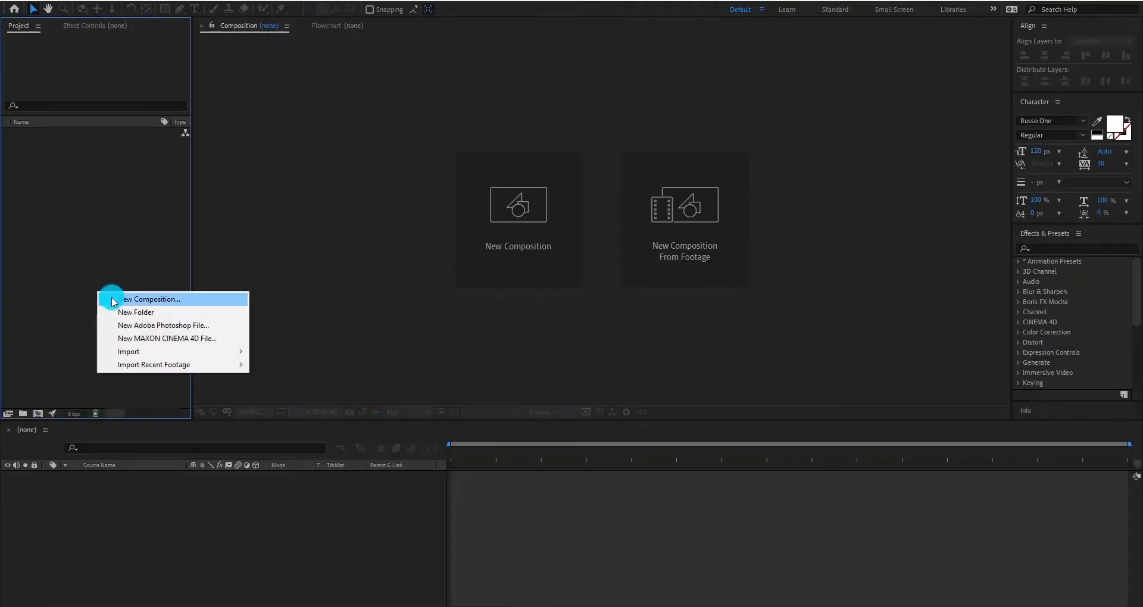
- Create a composition named Animation with the HDTV 1080 29.97 preset and a 10-second duration
left_click(144, 303)
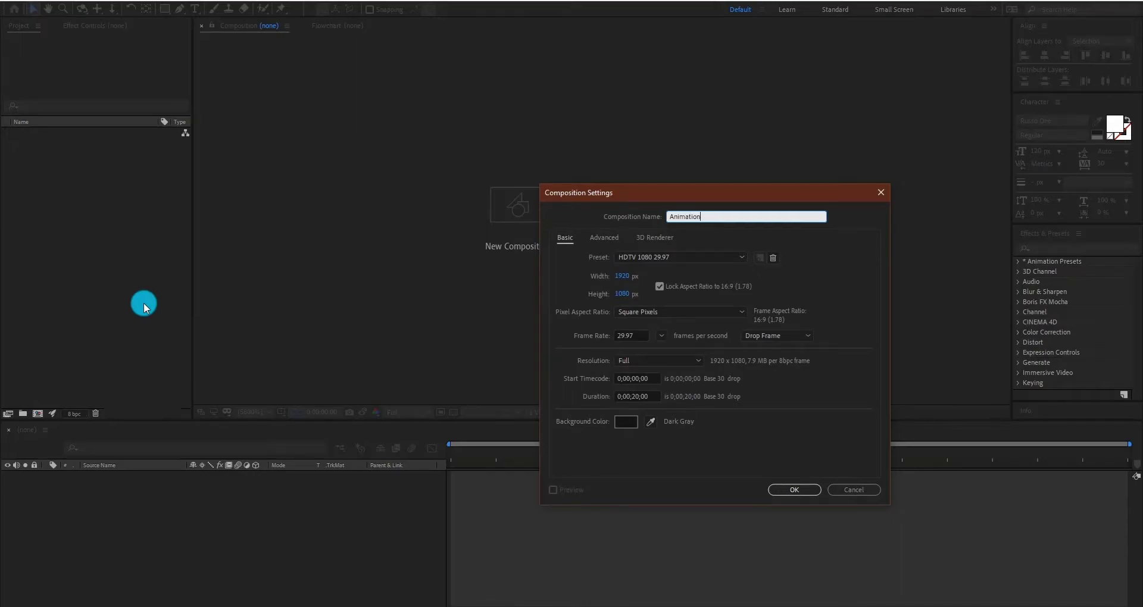
left_click(813, 418)
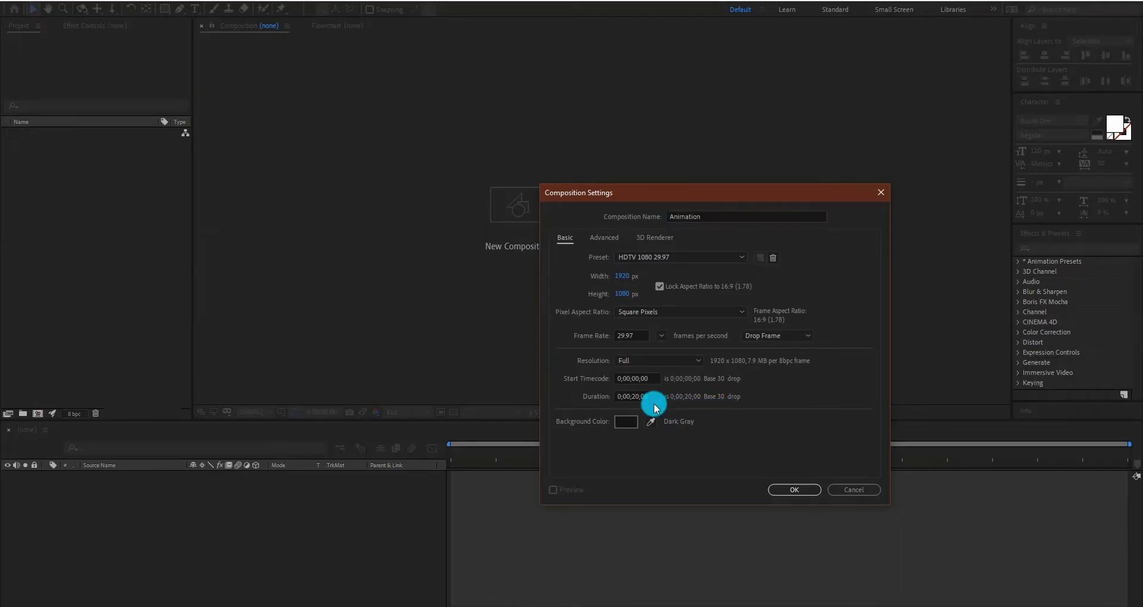
double_click(638, 396)
type("10")
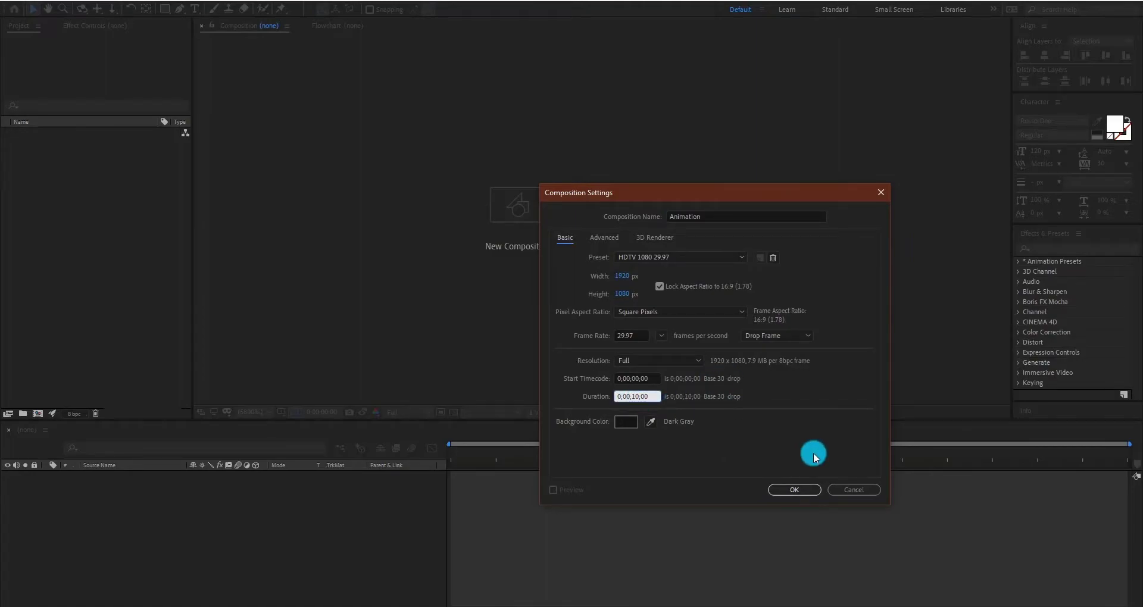
left_click(780, 489)
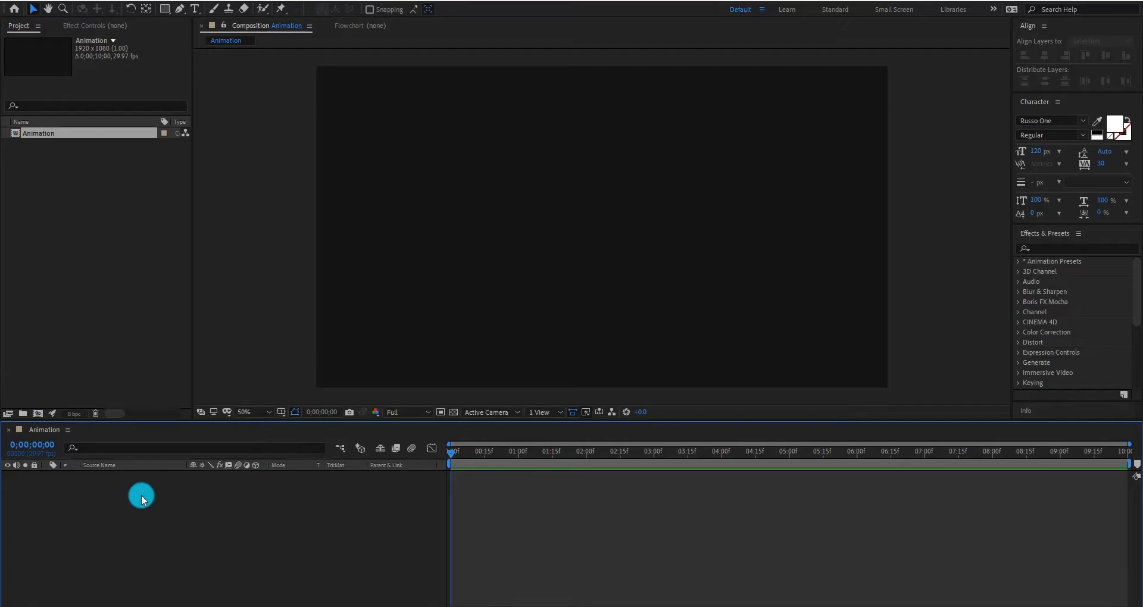
- Add the text "RZ" and centre it horizontally and vertically in the composition
left_click(193, 11)
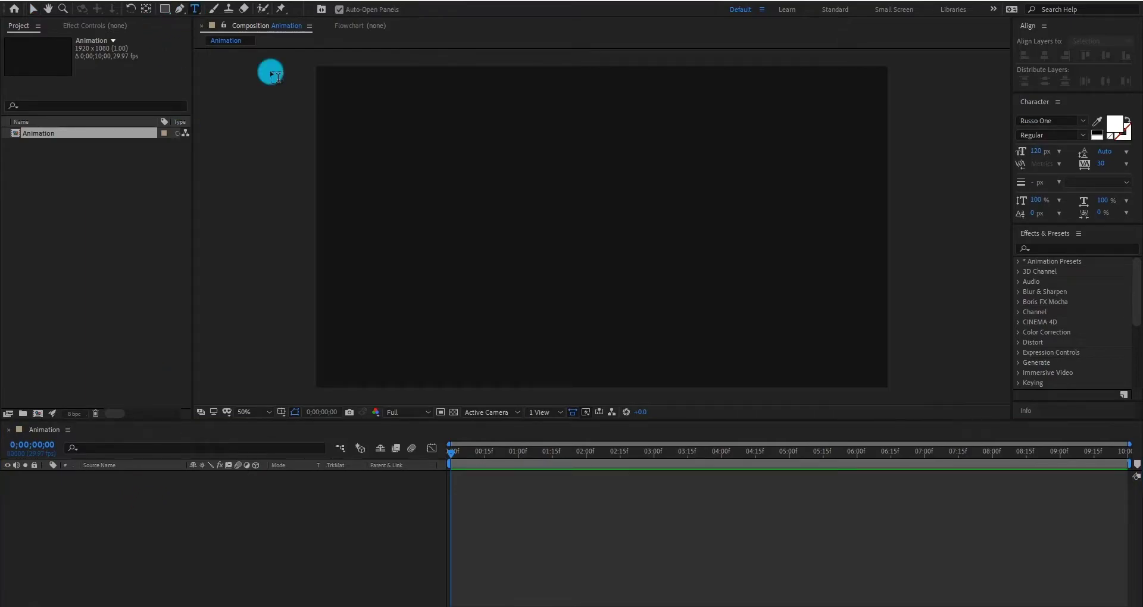
left_click(515, 215)
type("RZ")
left_click(33, 8)
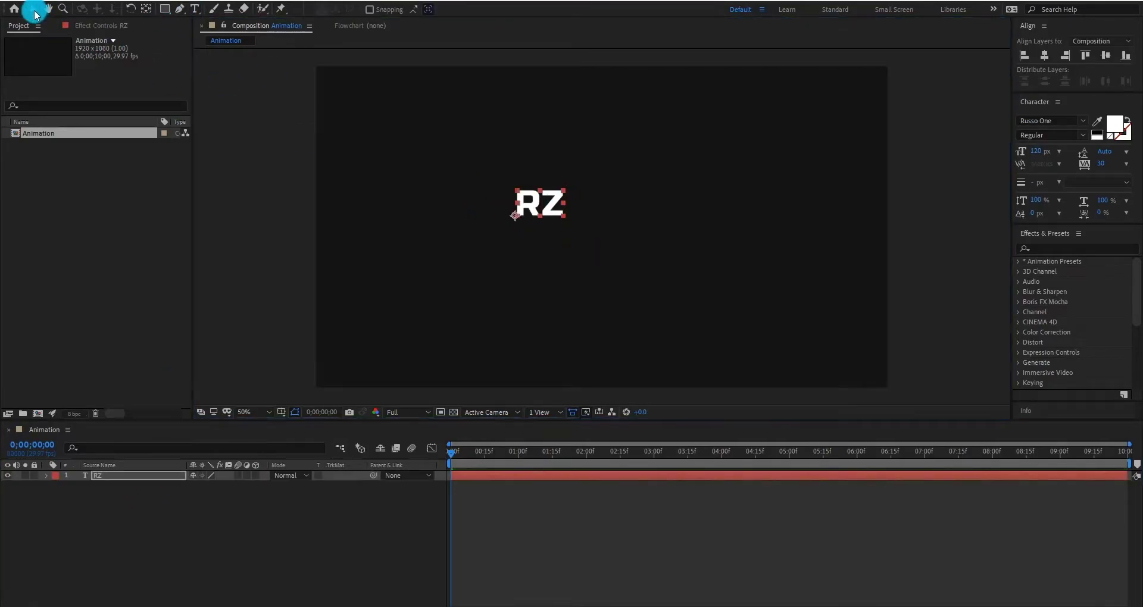
left_click(1044, 55)
left_click(1105, 54)
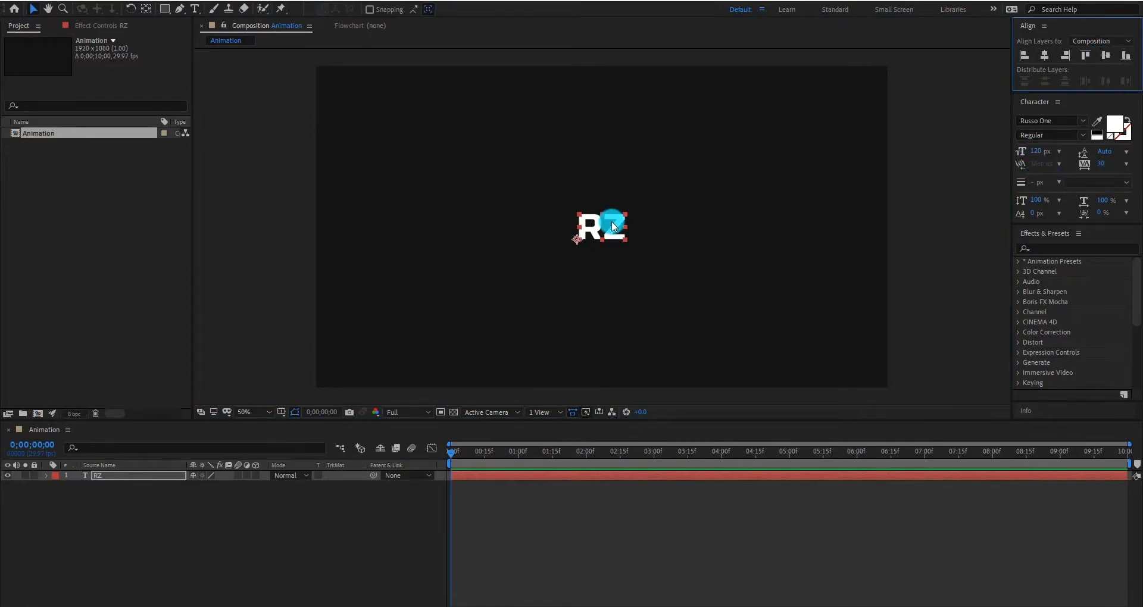
- Replace the capital Z in the text with a lowercase z so it reads "Rz"
left_click(195, 8)
left_click_drag(601, 228, 632, 225)
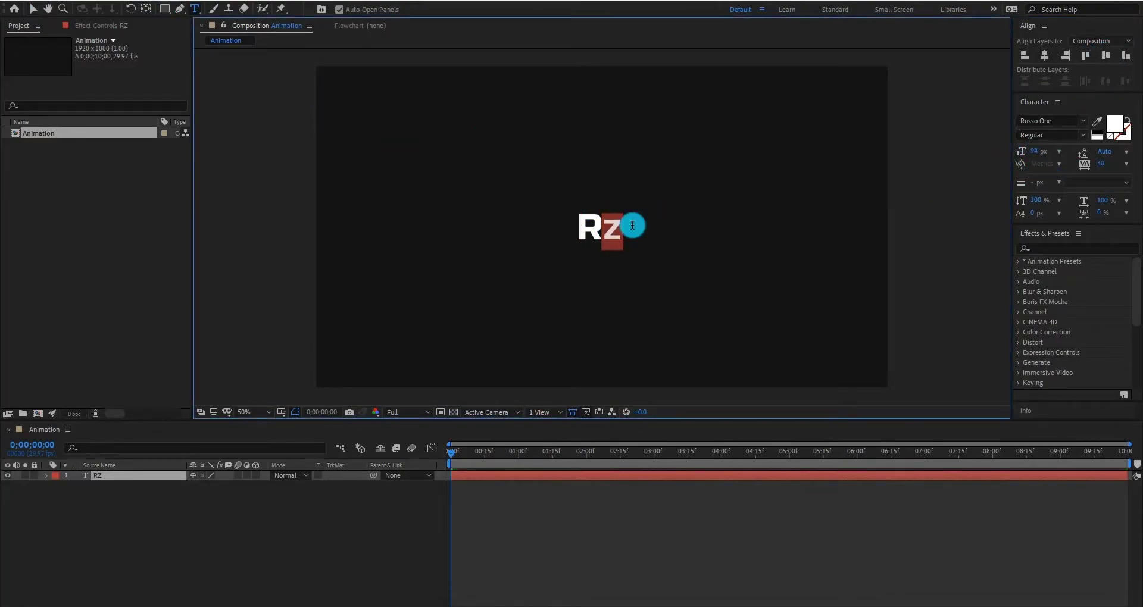
type("z")
left_click(33, 8)
left_click(152, 511)
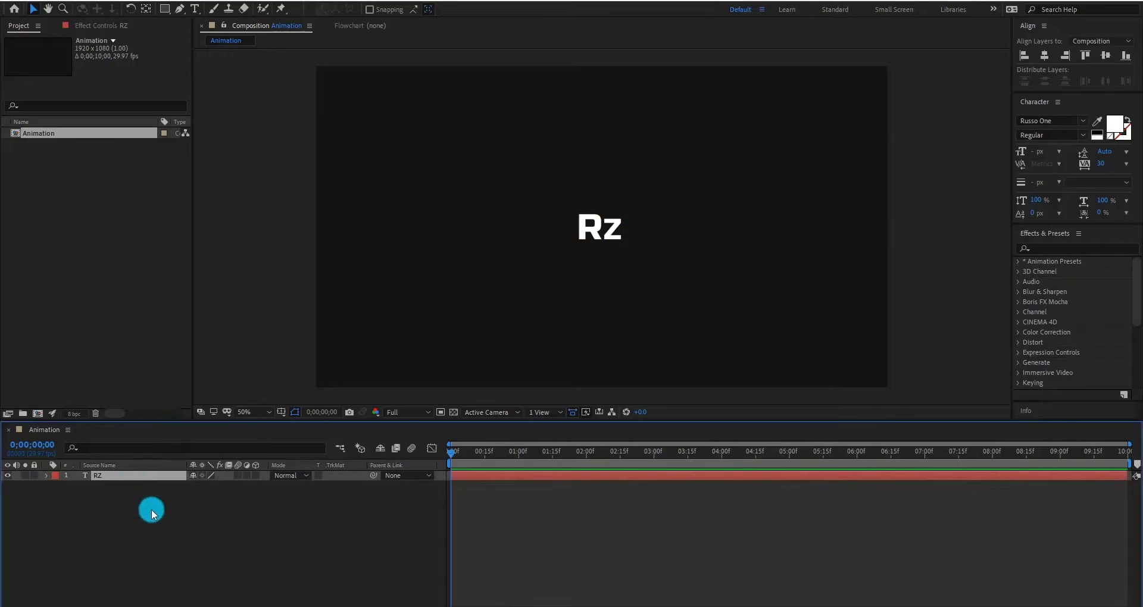
- Create a new 1920 × 1080 px solid layer named E3D
left_click(140, 496)
right_click(177, 541)
mouse_move(245, 406)
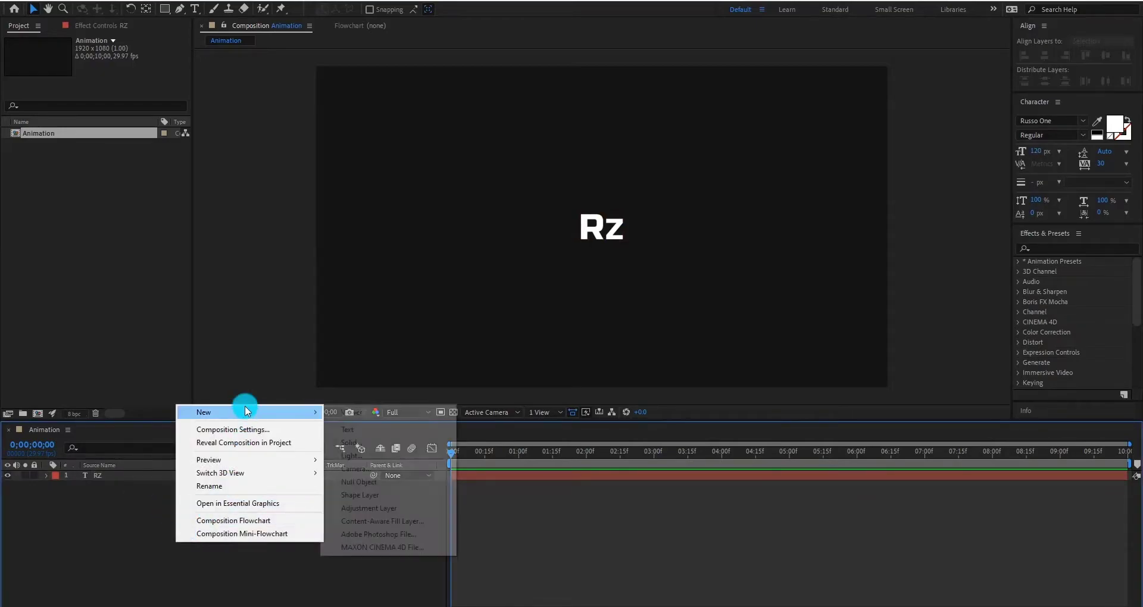
left_click(377, 443)
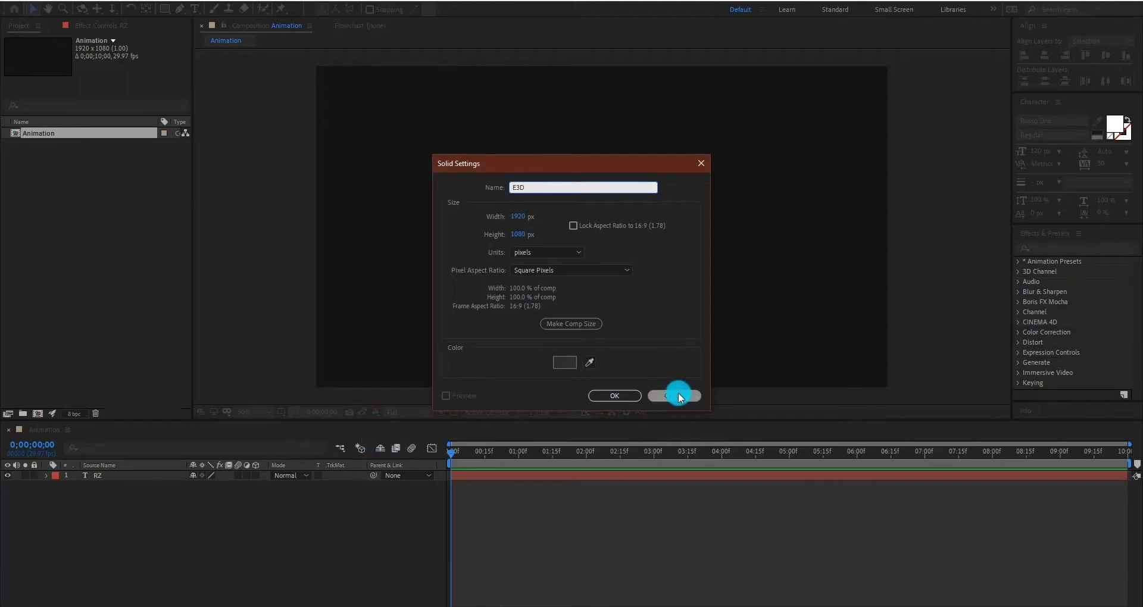
left_click(617, 395)
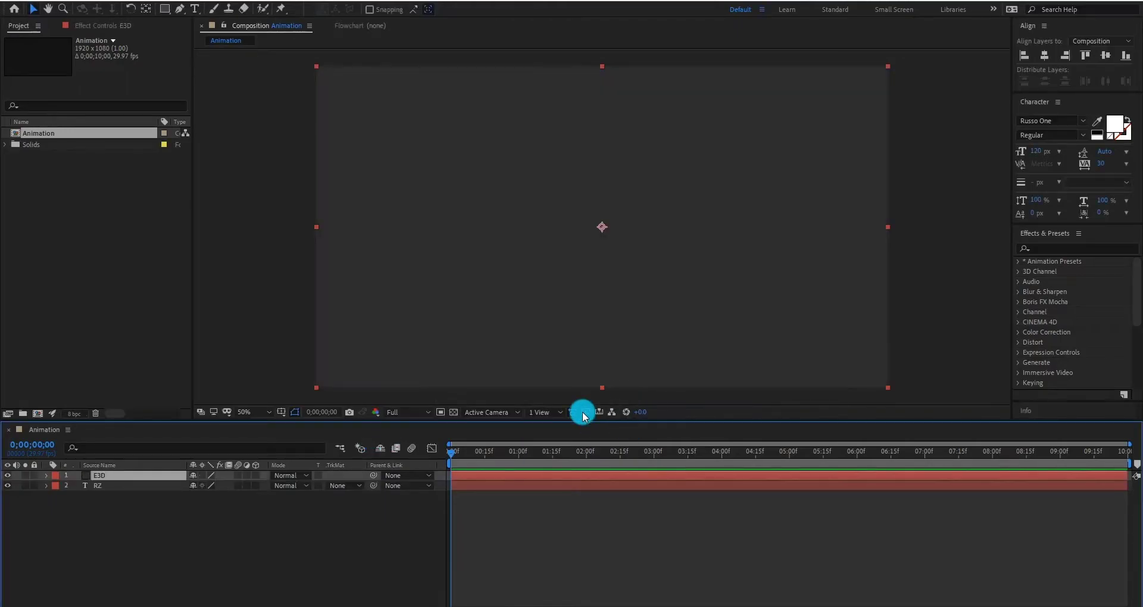
- Apply the Element effect to the E3D solid
left_click(105, 26)
left_click(133, 3)
mouse_move(166, 357)
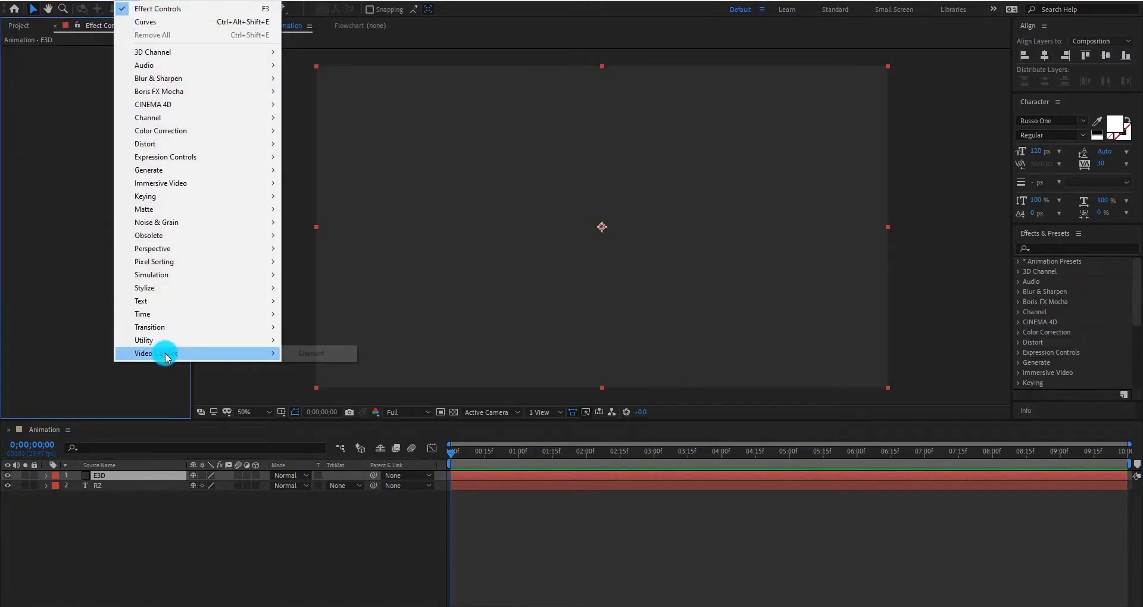
left_click(315, 353)
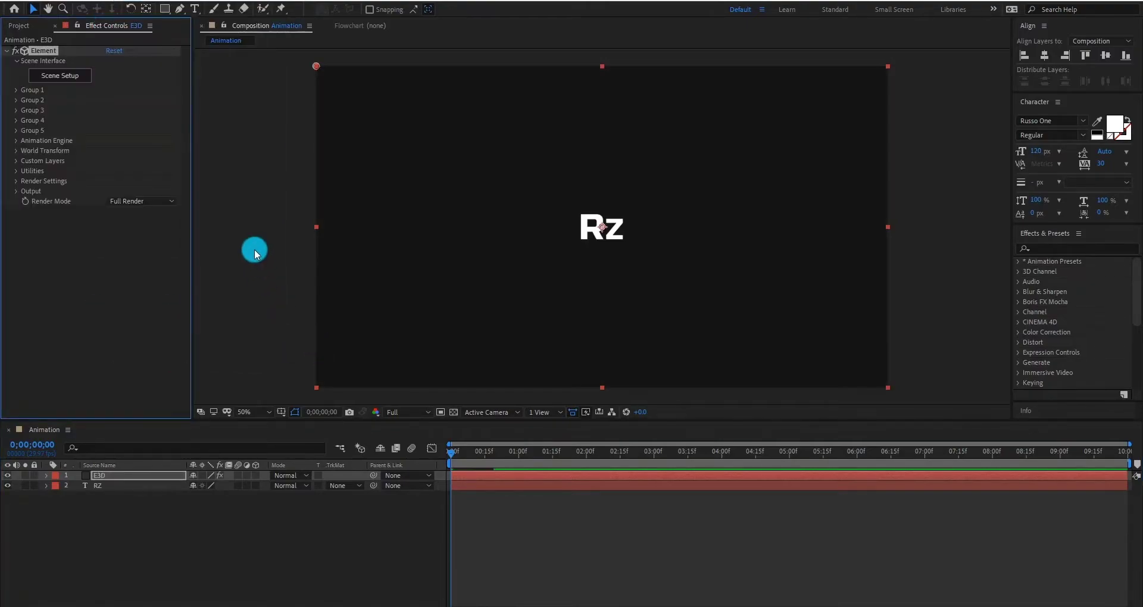
- Assign the RZ text layer to Path Layer 1 of the effect's Custom Text and Masks, and hide the RZ layer
left_click(15, 161)
left_click(26, 172)
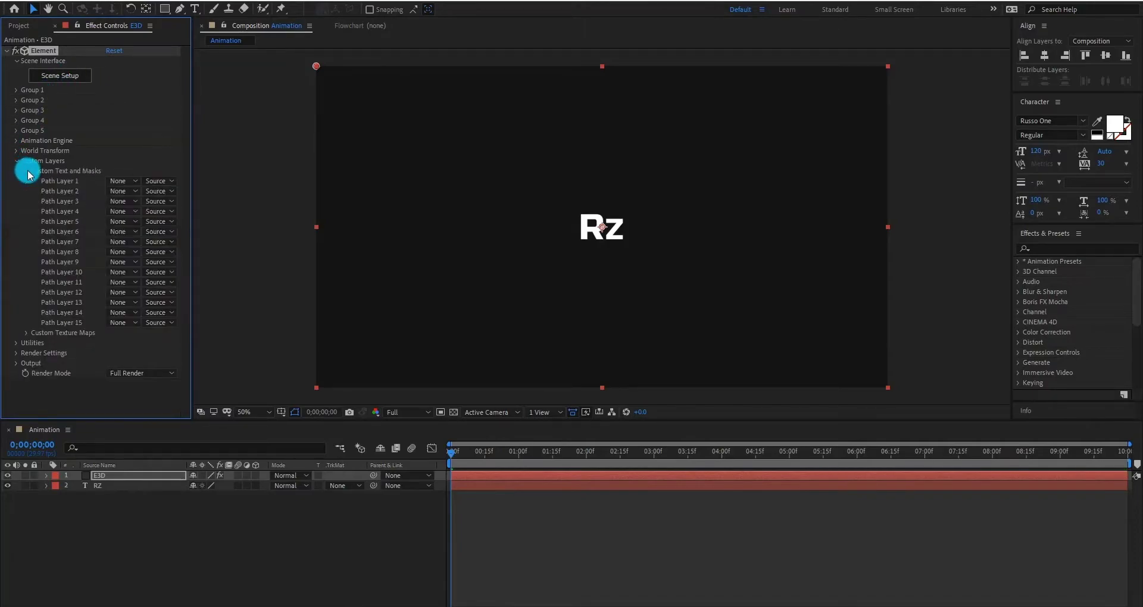
left_click(118, 182)
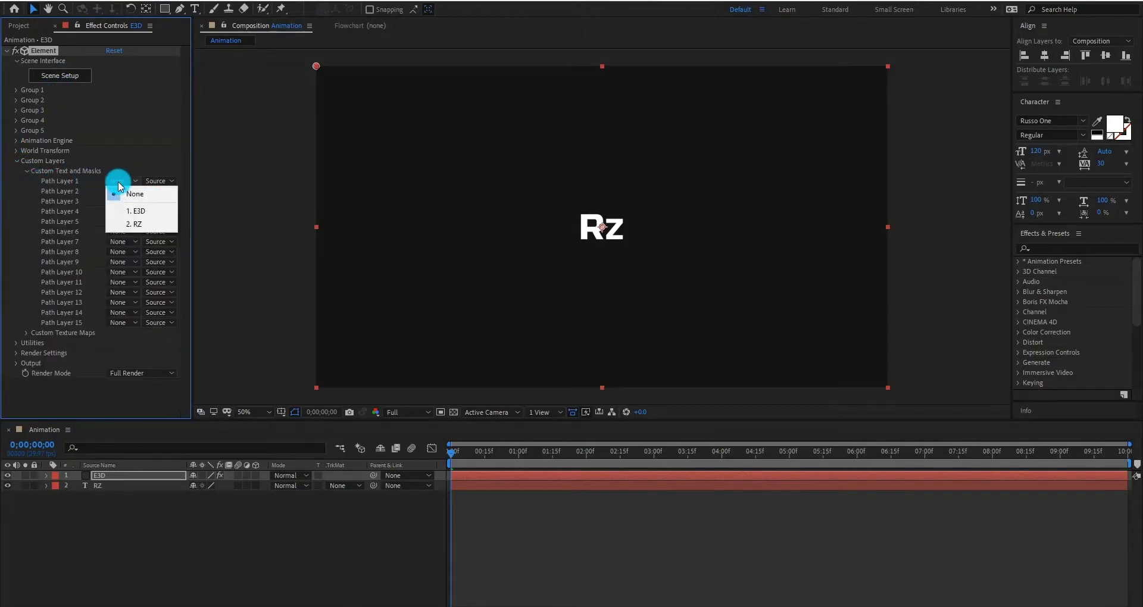
left_click(144, 222)
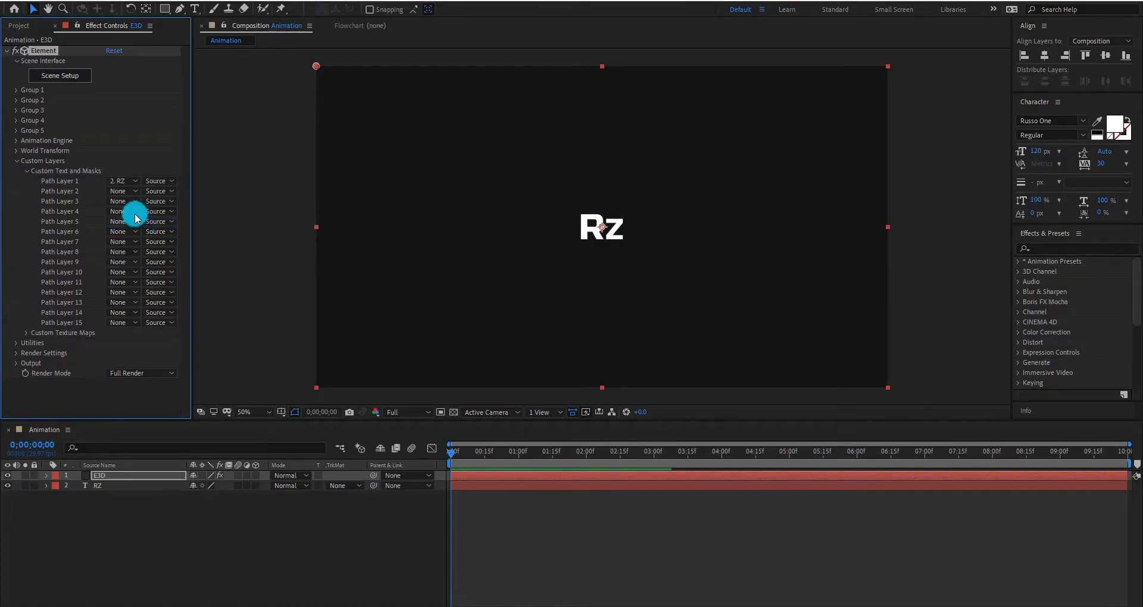
left_click(3, 494)
left_click(7, 486)
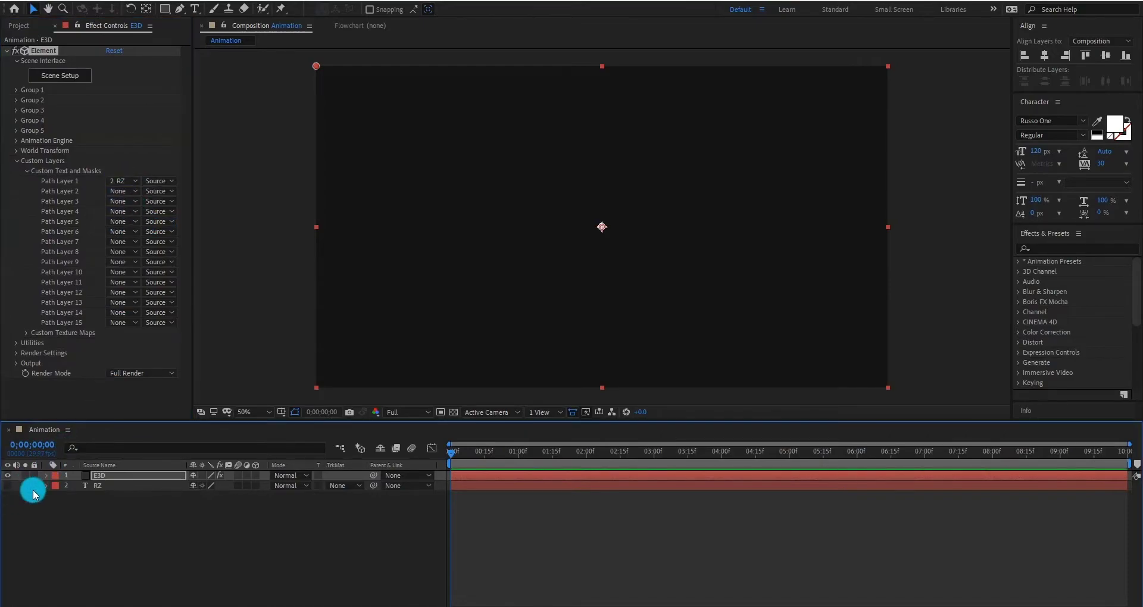
- Open the Scene Setup of the Element effect on the E3D layer and extrude the text into a 3D model
left_click(127, 475)
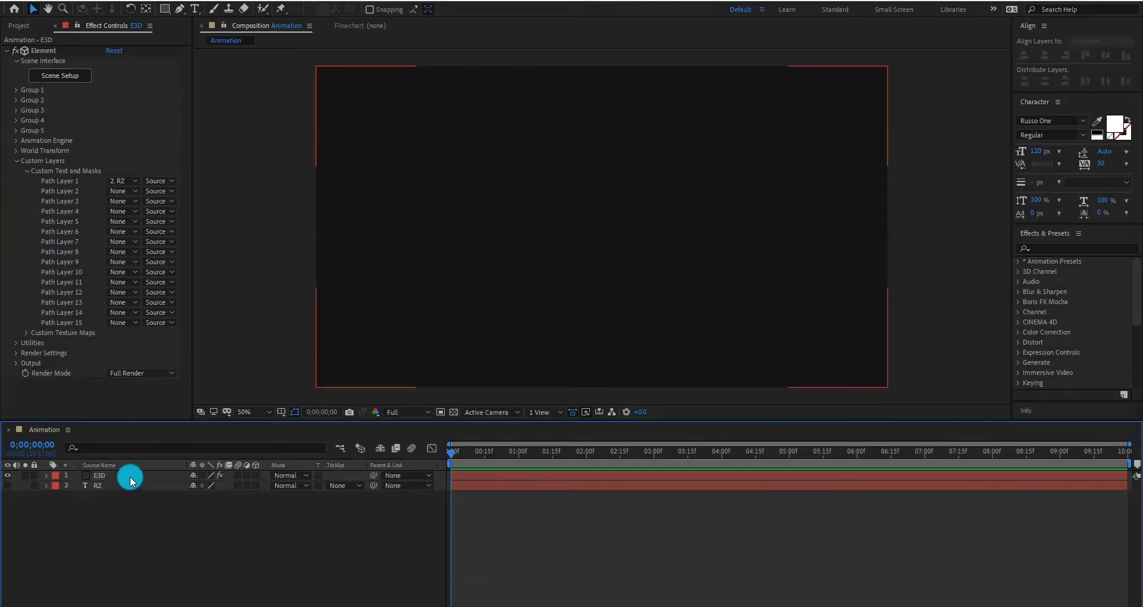
left_click(18, 165)
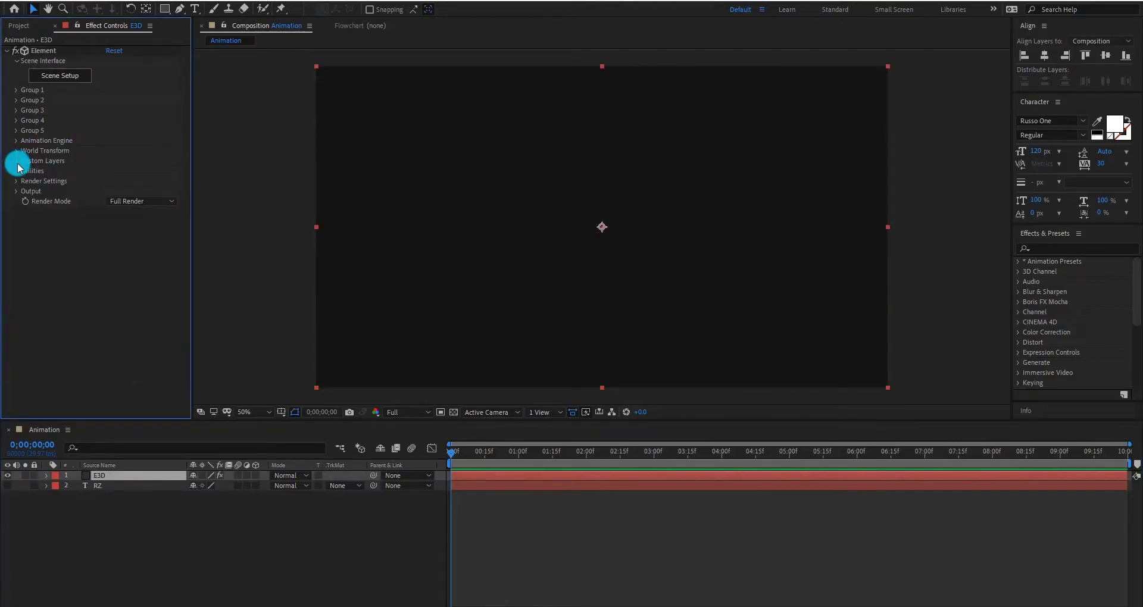
left_click(73, 78)
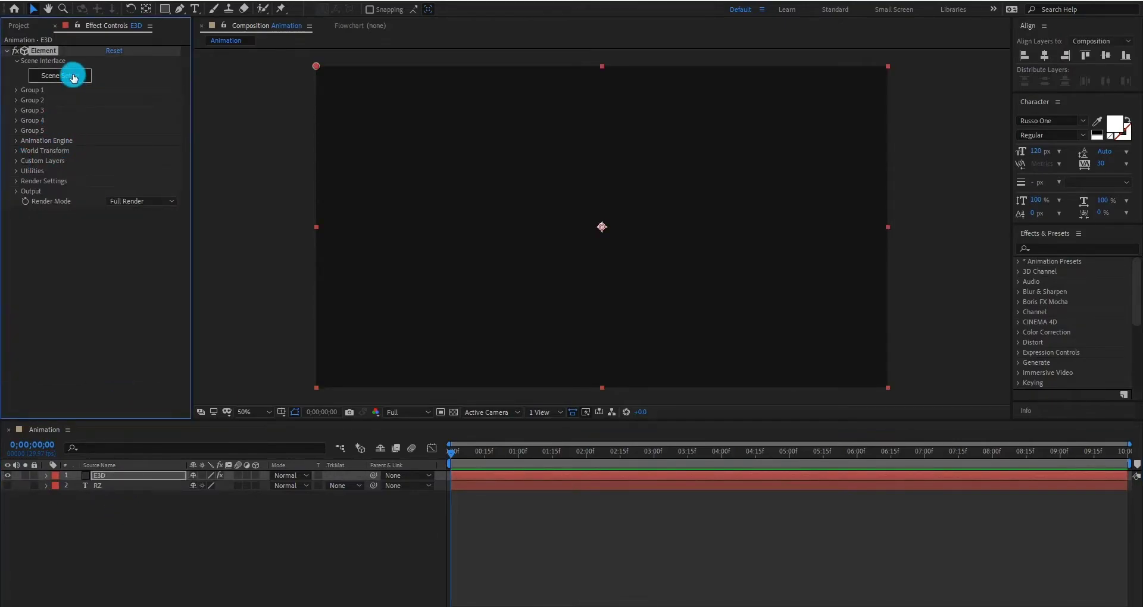
left_click(65, 78)
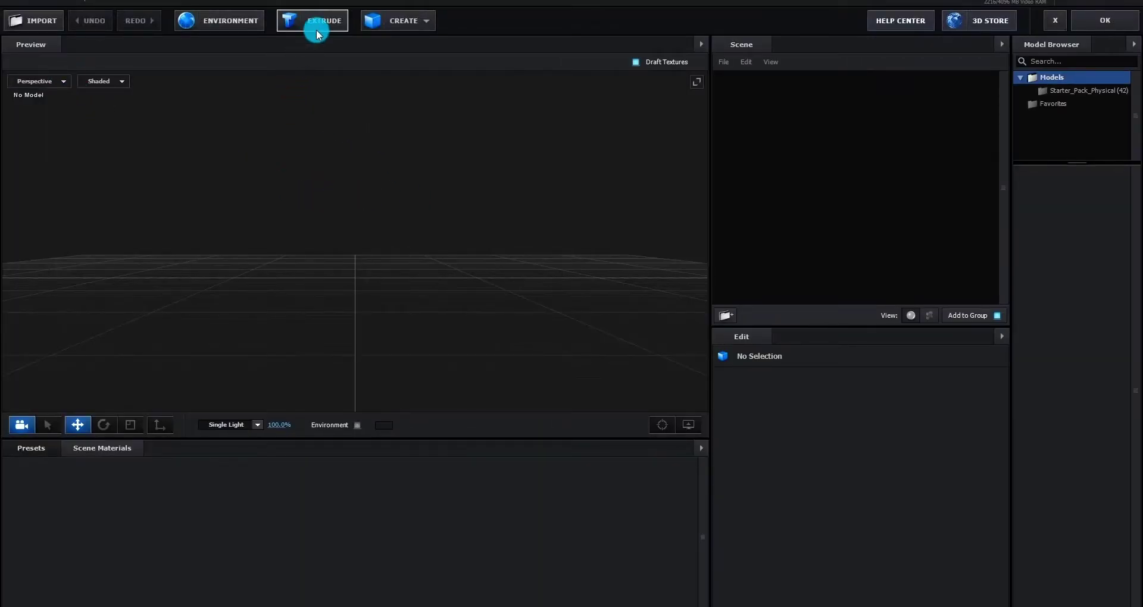
left_click(322, 22)
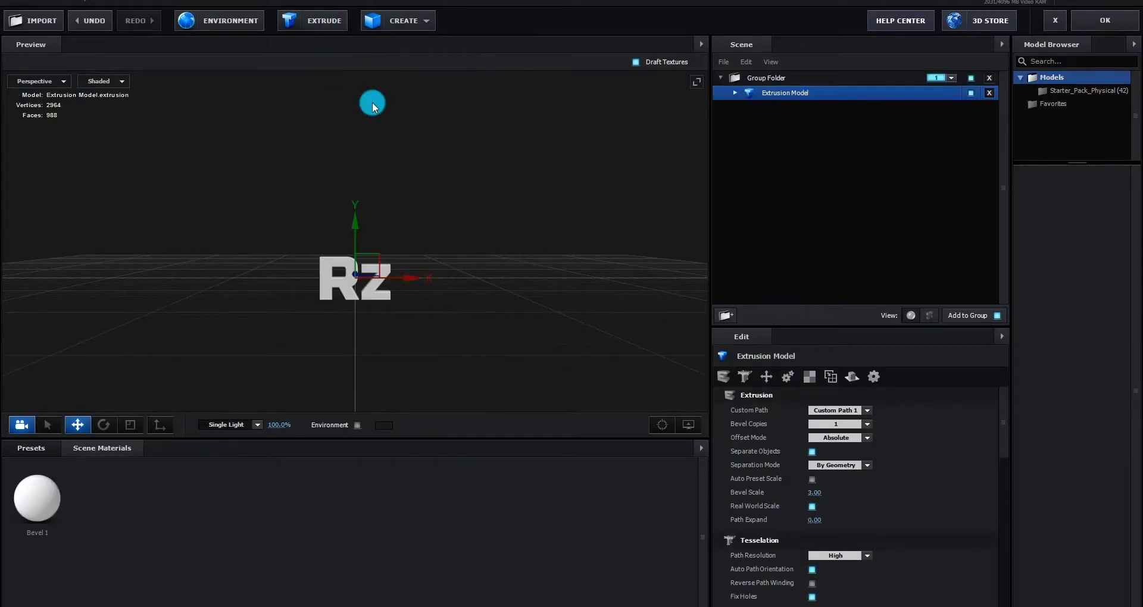
- Duplicate the extrusion model and move the copy along the Z axis away from the original letters
left_click_drag(372, 102, 584, 398)
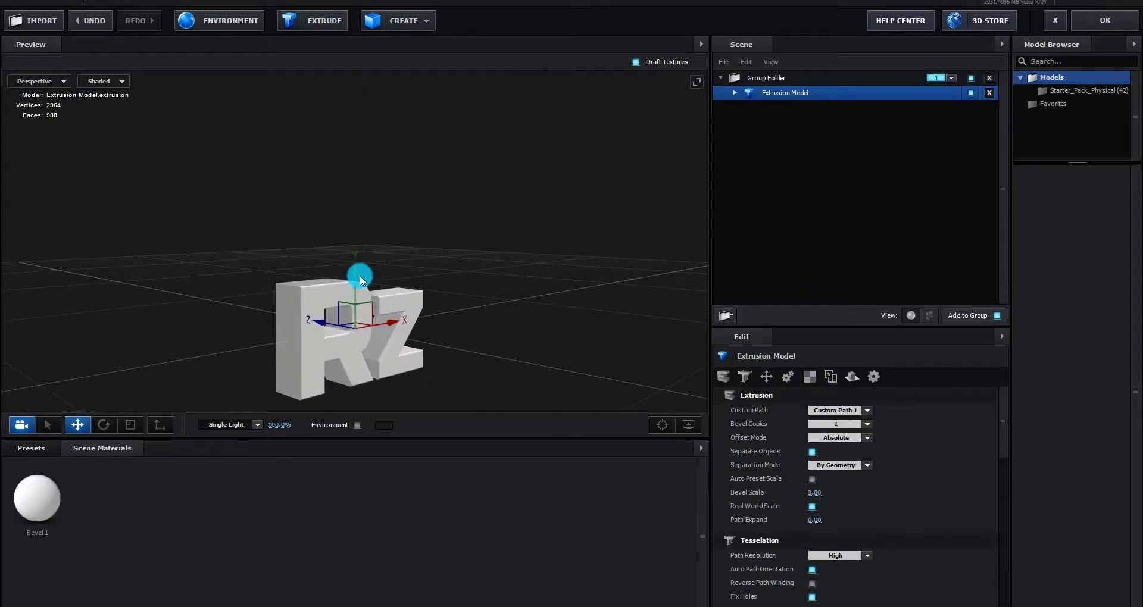
left_click_drag(359, 275, 453, 297)
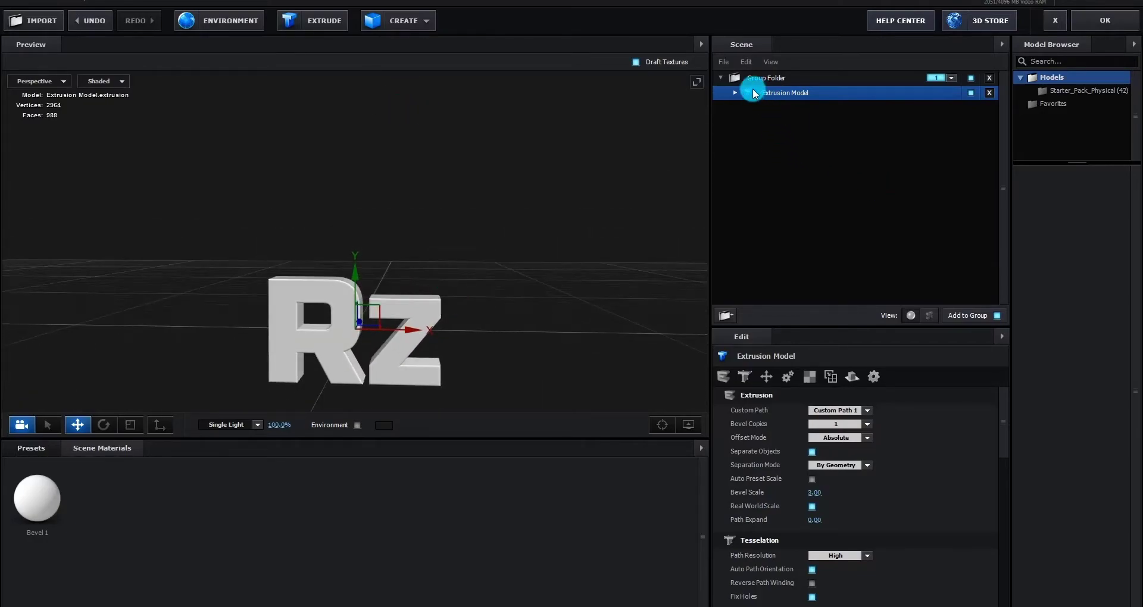
left_click_drag(499, 274, 655, 226)
left_click(770, 97)
key("ctrl+d")
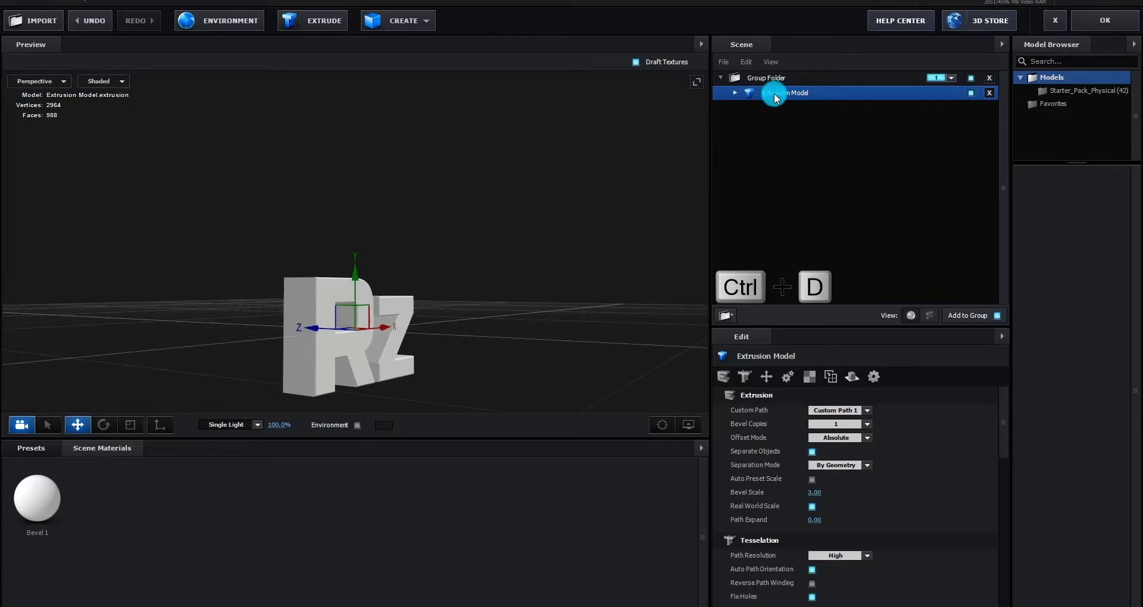
left_click_drag(366, 341, 501, 376)
left_click_drag(282, 332, 254, 333)
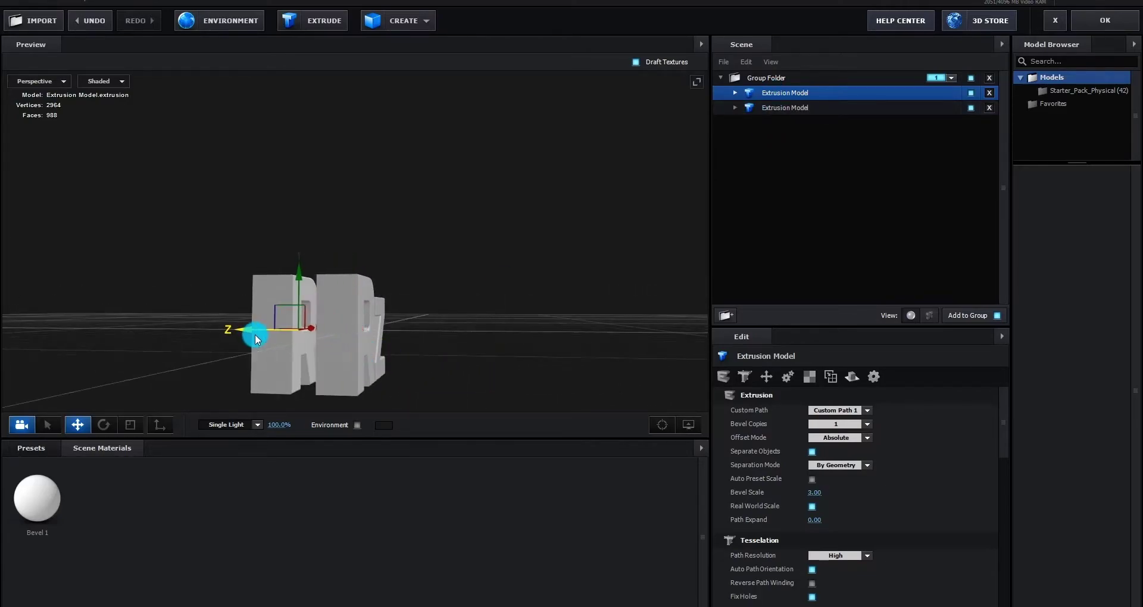
- Set the copy's bevel Extrude to 0.26 and Expand Edges to 0.42, and move the copy against the original letters
left_click(735, 93)
left_click(806, 109)
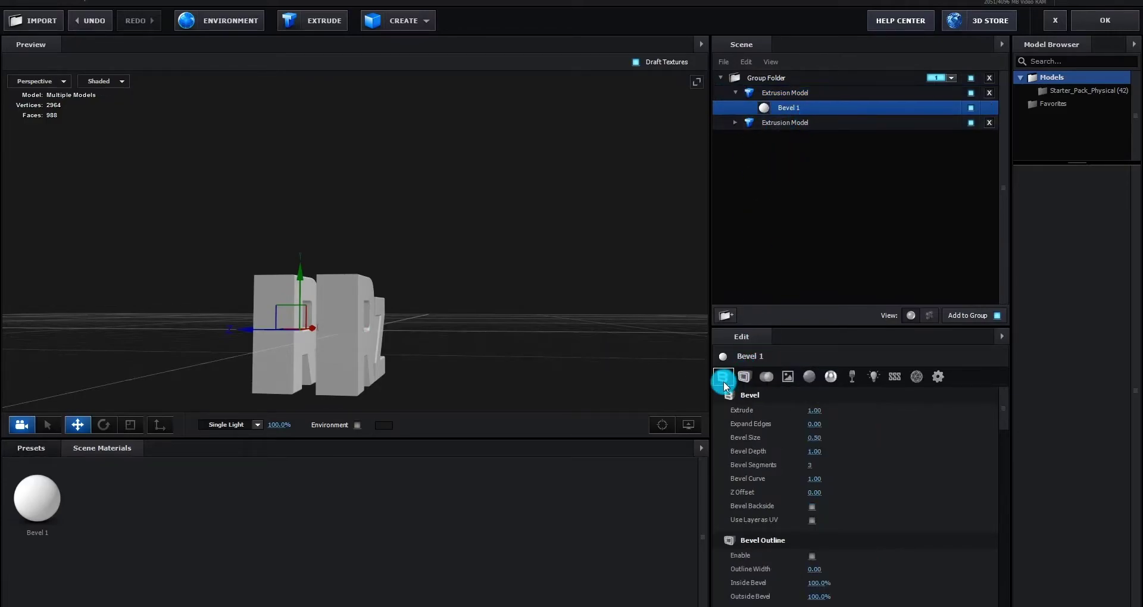
left_click_drag(819, 410, 848, 426)
left_click_drag(426, 354, 326, 343)
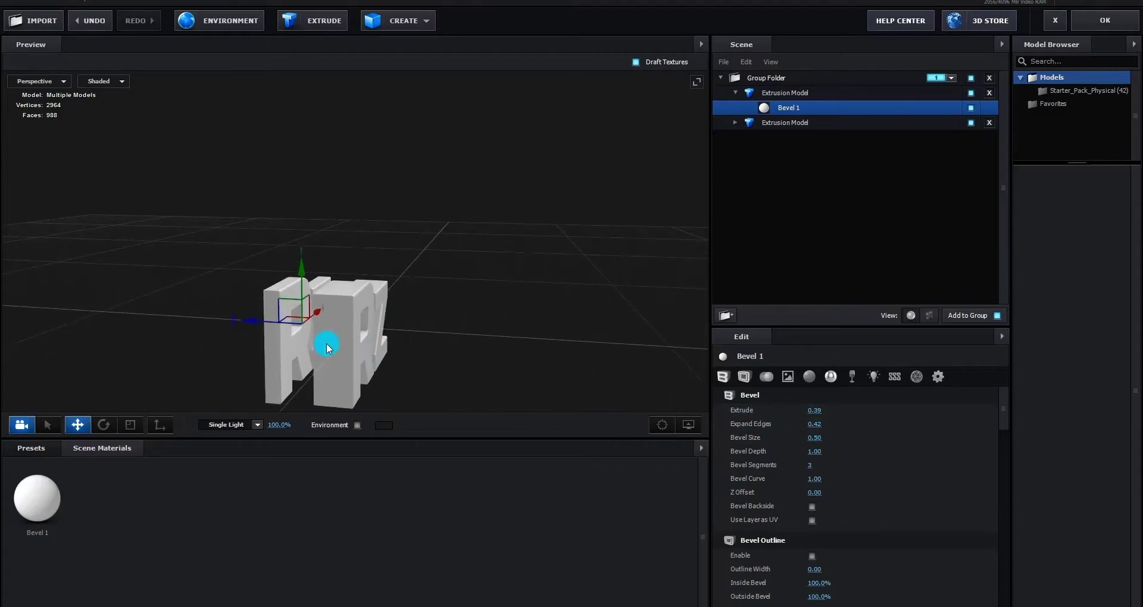
left_click_drag(258, 321, 426, 330)
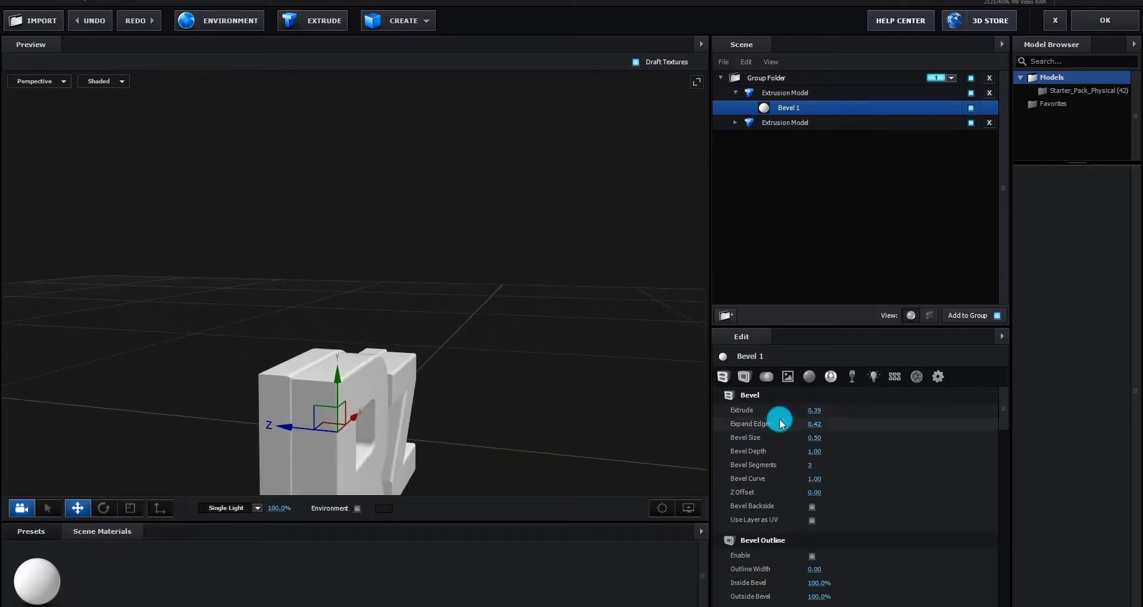
left_click_drag(817, 413, 509, 413)
- Duplicate the thin, expanded extrusion model and shift the new copy along the Z axis
key("ctrl+d")
left_click(802, 94)
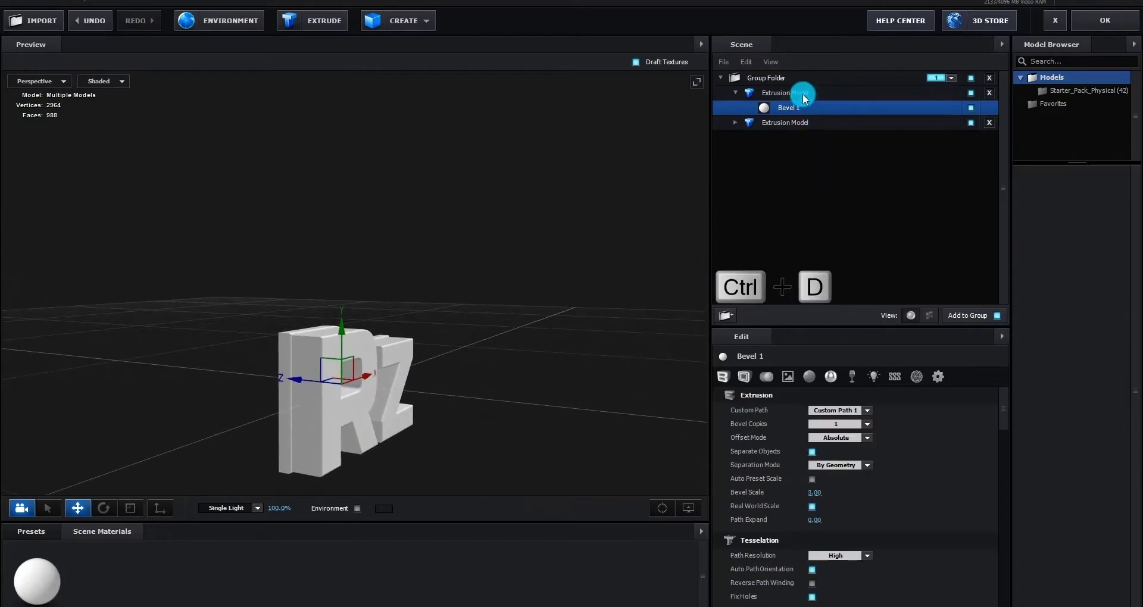
key("ctrl+d")
left_click_drag(805, 94, 774, 145)
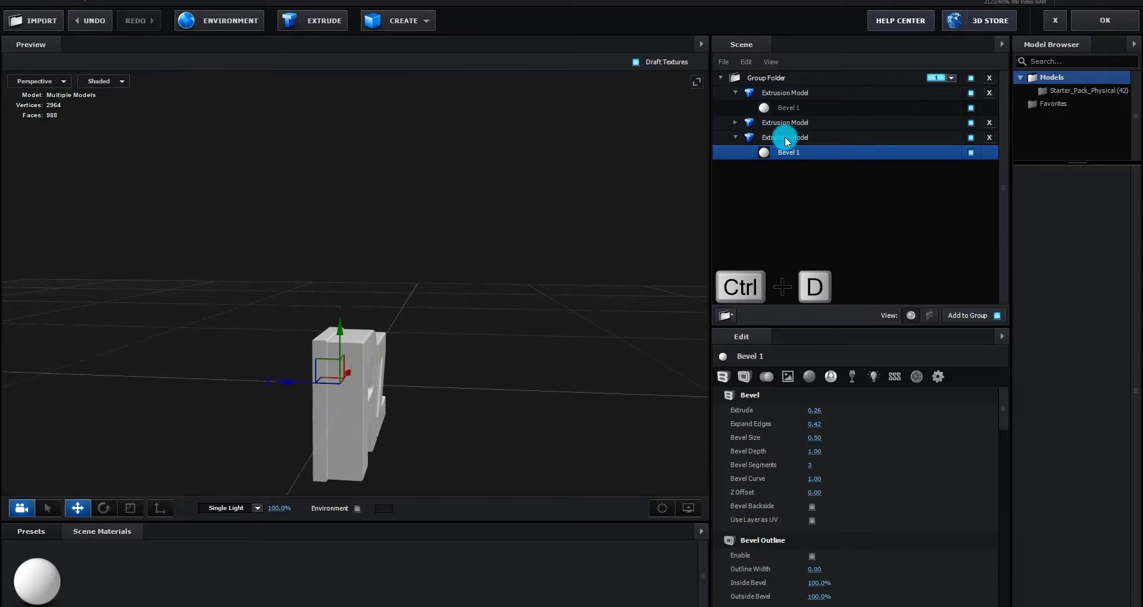
left_click_drag(276, 383, 312, 419)
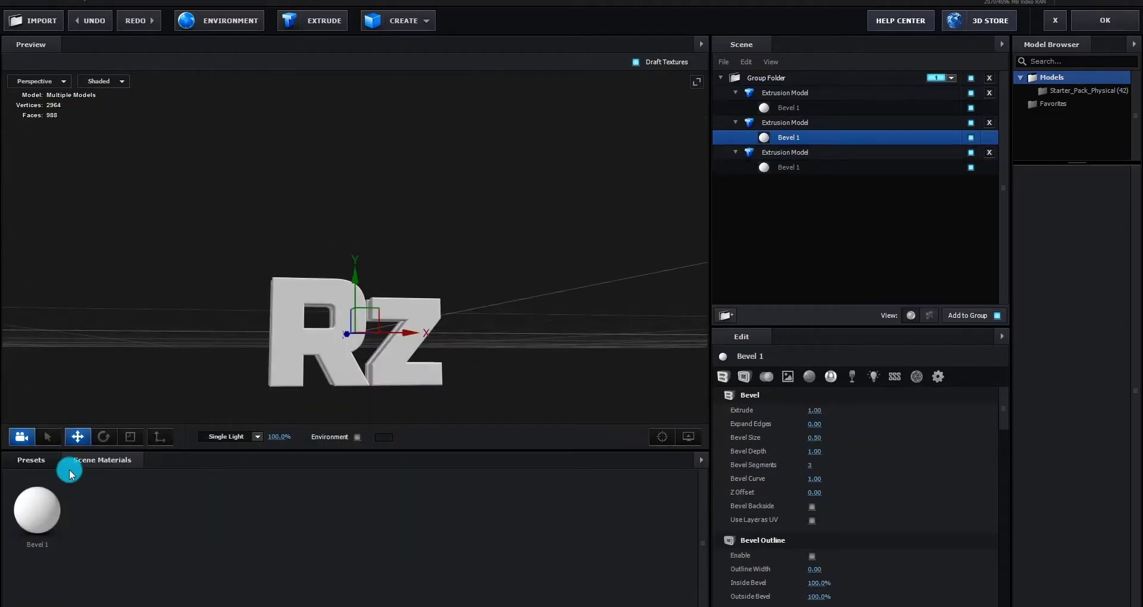
- Apply the Gold preset from the Physical materials to all three extrusion models
left_click(52, 459)
left_click(58, 527)
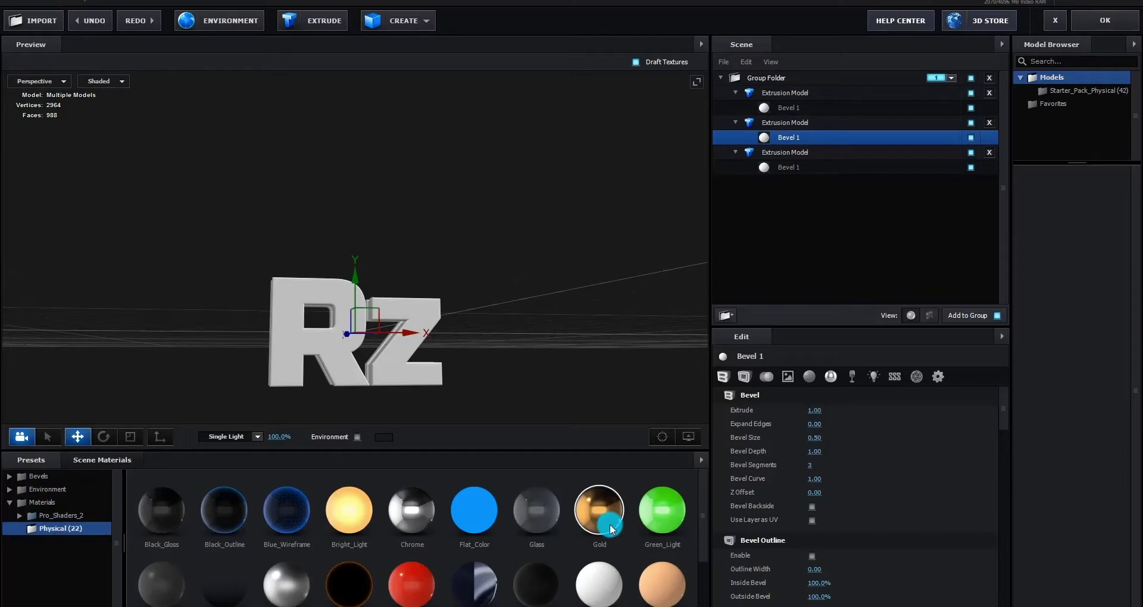
mouse_move(533, 410)
left_mouse_down()
mouse_move(605, 421)
mouse_move(413, 347)
mouse_move(541, 422)
left_mouse_up()
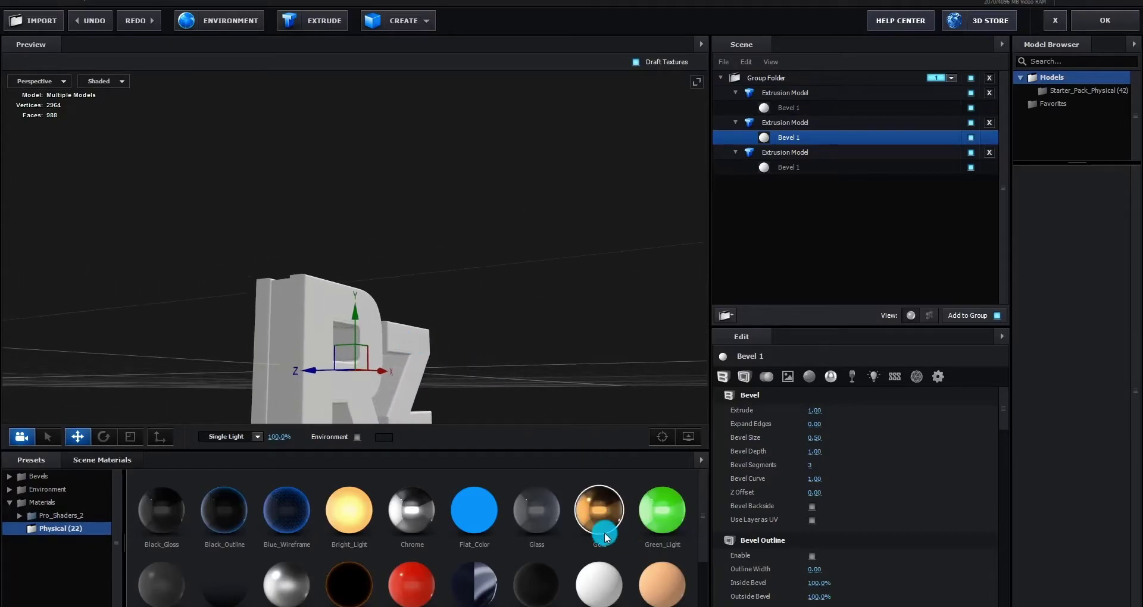
left_click_drag(604, 532, 797, 165)
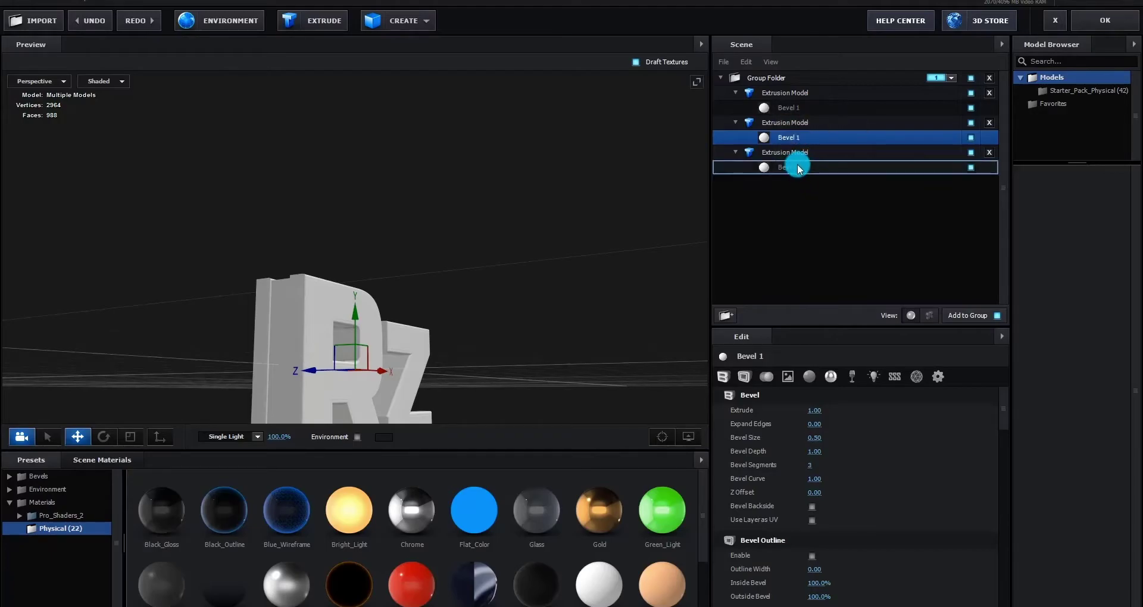
left_click_drag(599, 510, 821, 107)
left_click_drag(685, 179, 439, 317)
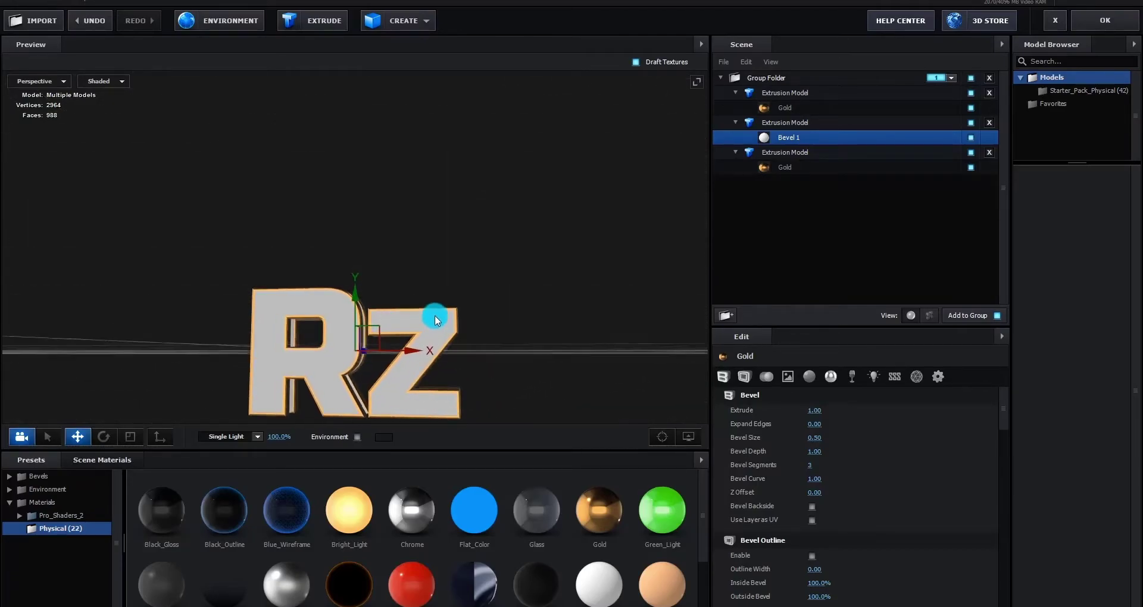
left_click(451, 511)
left_click_drag(643, 426, 799, 137)
left_click_drag(536, 278, 529, 302)
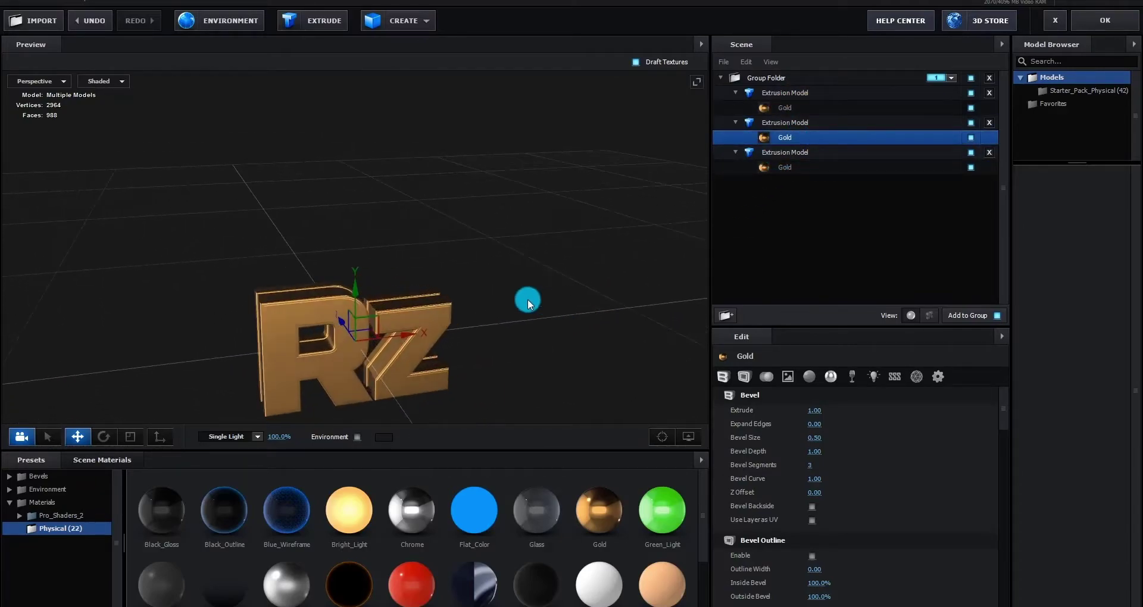
- Load texture 3 from the Normal map texture folder into the Normal Bump channel of the middle extrusion model's gold material
left_click(116, 463)
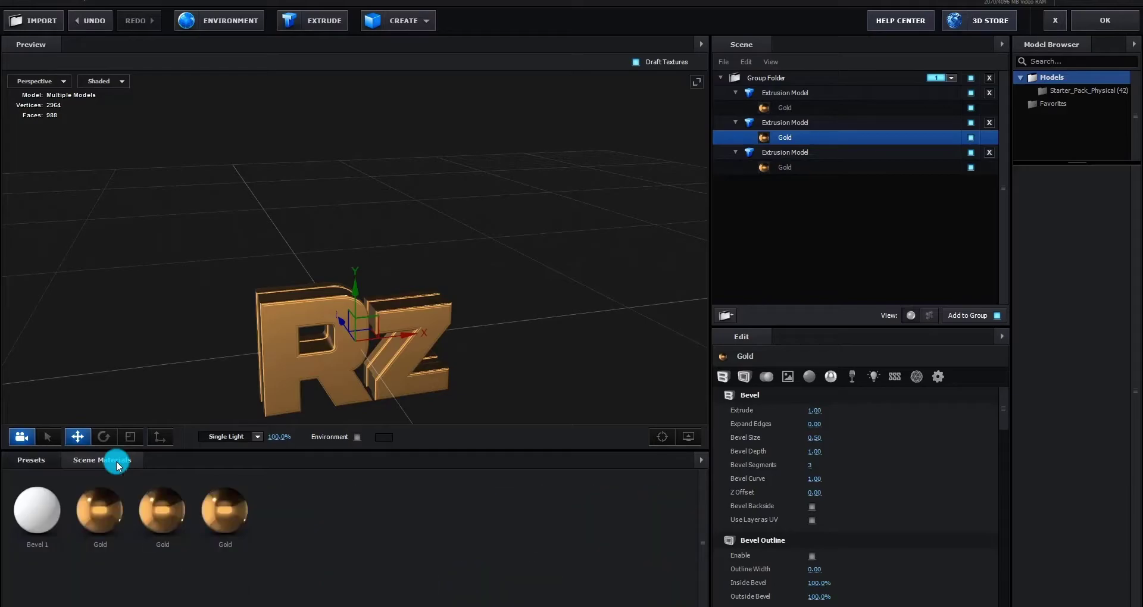
left_click(225, 515)
left_click(775, 137)
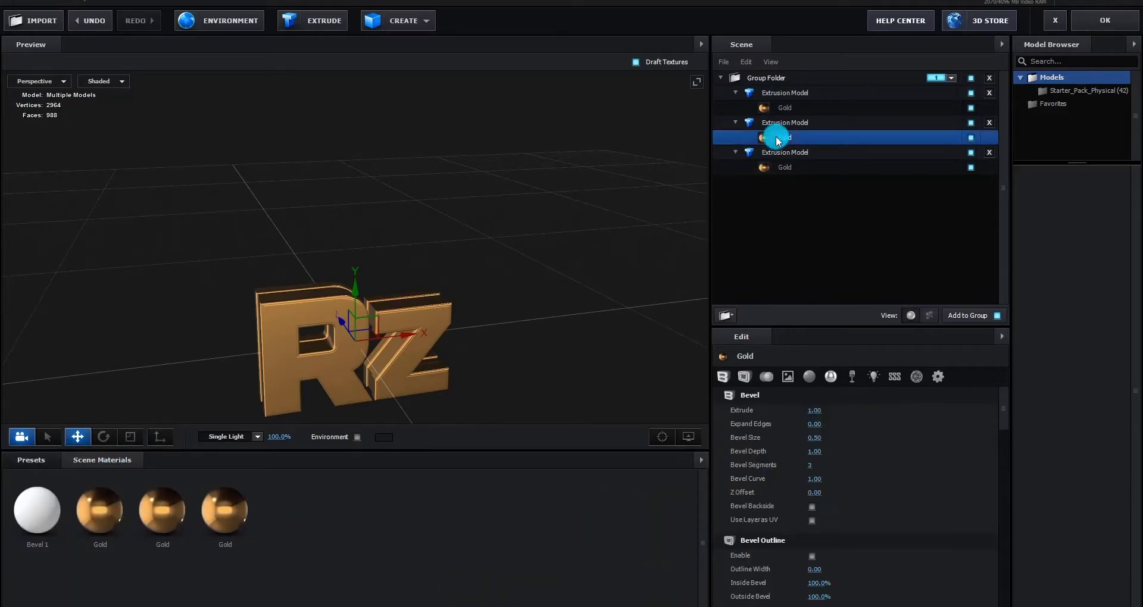
left_click(786, 376)
key("ctrl+z")
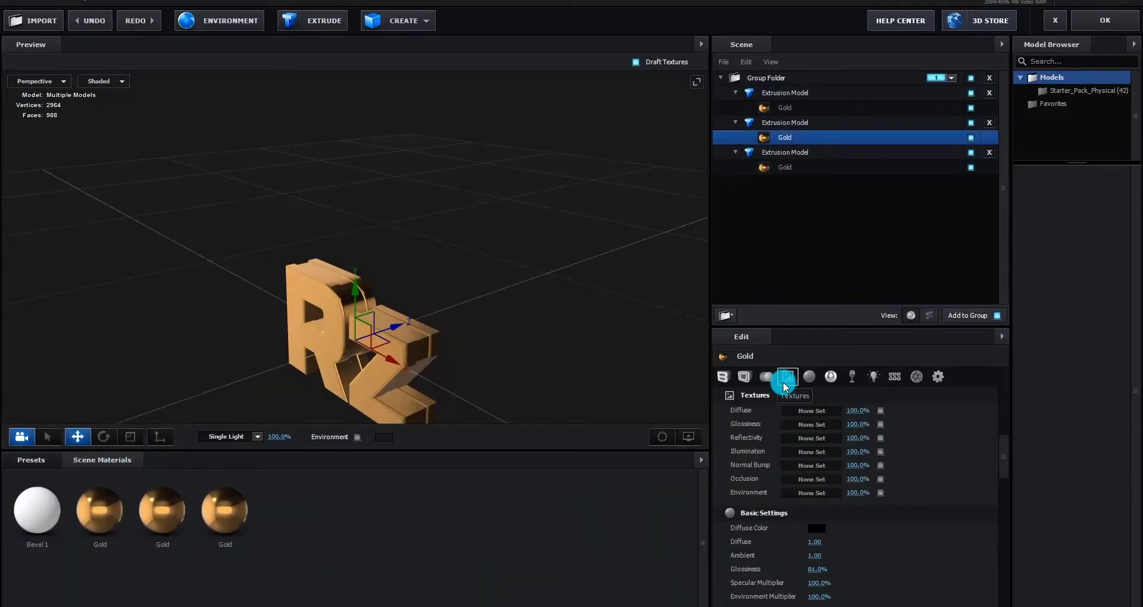
left_click(827, 467)
left_click(862, 396)
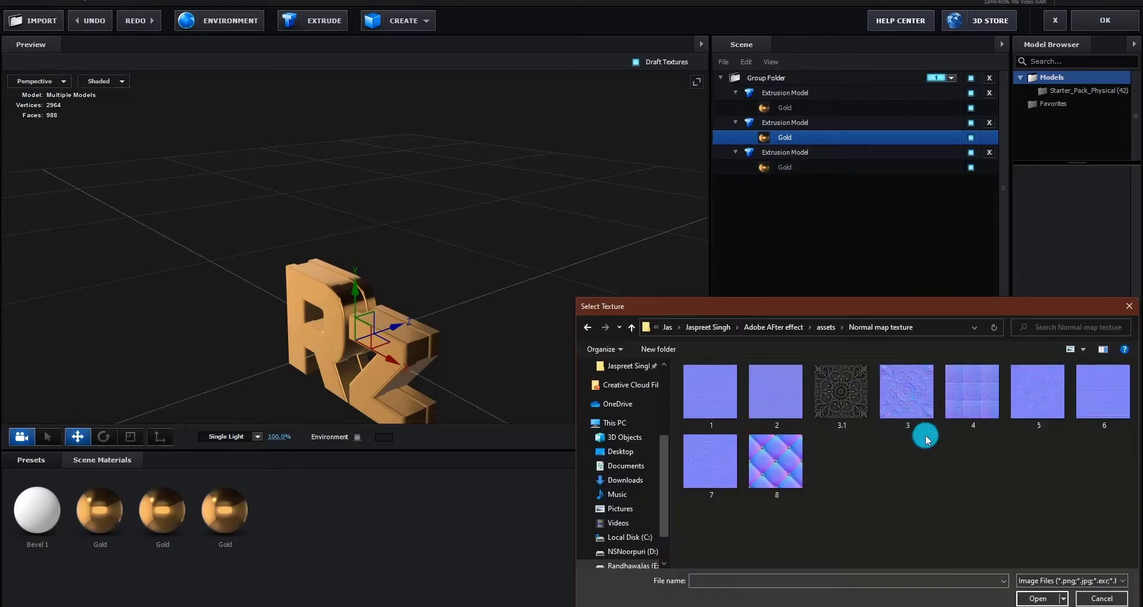
double_click(913, 391)
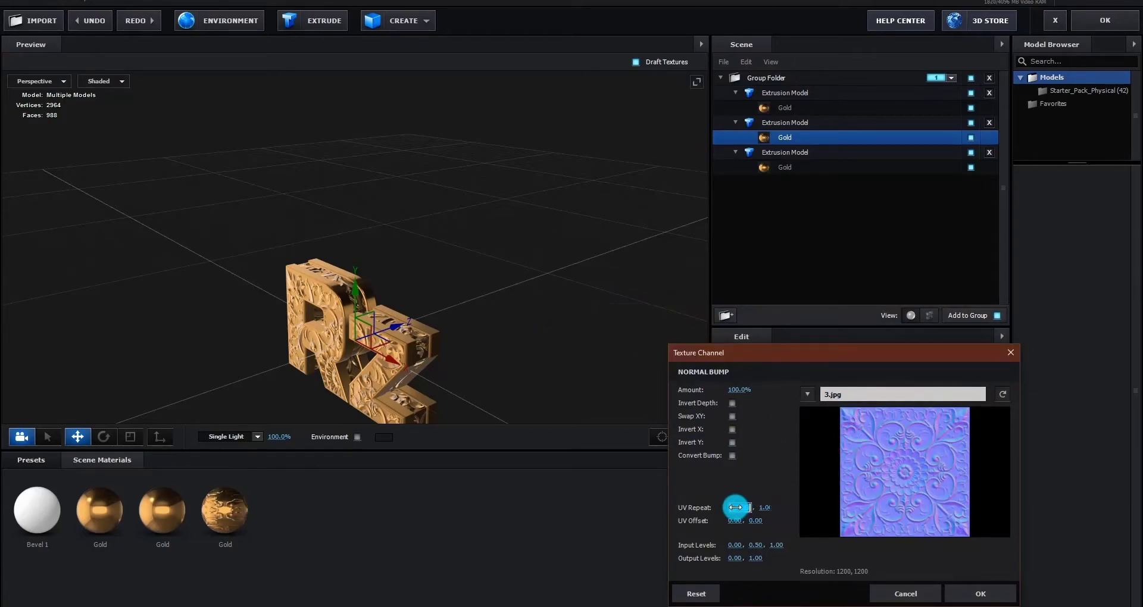
- Set the Normal Bump texture's UV Repeat to 3.00 in both directions and accept it
left_click_drag(735, 507, 753, 508)
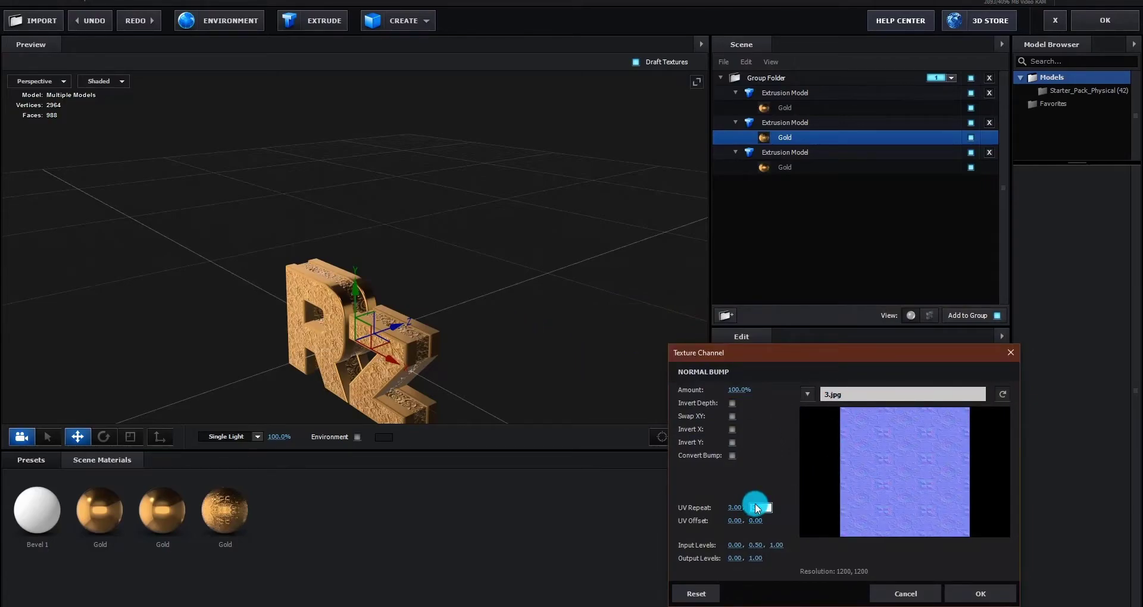
type("3")
key("Return")
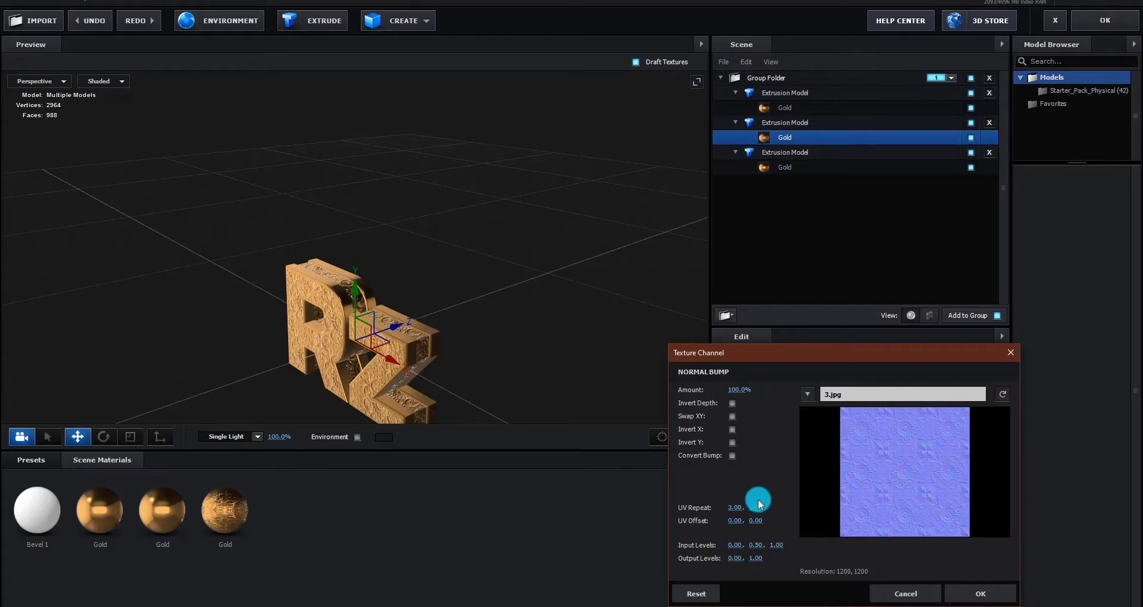
left_click(980, 594)
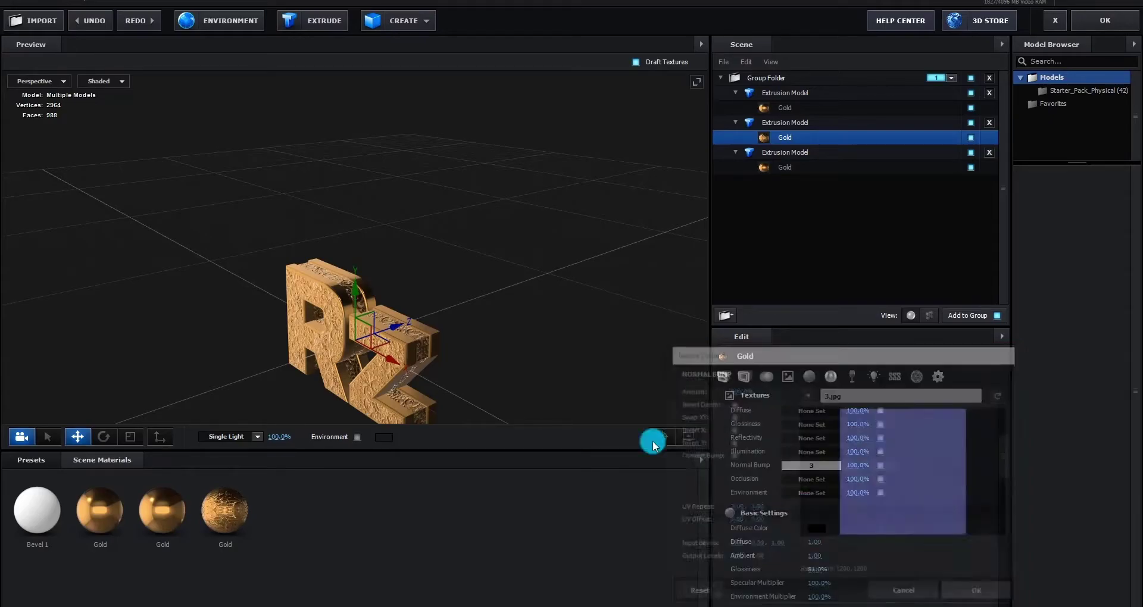
- Load texture 3 into the same material's Glossiness channel with UV Repeat 3.00, and set the channel's amount to 40%
left_click(817, 429)
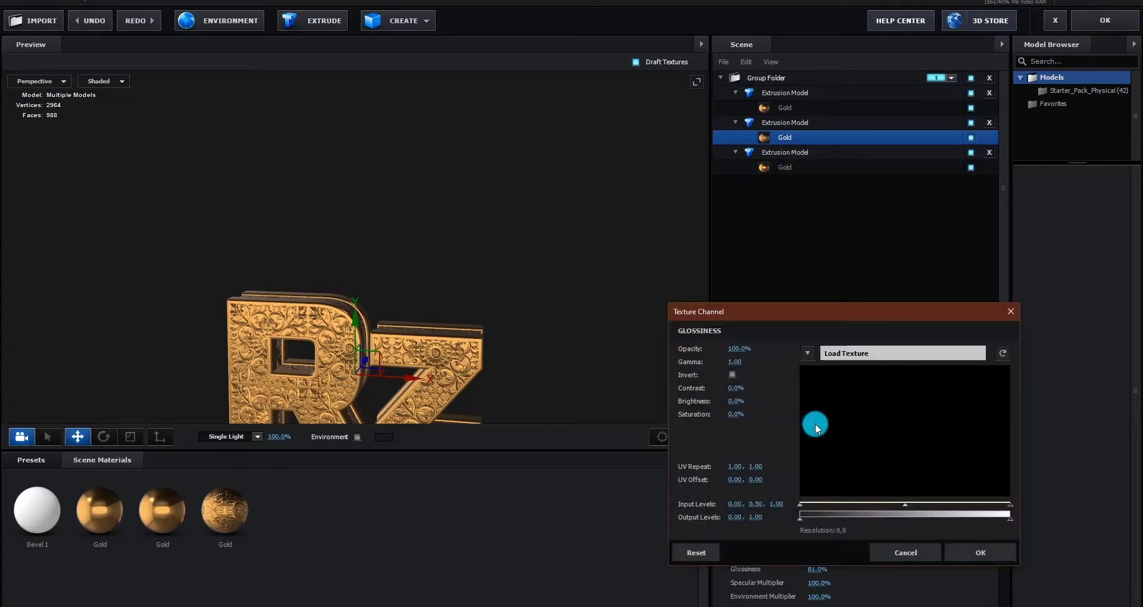
left_click(859, 355)
left_click(916, 398)
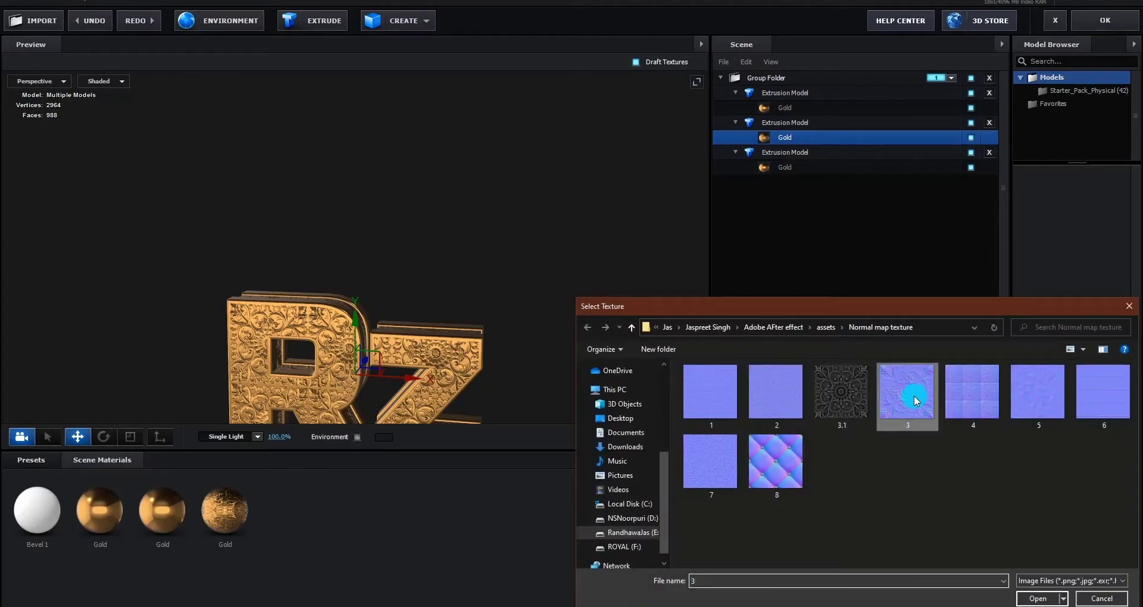
double_click(913, 396)
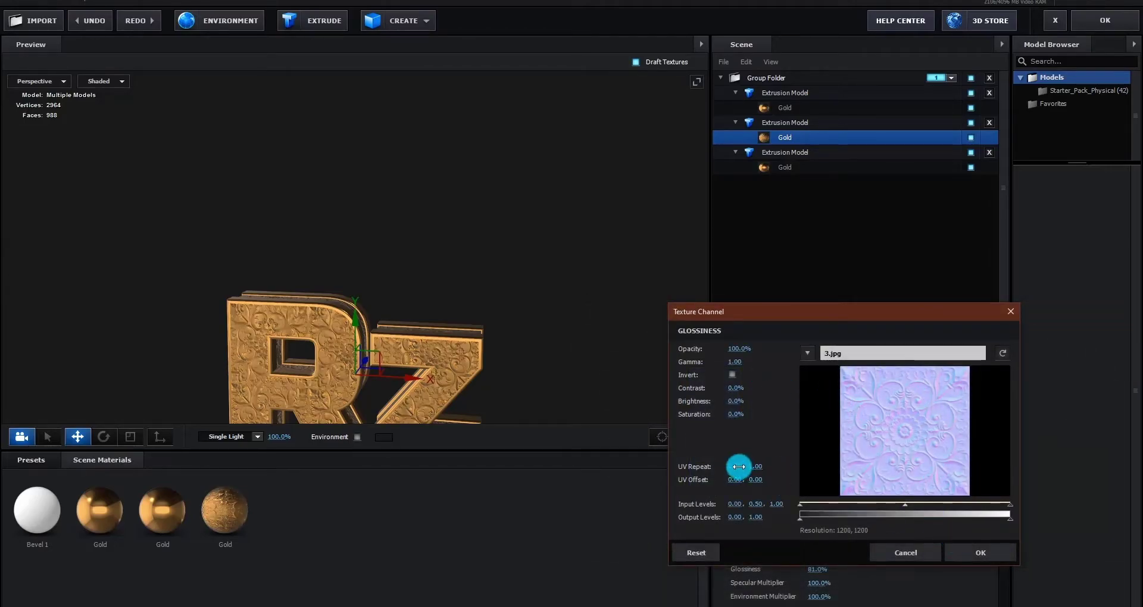
key("Return")
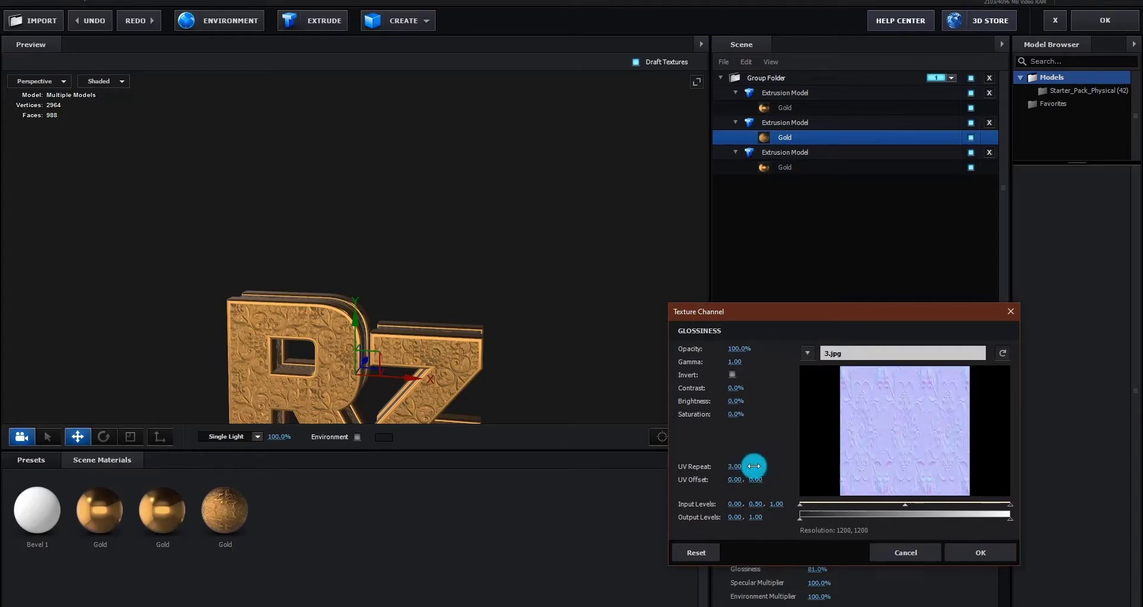
left_click(979, 550)
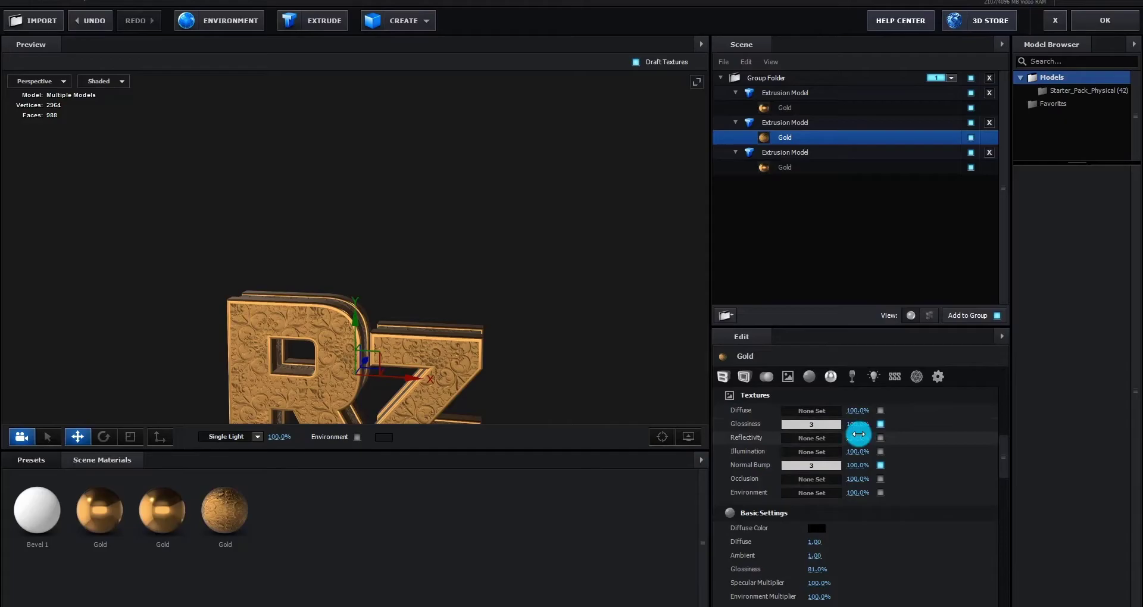
left_click_drag(858, 434, 821, 439)
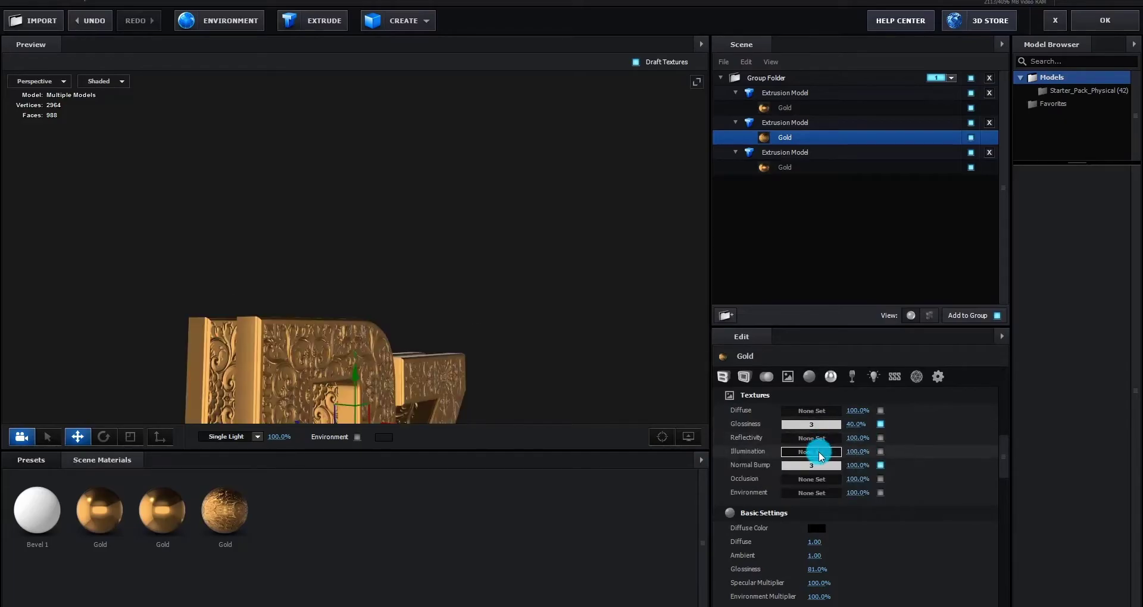
- Load texture 3.1 into the material's Occlusion channel with UV Repeat 3.00 in both directions
left_click(824, 485)
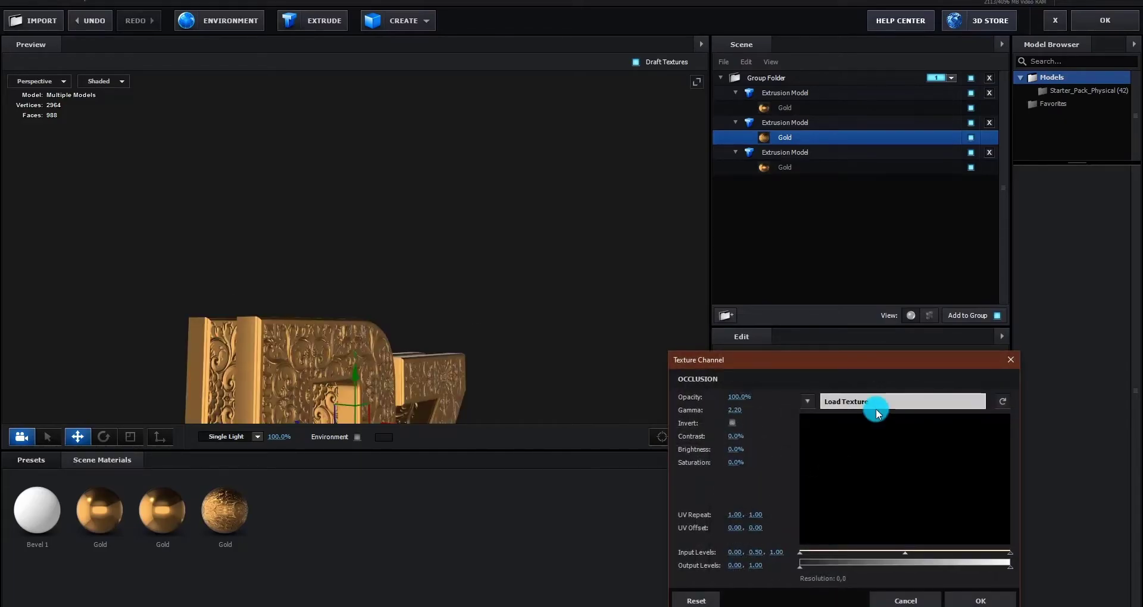
left_click(875, 401)
double_click(844, 414)
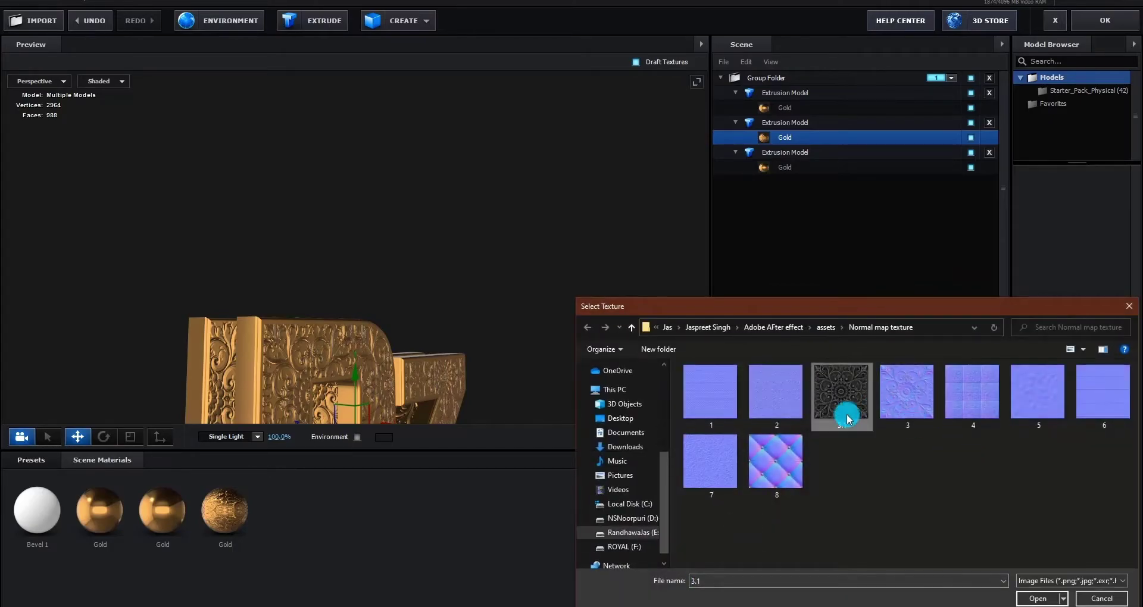
left_click_drag(729, 517, 731, 518)
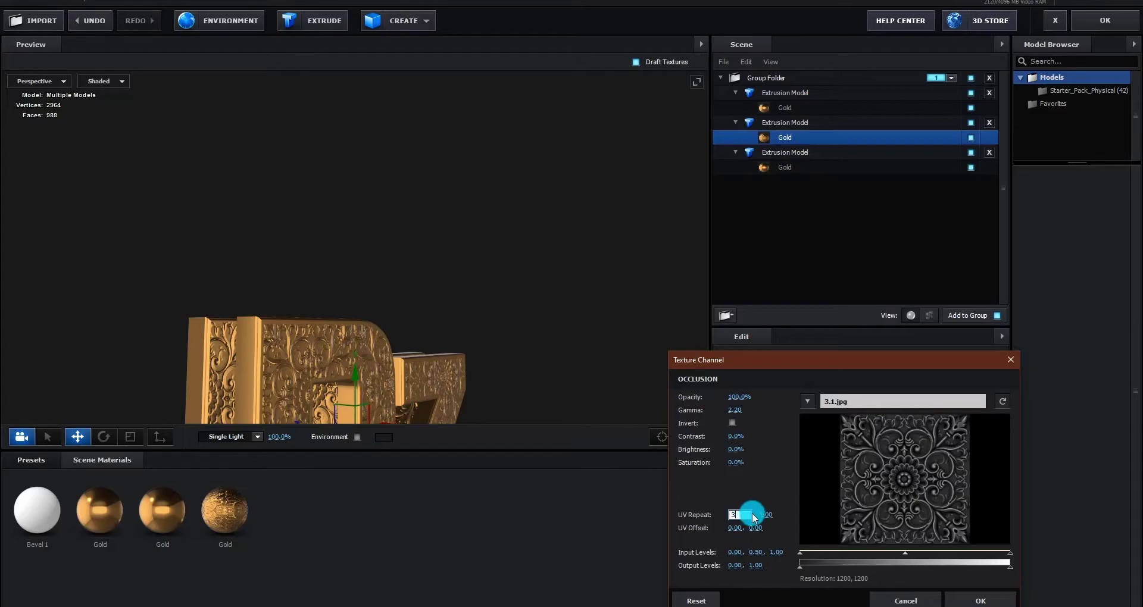
type("3")
key("Return")
type("3")
key("Return")
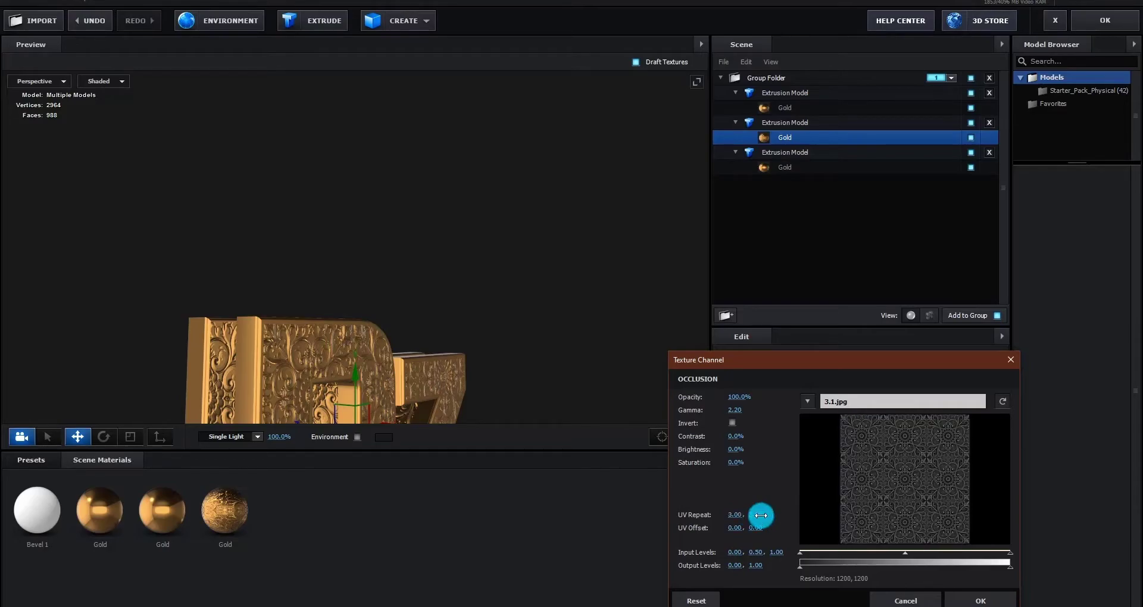
left_click(977, 599)
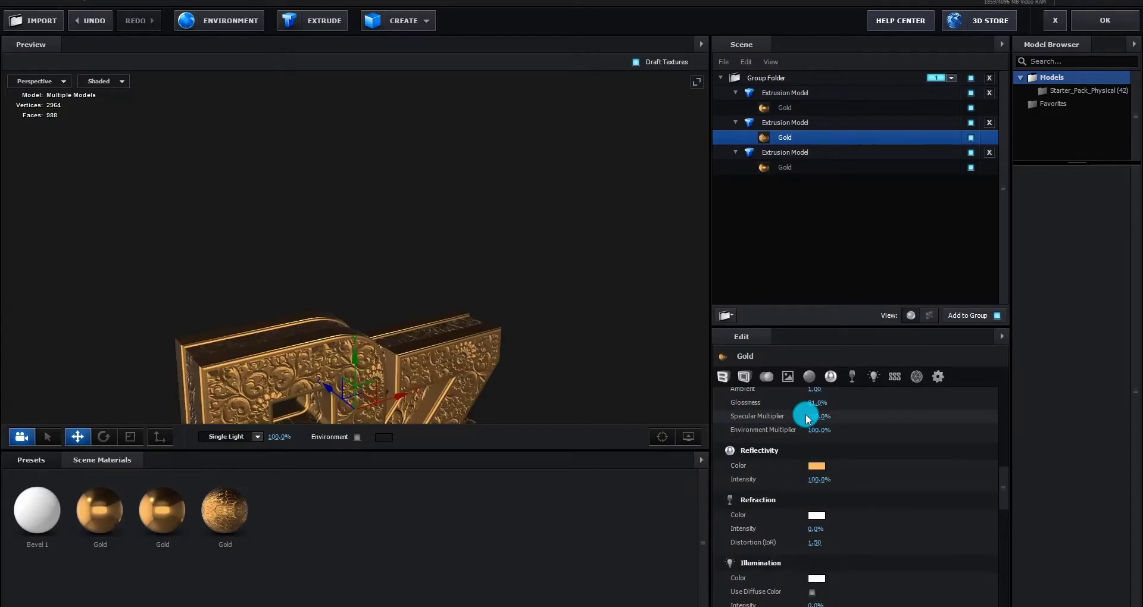
- Set the reflectivity color of the last extrusion model's gold material to F5A43D
left_click(787, 166)
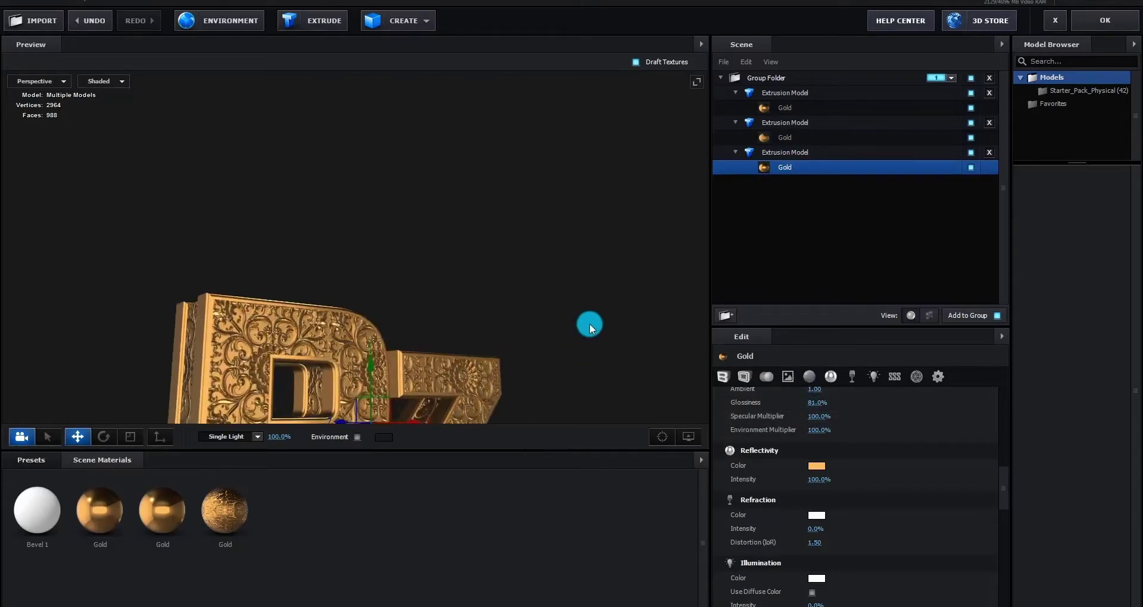
left_click(816, 466)
left_click_drag(922, 502, 833, 506)
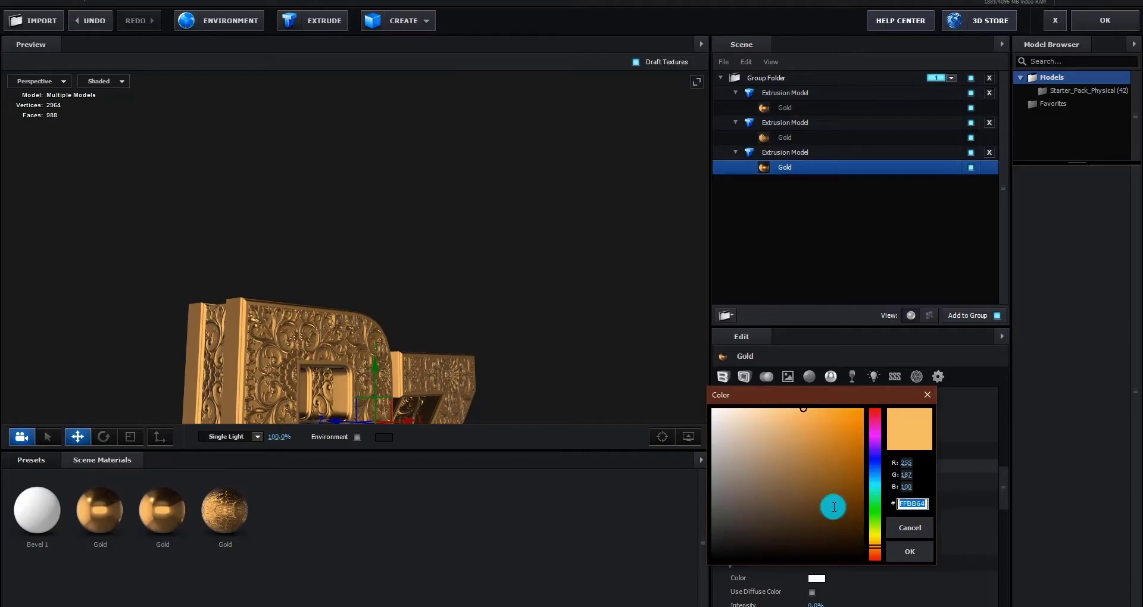
type("F5A43D")
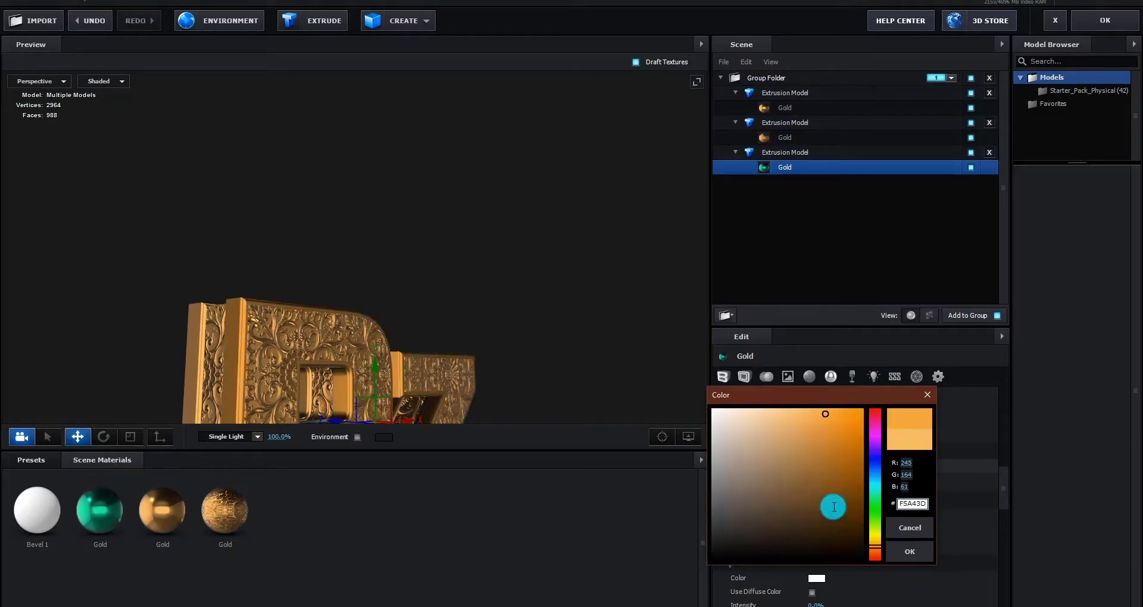
left_click(907, 551)
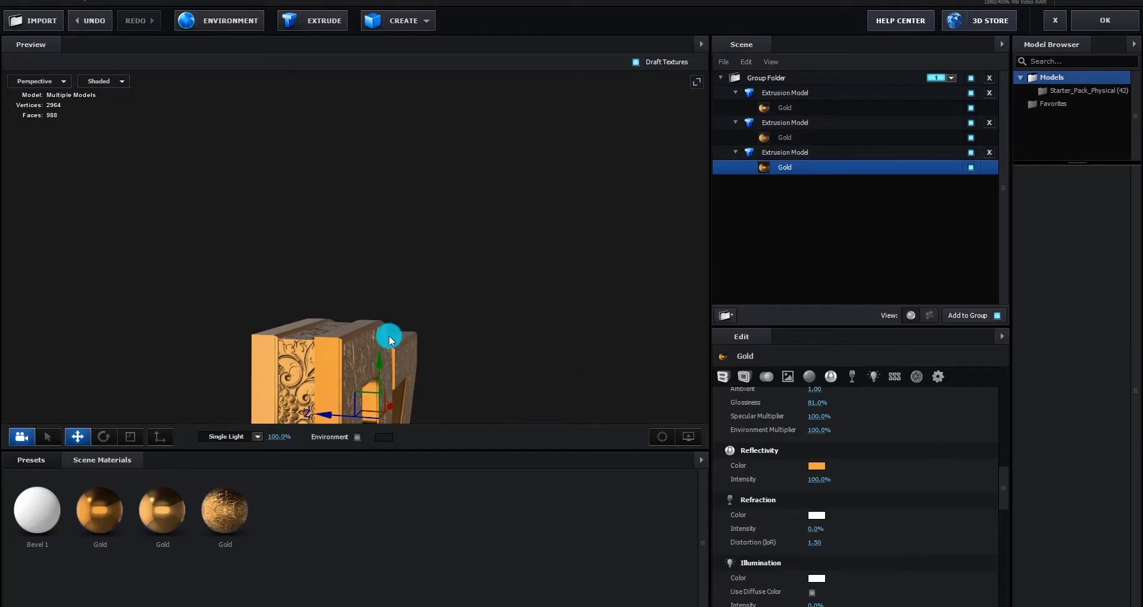
- Apply the recolored gold material to the first extrusion model in the scene
left_click_drag(129, 509, 804, 113)
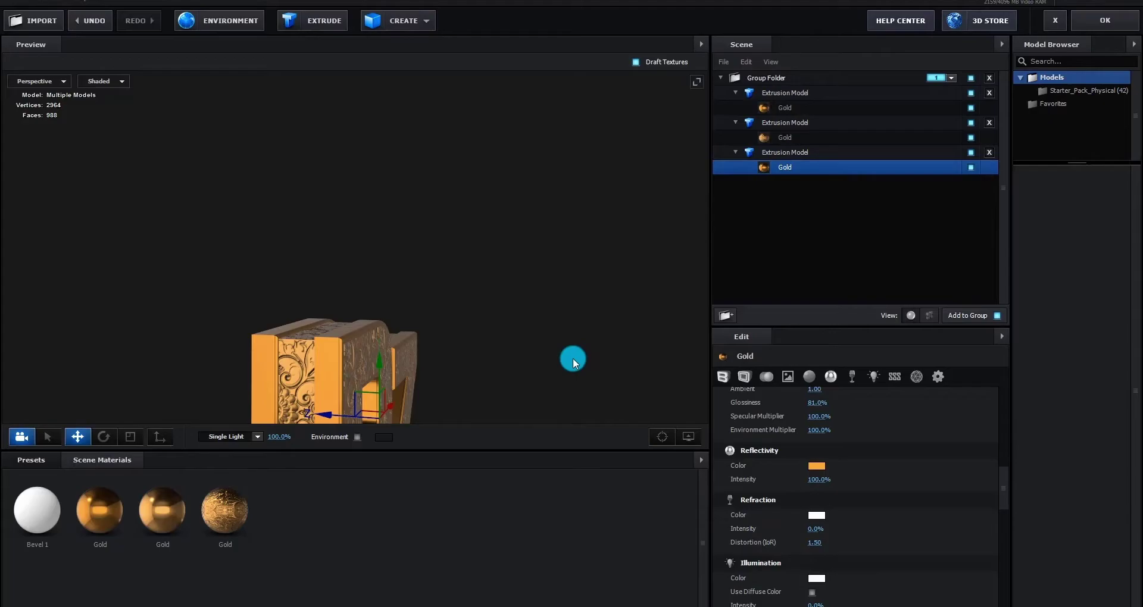
left_click_drag(467, 351, 429, 349)
key("ctrl+z")
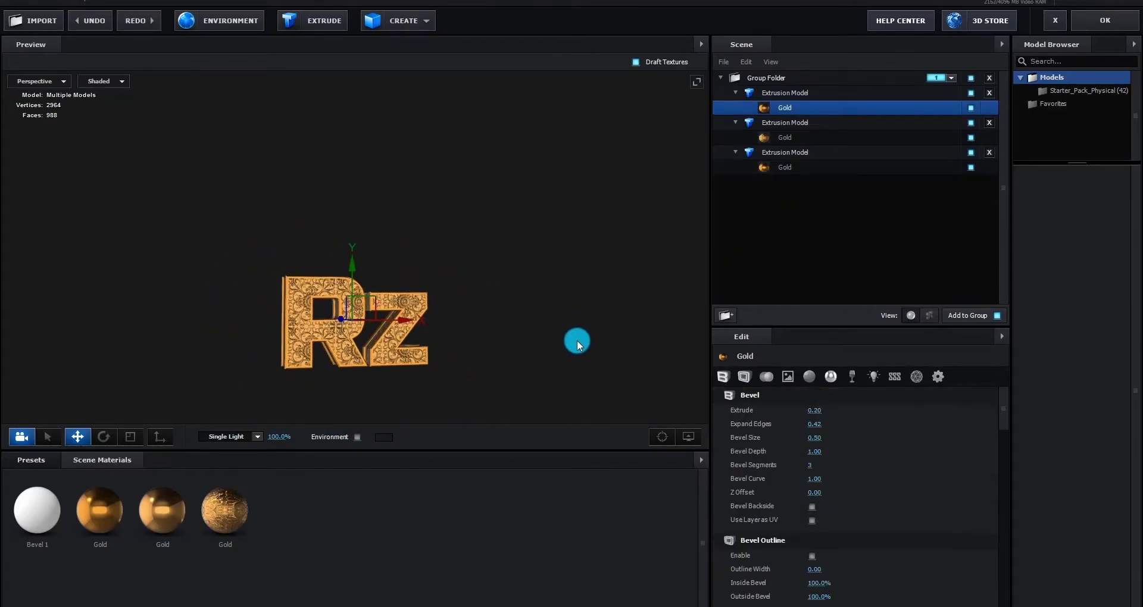
- Create a plane model and rotate it upright to an X orientation of 270°
left_click(413, 23)
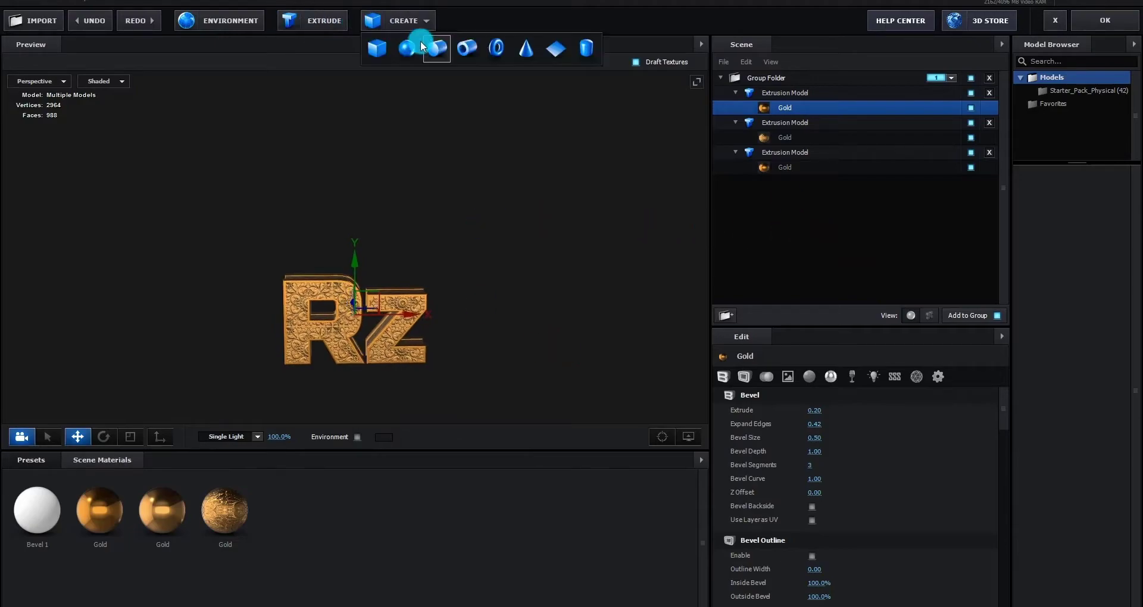
left_click(545, 51)
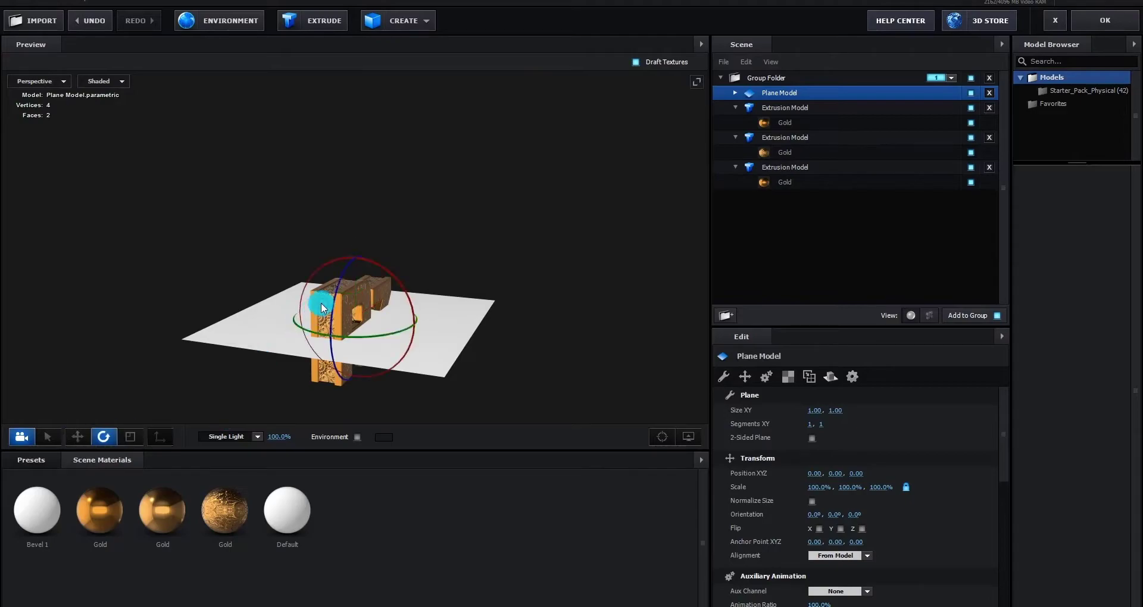
left_click_drag(370, 264, 353, 380)
- Move the plane along the Z axis to position 0.07 so that it sits behind the letters
left_click(77, 436)
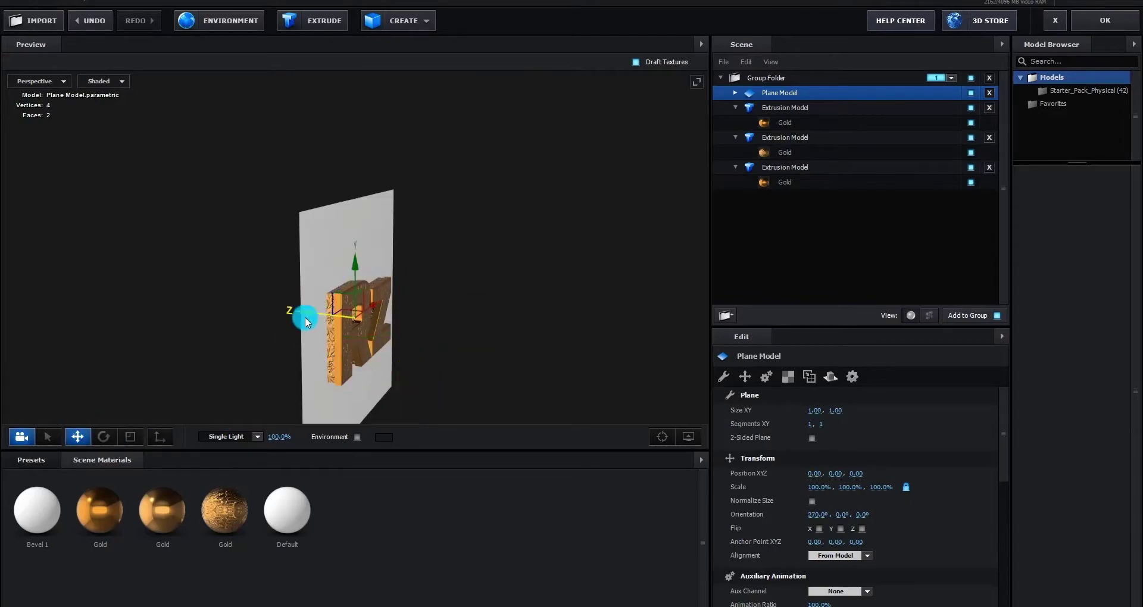
left_click_drag(305, 317, 291, 315)
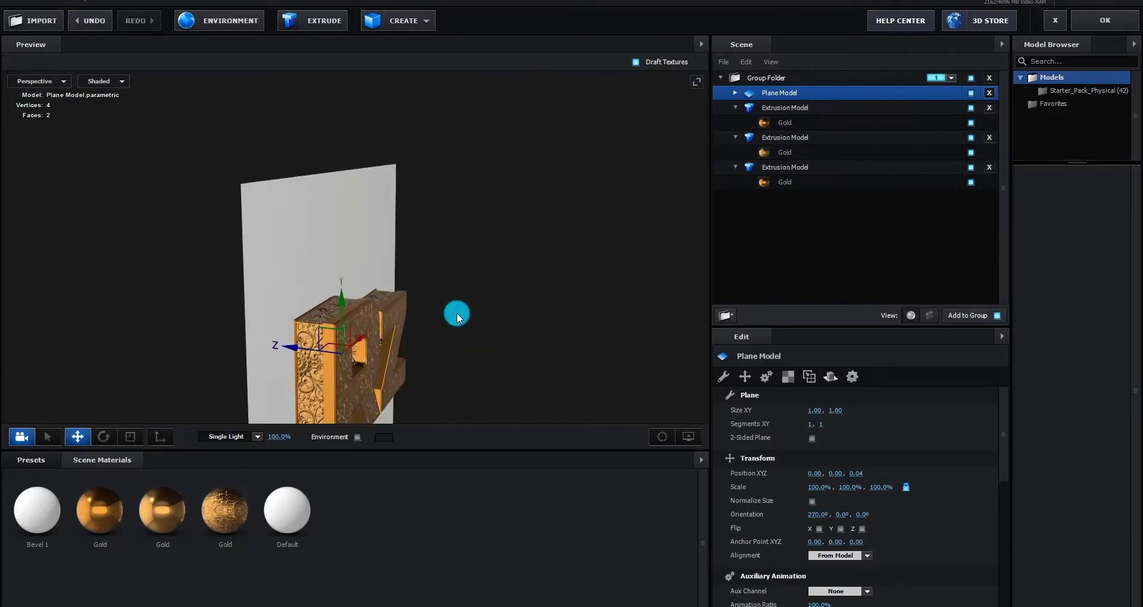
left_click_drag(457, 314, 393, 327)
left_click_drag(284, 355, 369, 286)
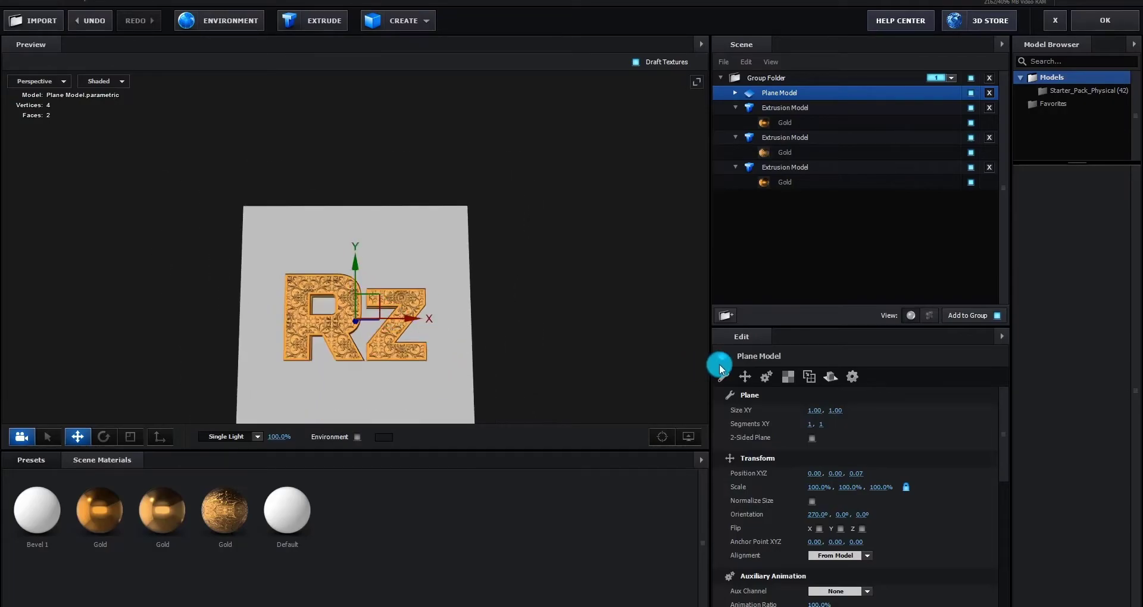
- Enlarge the background plane to a size of 8.00 by 8.00
left_click(737, 94)
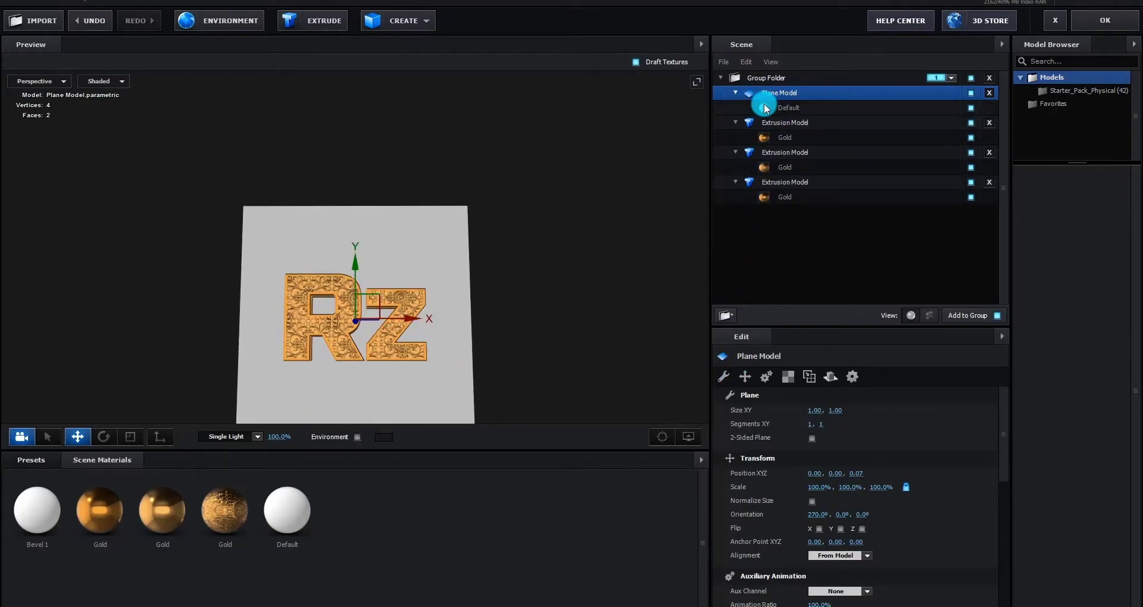
type("8")
key("Return")
left_click(835, 410)
type("8")
key("Return")
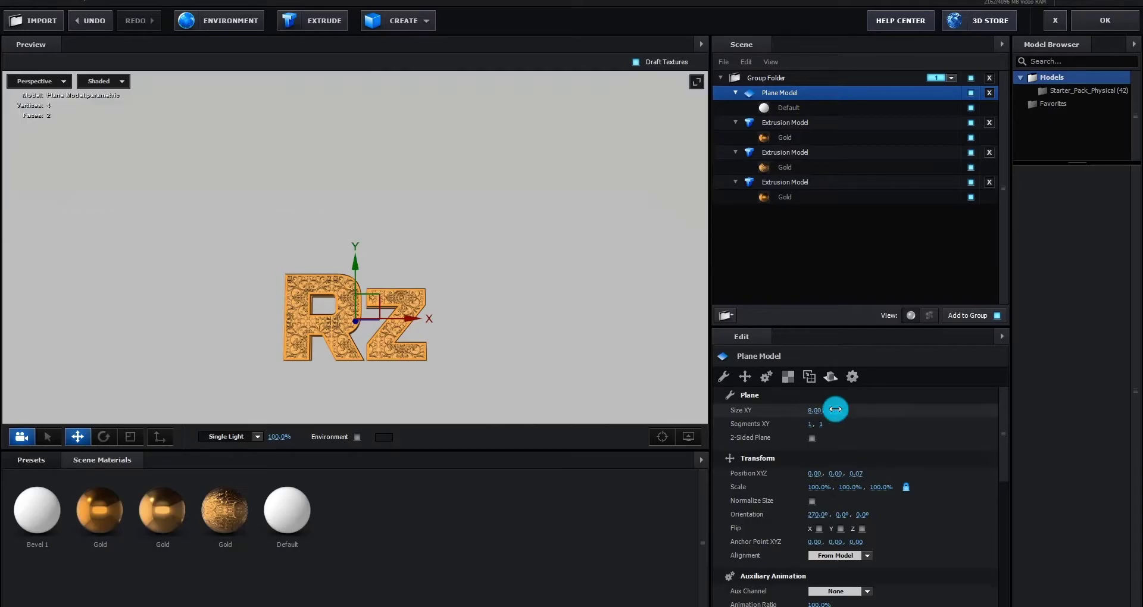
scroll(400, 346, "down", 5)
scroll(409, 345, "down", 3)
scroll(334, 280, "up", 4)
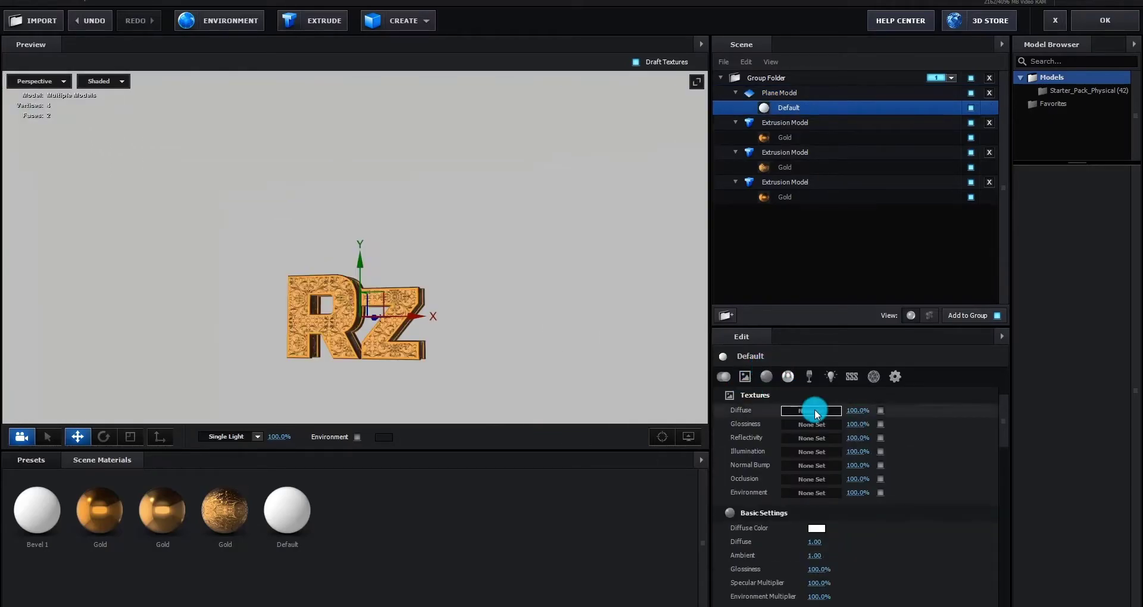
- Load 1.jpg from the Normal map texture folder as the diffuse texture of the plane's Default material
left_click(816, 411)
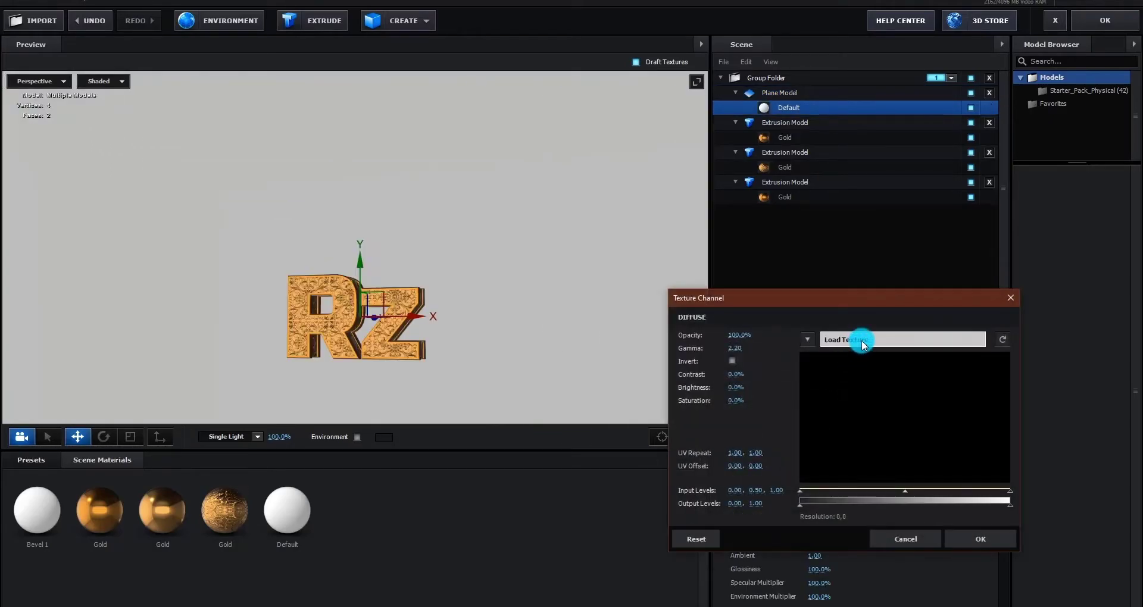
left_click(862, 341)
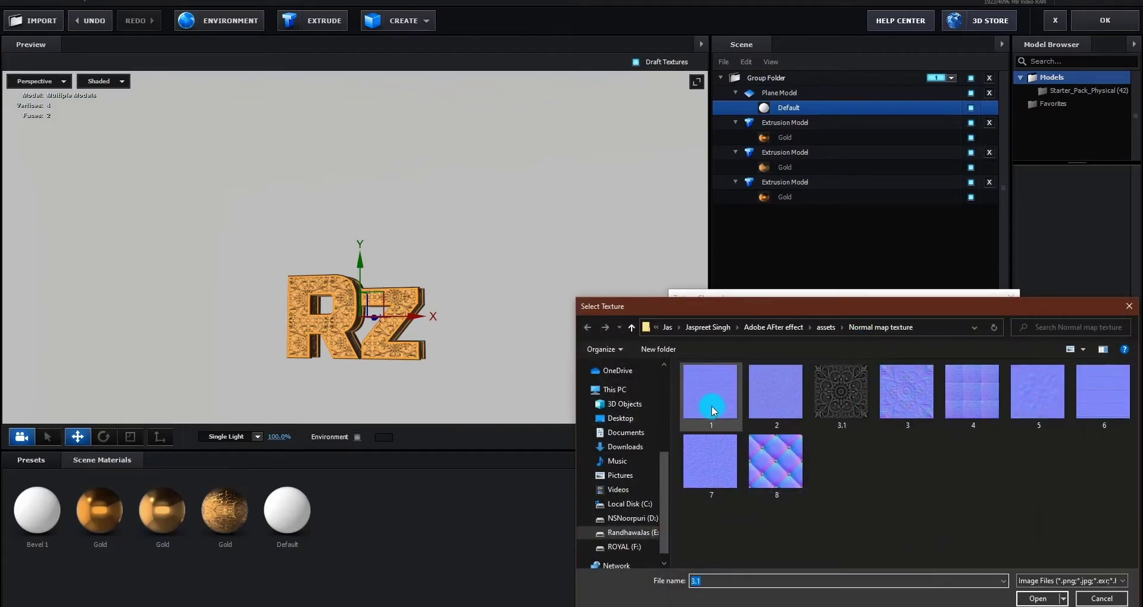
double_click(712, 405)
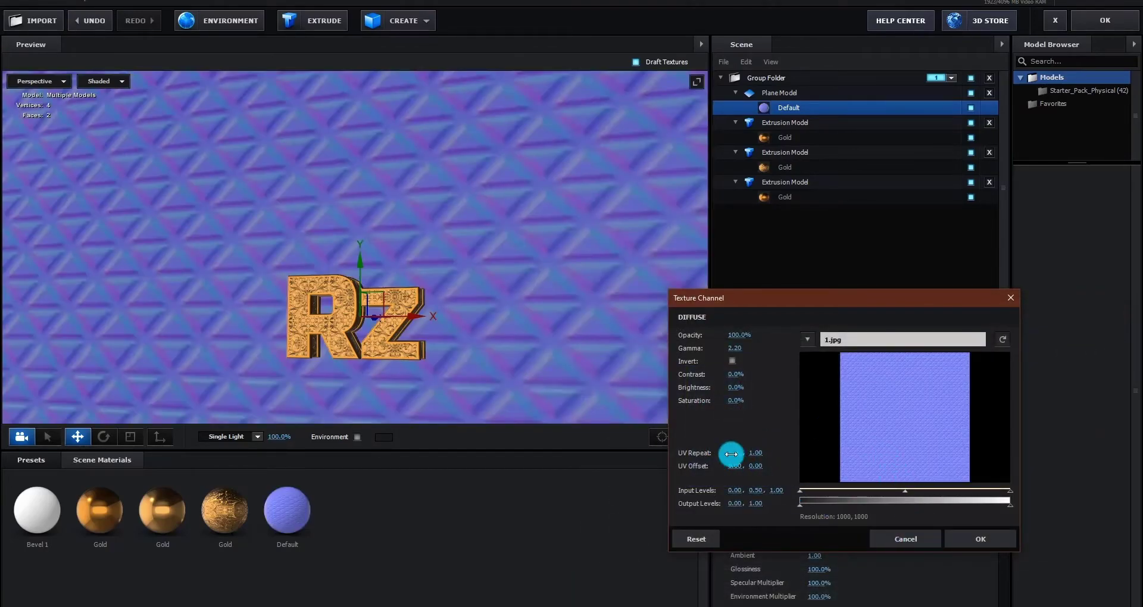
- Try a UV repeat of 5.00 on the plane's diffuse texture
left_click_drag(738, 452, 736, 452)
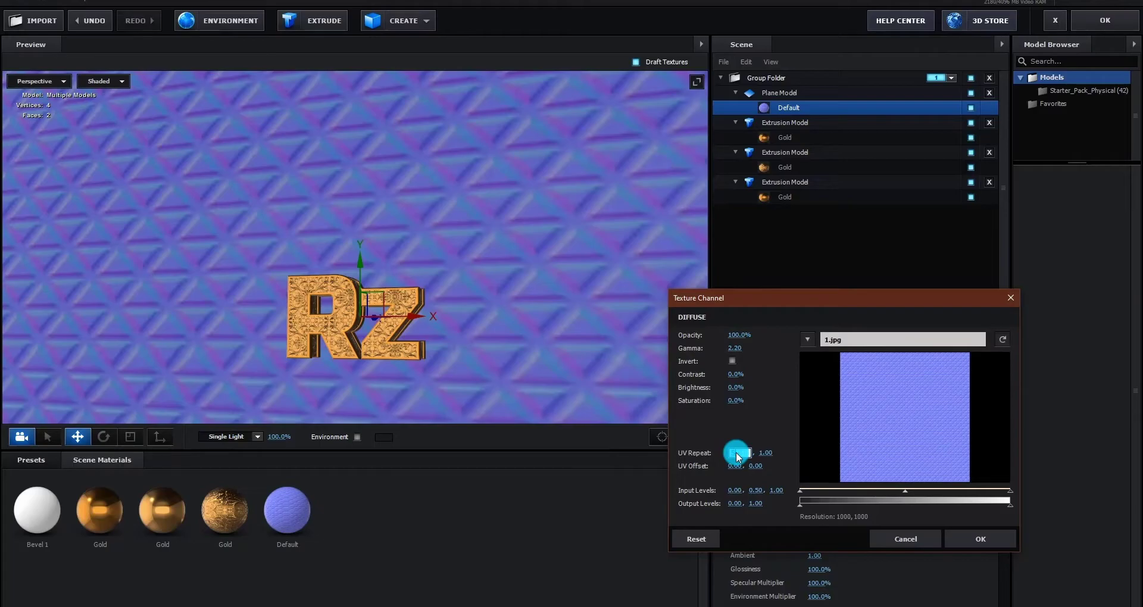
type("5")
key("Return")
- Set the diffuse texture's UV repeat to 3.00 by 3.00 and accept the texture settings
key("Return")
left_click(738, 454)
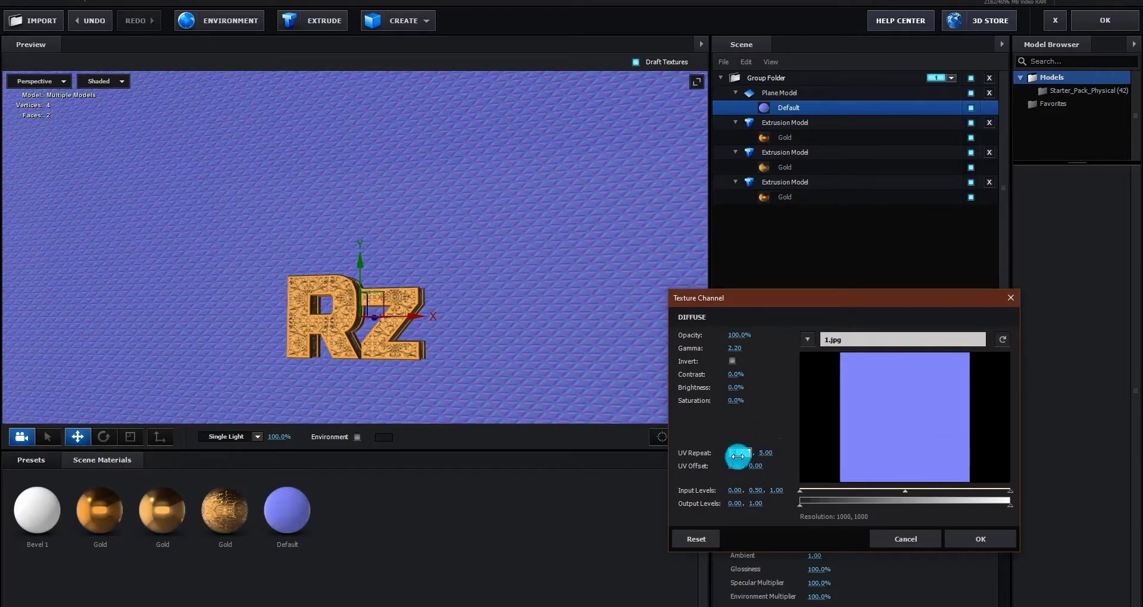
type("3")
left_click(757, 452)
type("3")
key("Return")
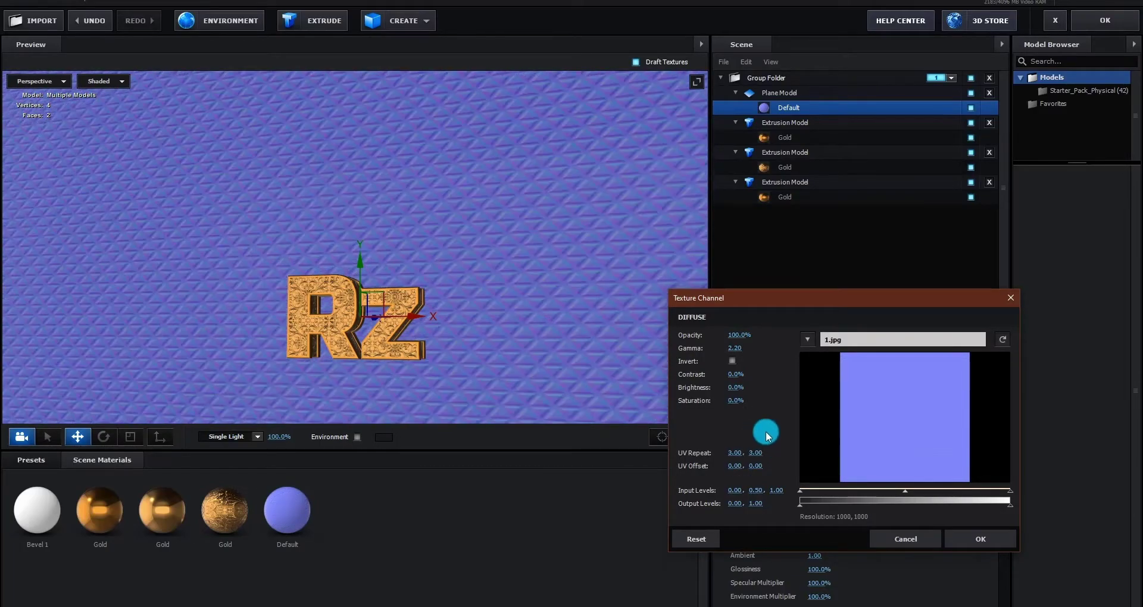
left_click(973, 540)
- Load 1.jpg as the plane material's normal bump texture with a UV repeat of 4.00 by 4.00
left_click(822, 467)
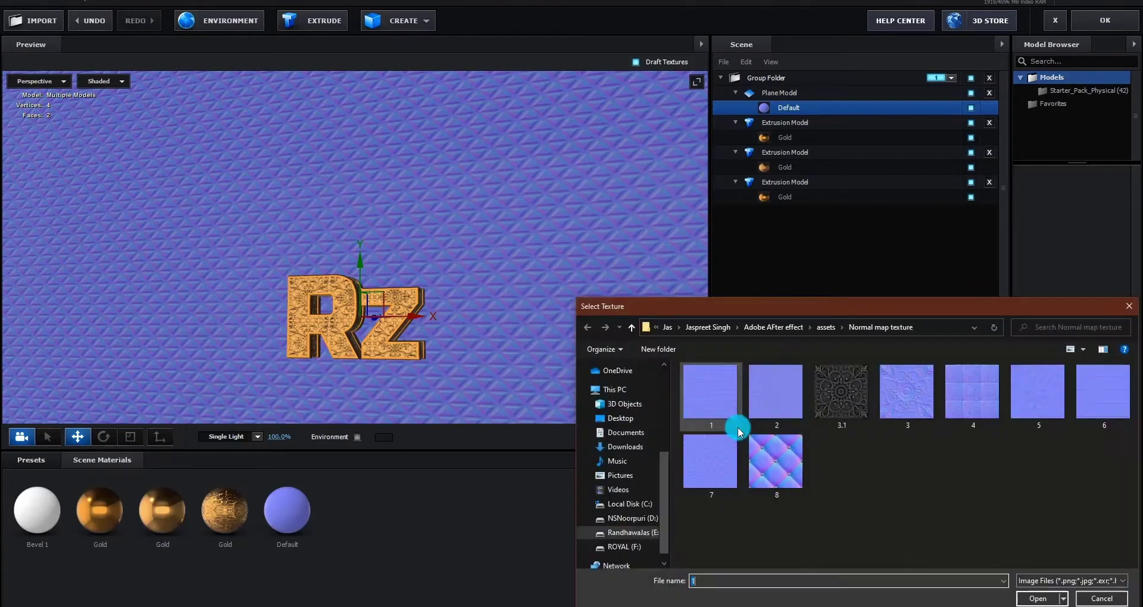
double_click(737, 427)
left_click_drag(738, 508, 760, 506)
left_click(976, 594)
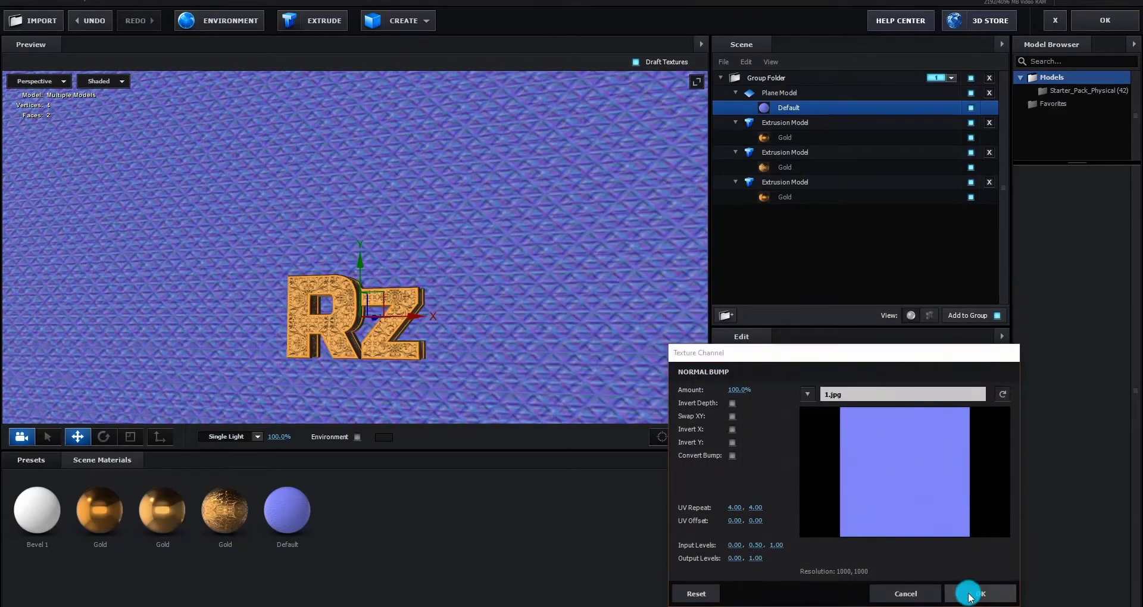
- Load 1.jpg as the plane material's occlusion texture and set its UV repeat to 4.00
left_click(823, 479)
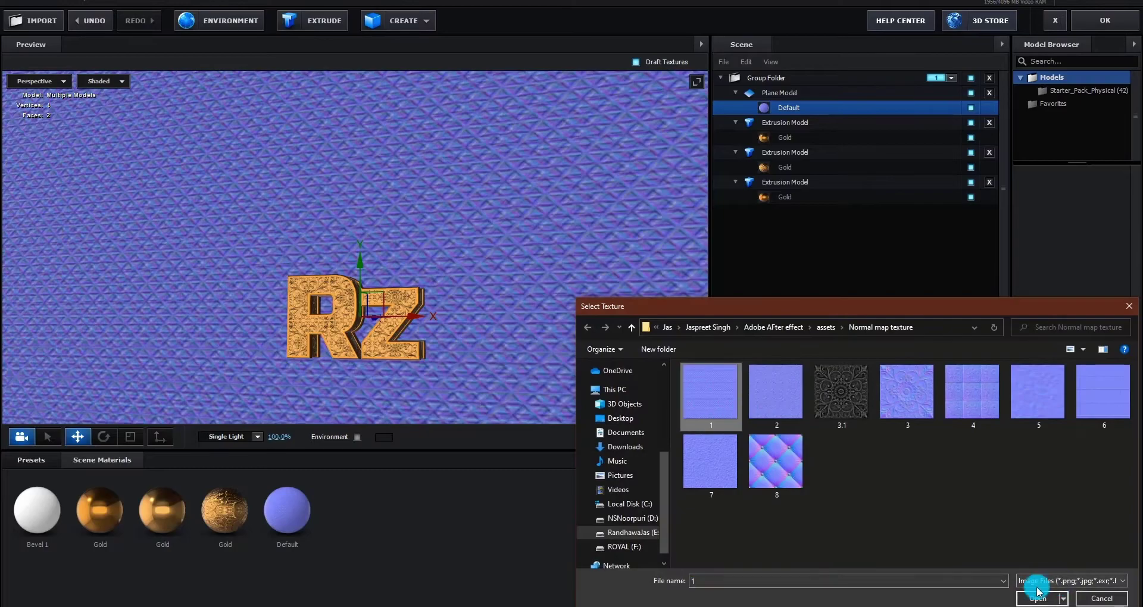
left_click(1029, 584)
type("4")
key("Return")
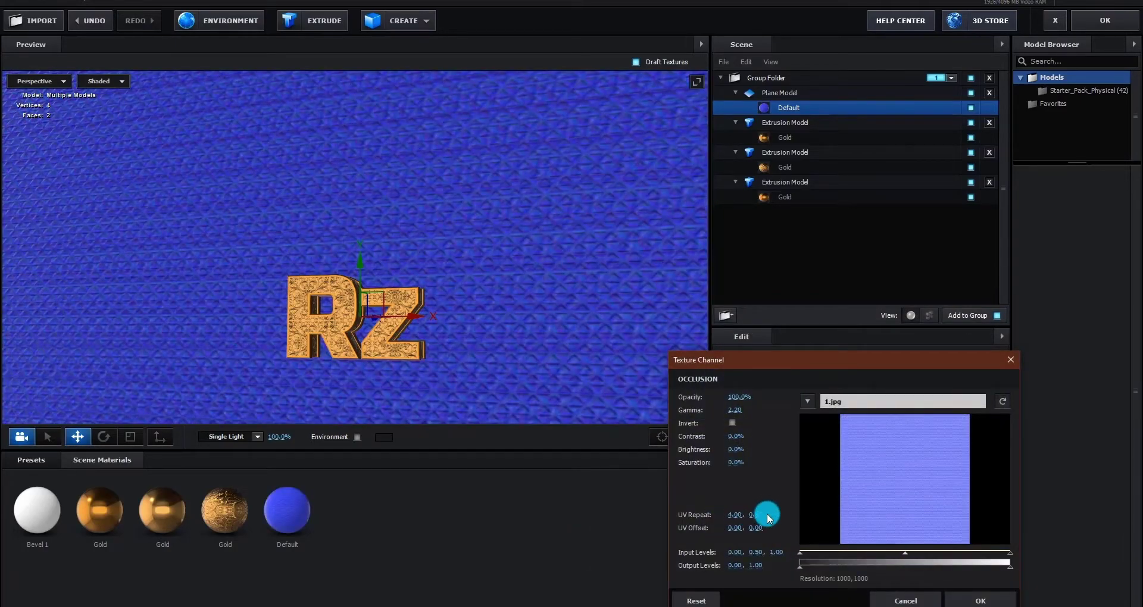
left_click(976, 598)
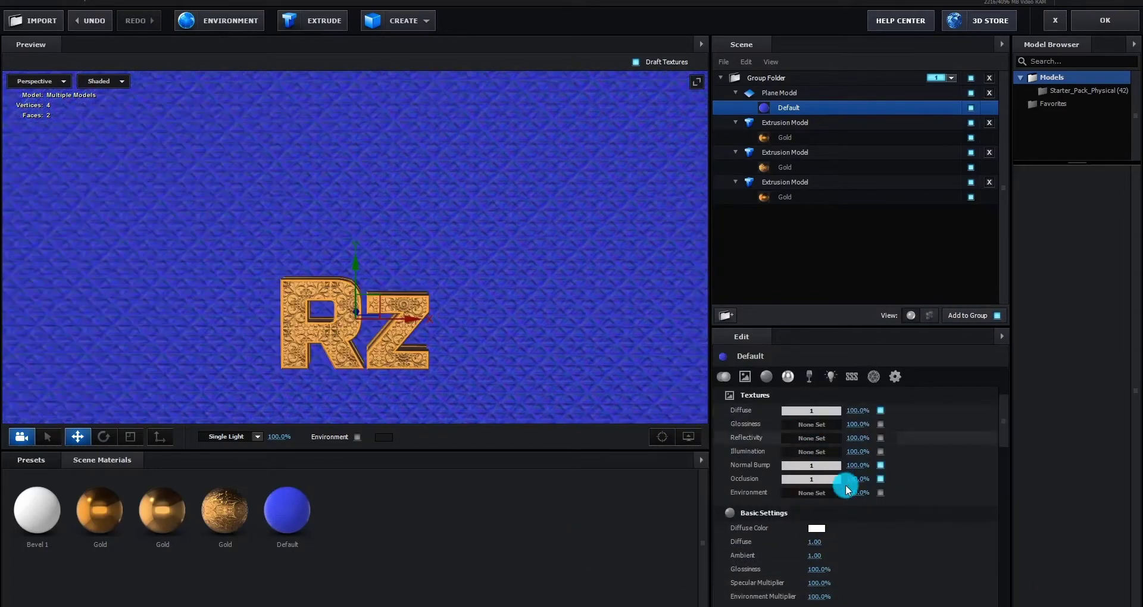
- Set the diffuse color of the plane's material to near-black 101010
left_click(817, 528)
left_click_drag(785, 498, 713, 598)
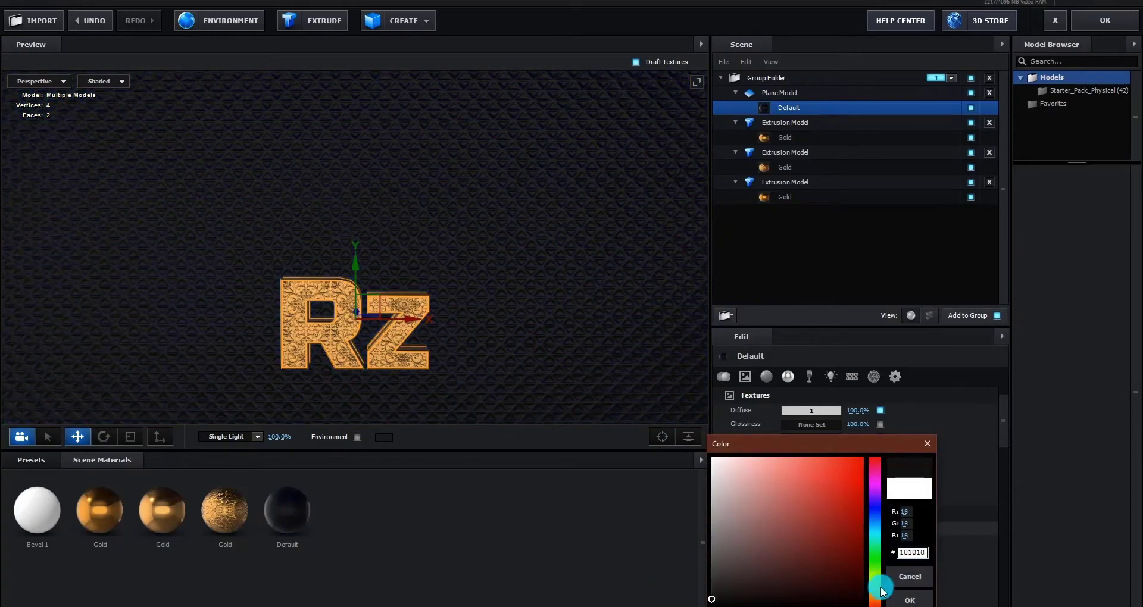
left_click(907, 599)
- Set the plane material's diffuse texture strength to 80% and its normal bump strength to 60%
left_click_drag(504, 359, 579, 406)
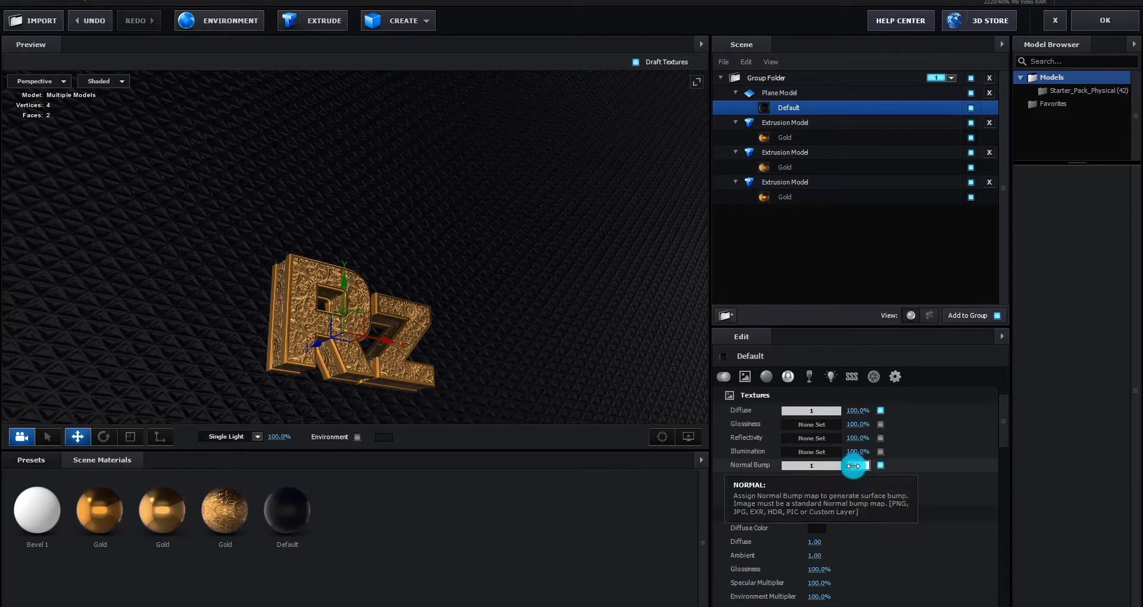
left_click_drag(853, 466, 857, 467)
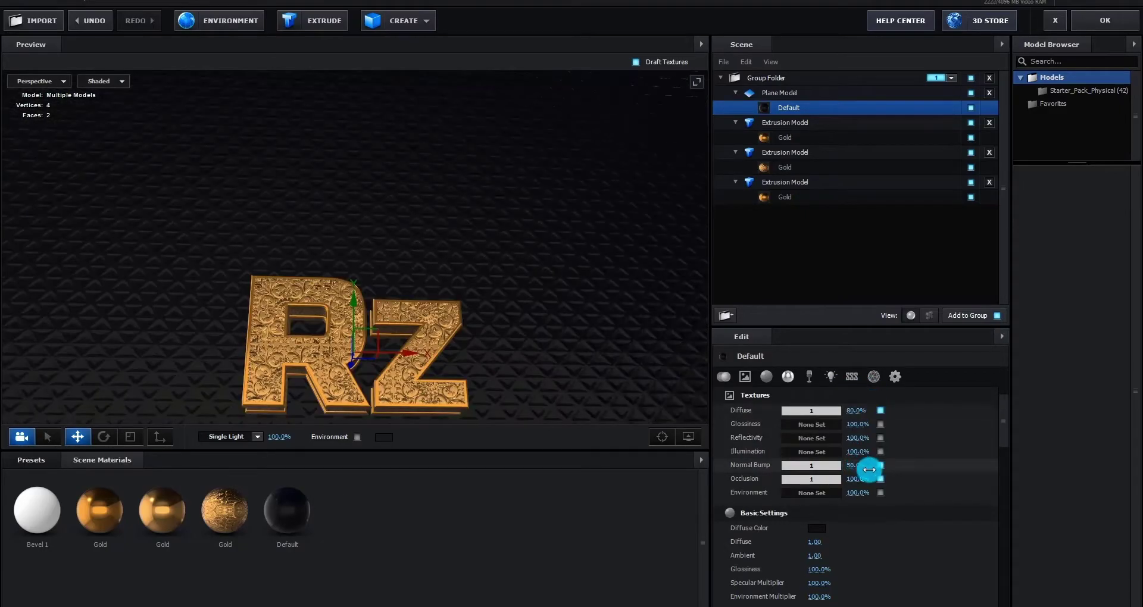
left_click_drag(869, 467, 882, 469)
left_click_drag(576, 335, 544, 372)
left_click(843, 466)
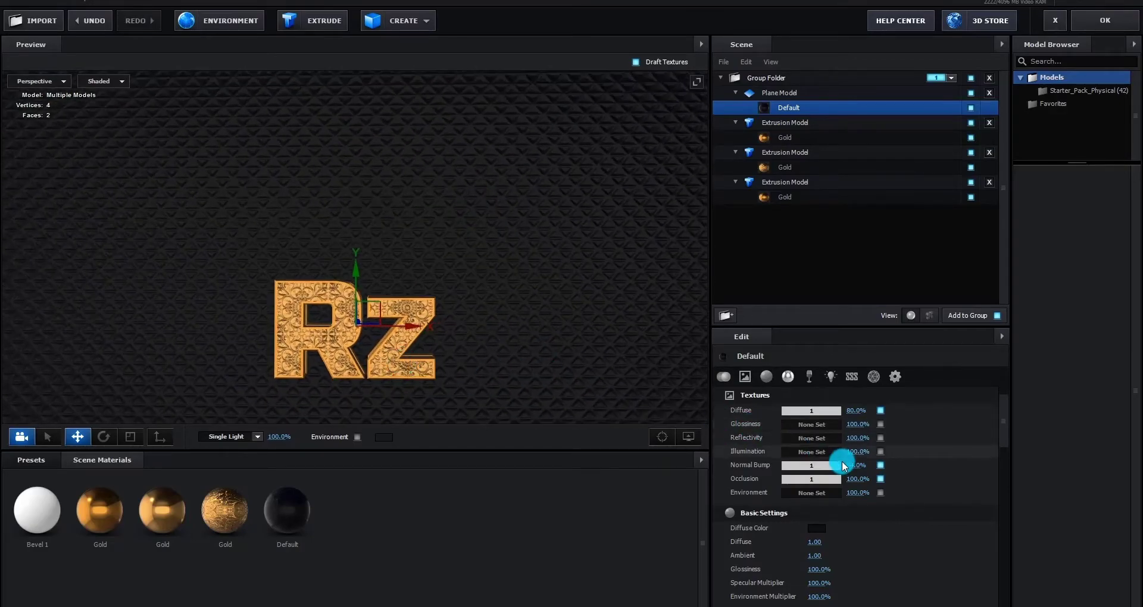
left_click(852, 468)
left_click_drag(852, 469, 768, 479)
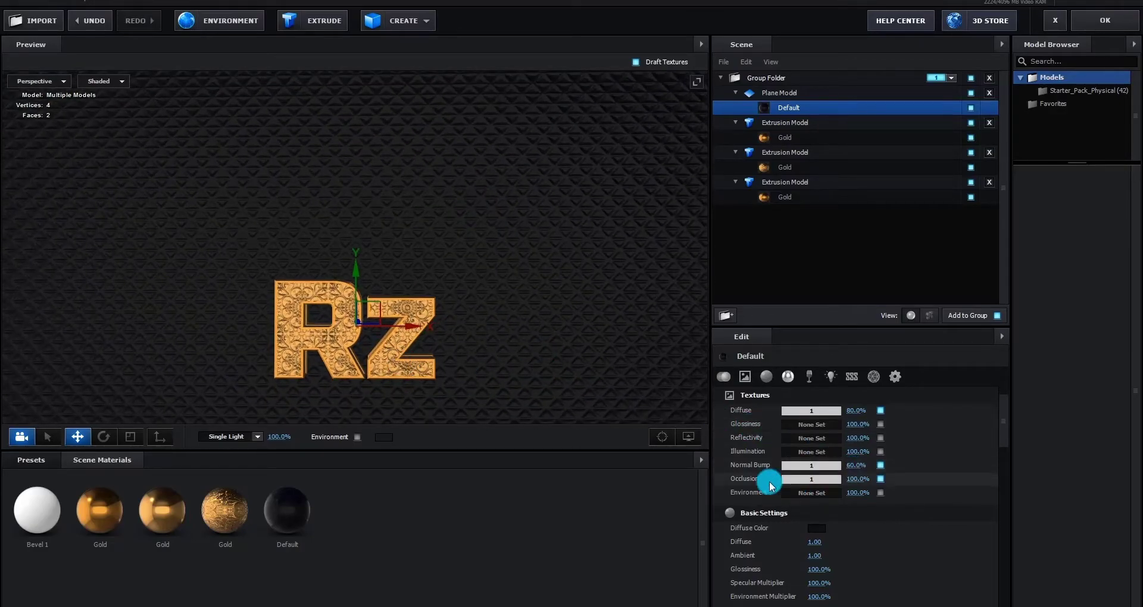
- Set the plane model's reflect mode to Mirror Surface
left_click_drag(484, 348, 401, 356)
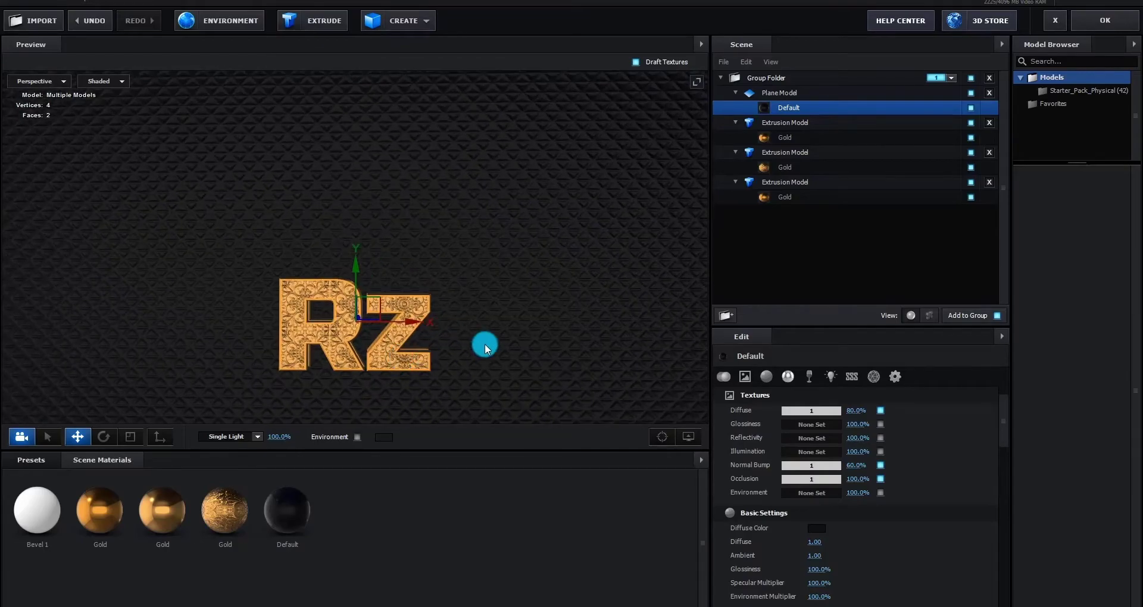
left_click_drag(480, 344, 433, 331)
scroll(433, 333, "up", 1)
right_click(822, 94)
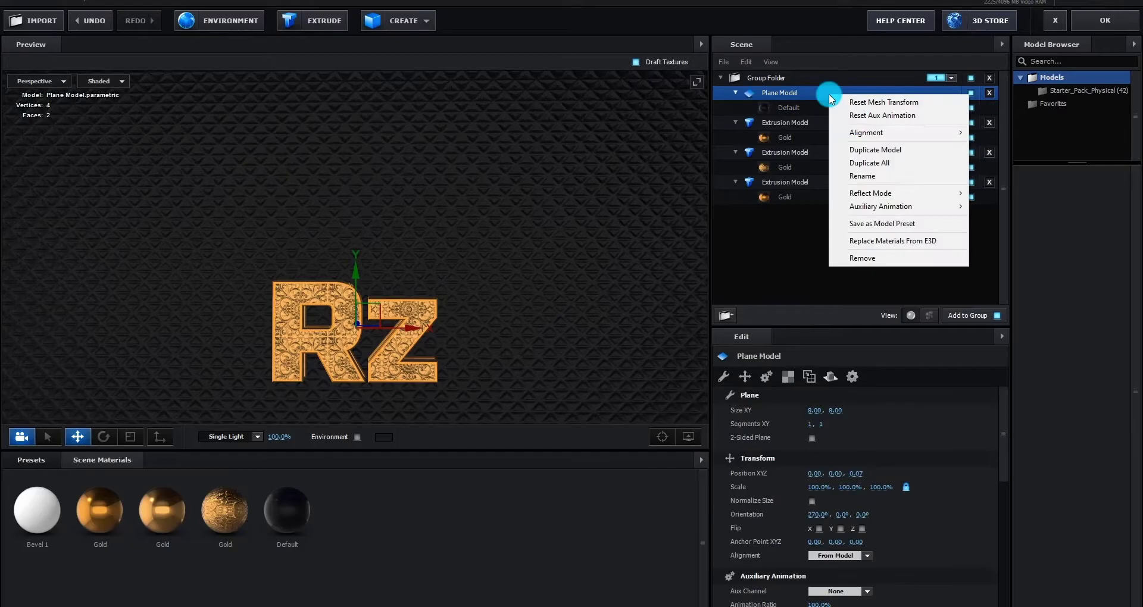
mouse_move(919, 192)
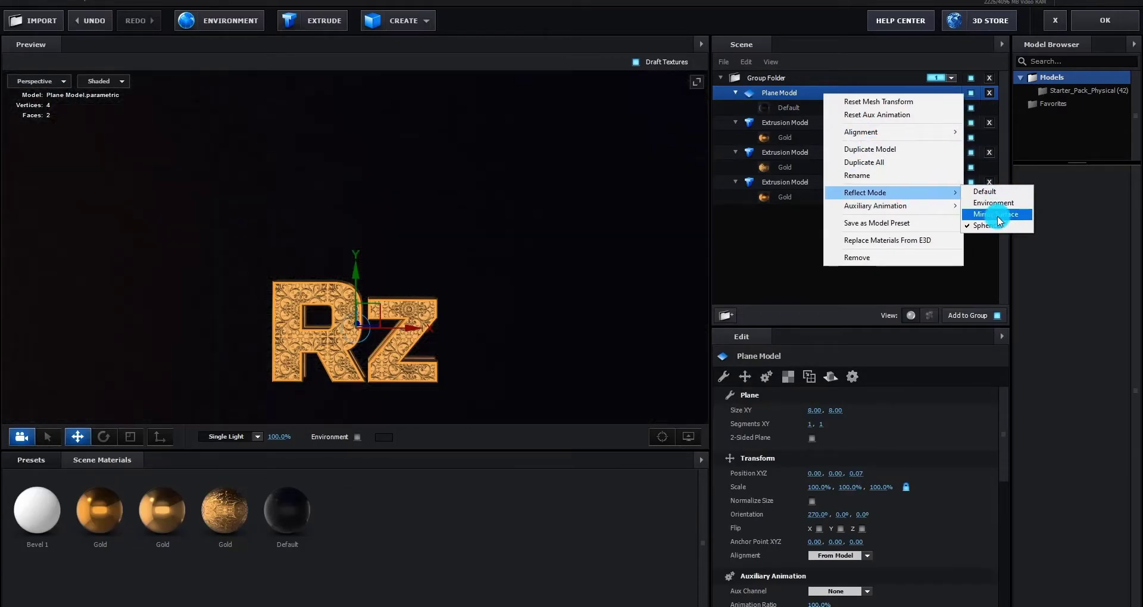
left_click(997, 216)
- Move the plane to Z position 0.08 and show bounding boxes through the preview's view options
left_click_drag(555, 333, 586, 399)
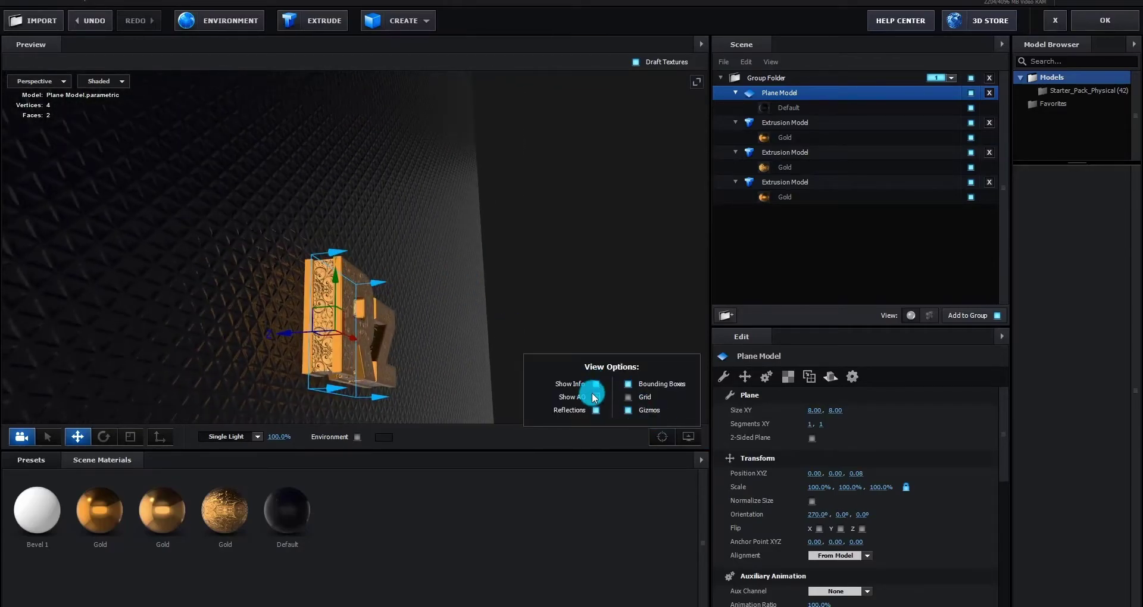
left_click(594, 396)
left_click_drag(571, 384, 441, 250)
- Duplicate the plane model and move the second plane along the X axis to position 6.99
left_click(797, 94)
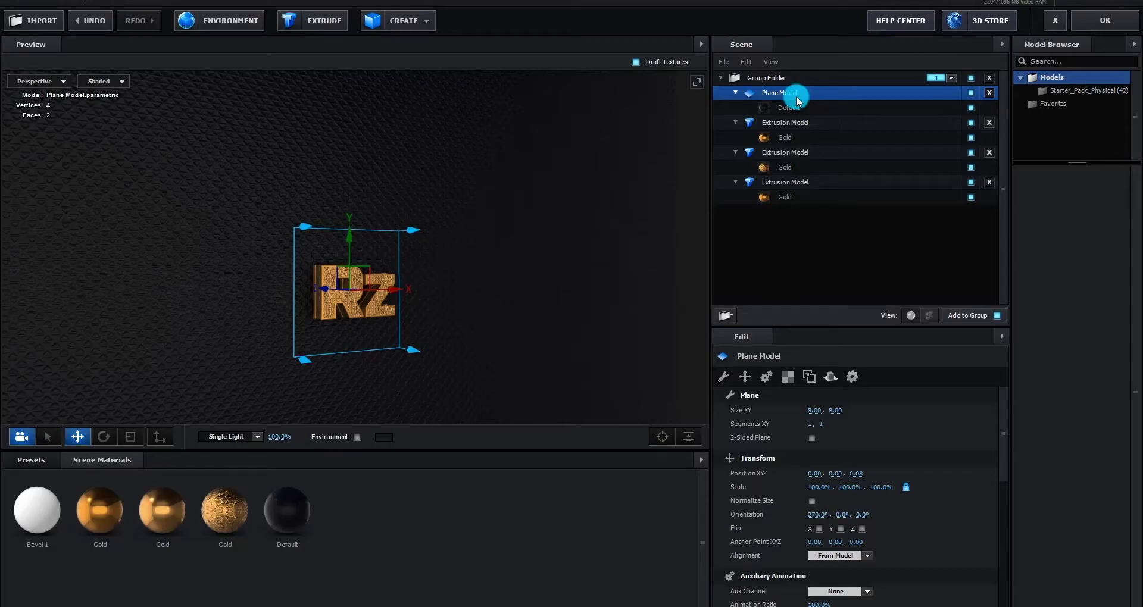
key("ctrl+d")
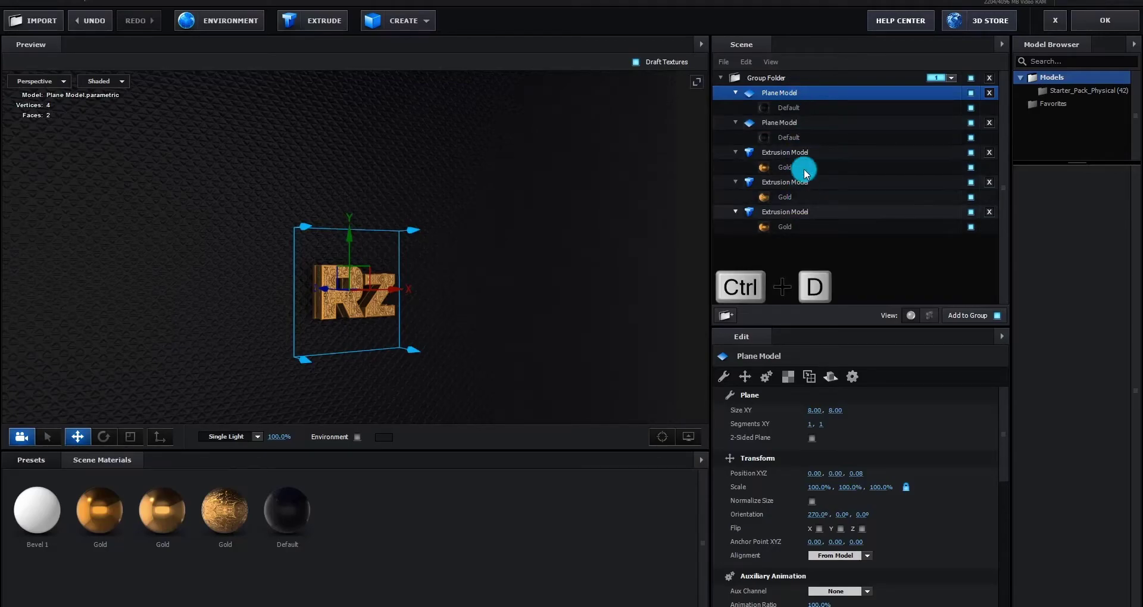
left_click(803, 124)
scroll(552, 180, "down", 2)
left_click_drag(552, 180, 524, 238)
left_click(24, 437)
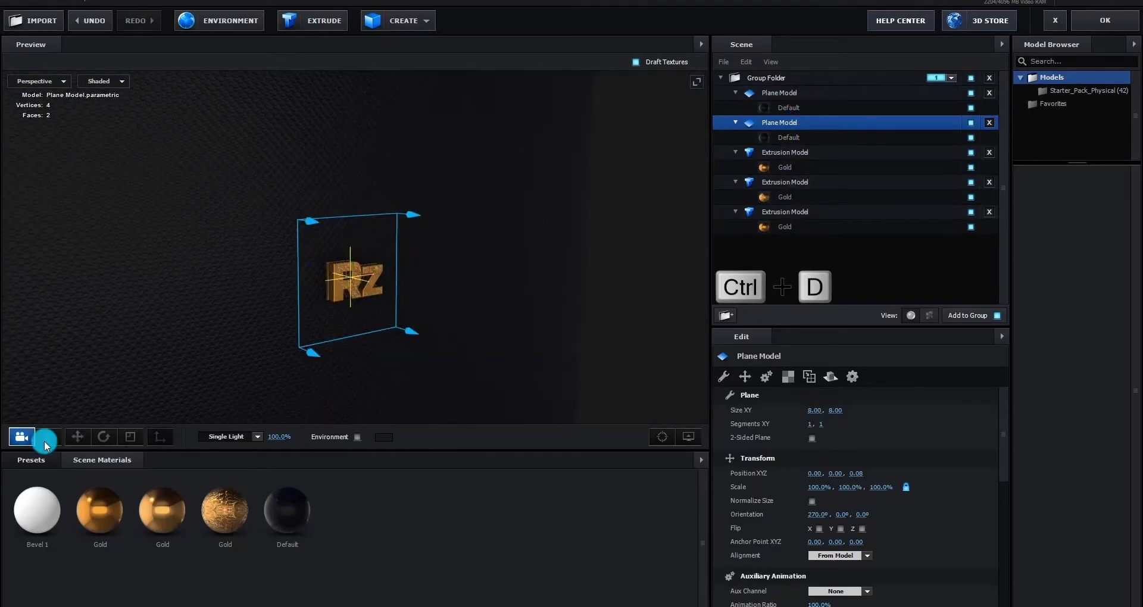
left_click_drag(346, 278, 707, 262)
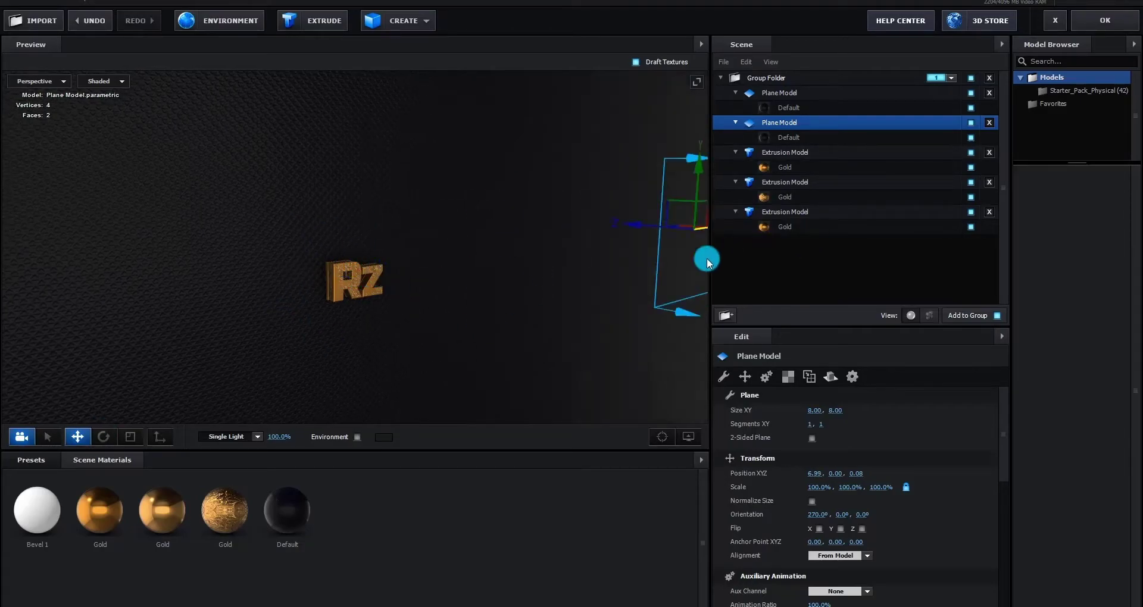
- Rotate the second plane beside the letters and return to the Move tool
left_click(103, 437)
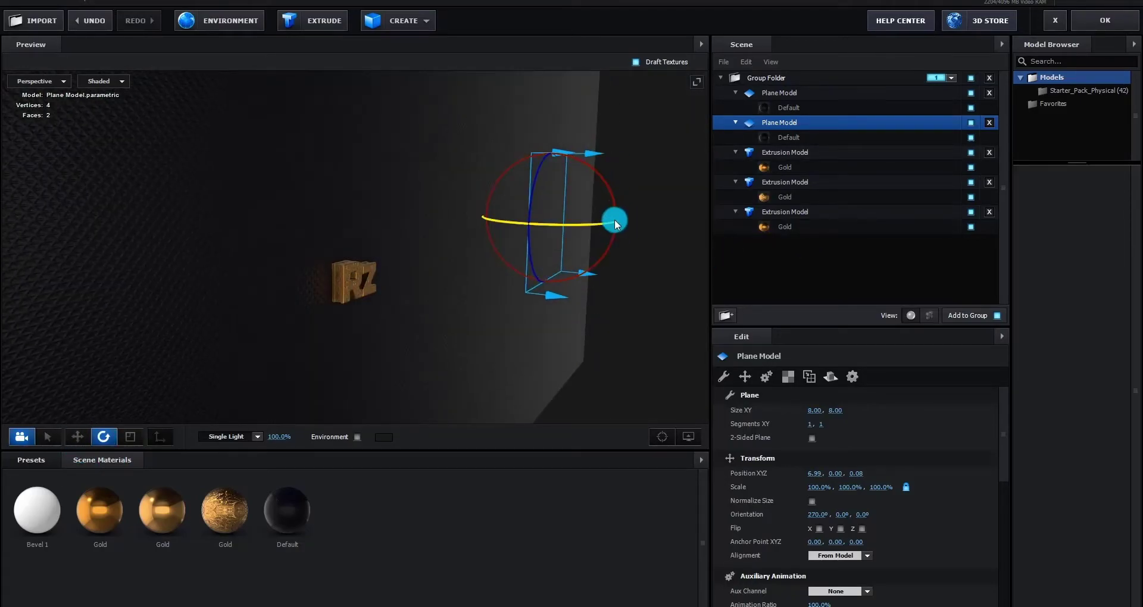
left_click_drag(614, 219, 538, 319)
left_click(81, 436)
scroll(476, 366, "down", 3)
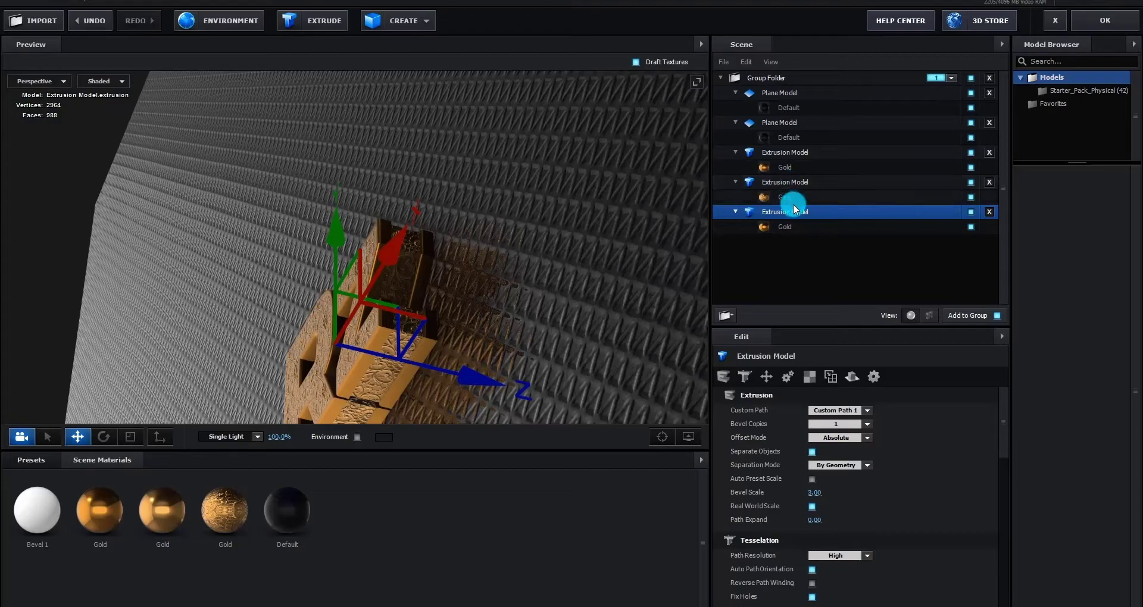
- Try the Spherical reflect mode on the last extrusion model in the scene
right_click(859, 213)
mouse_move(863, 305)
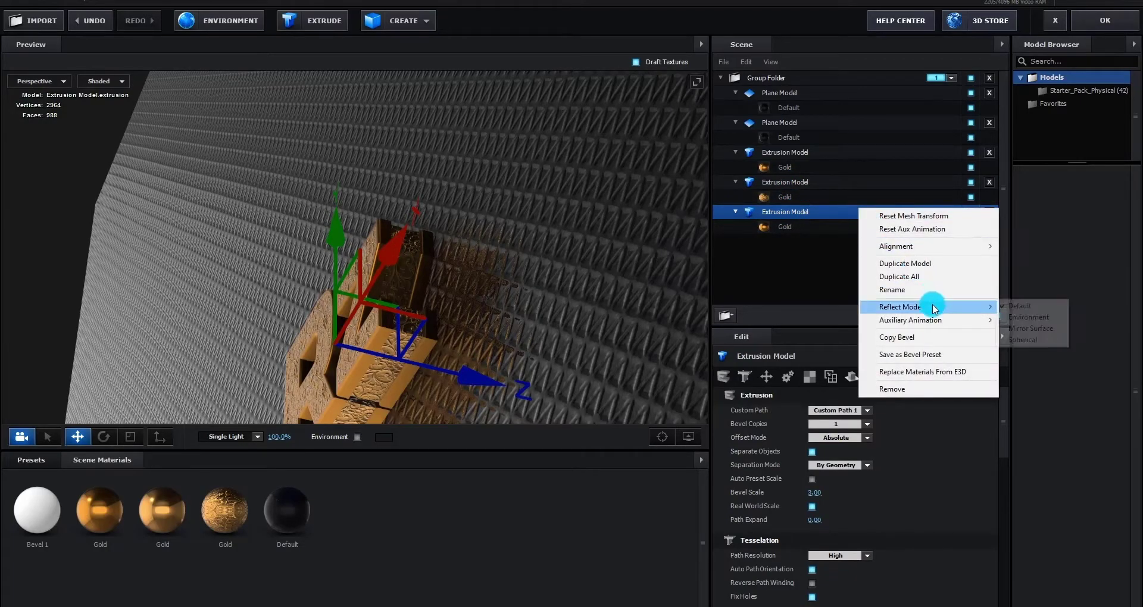
left_click(1026, 341)
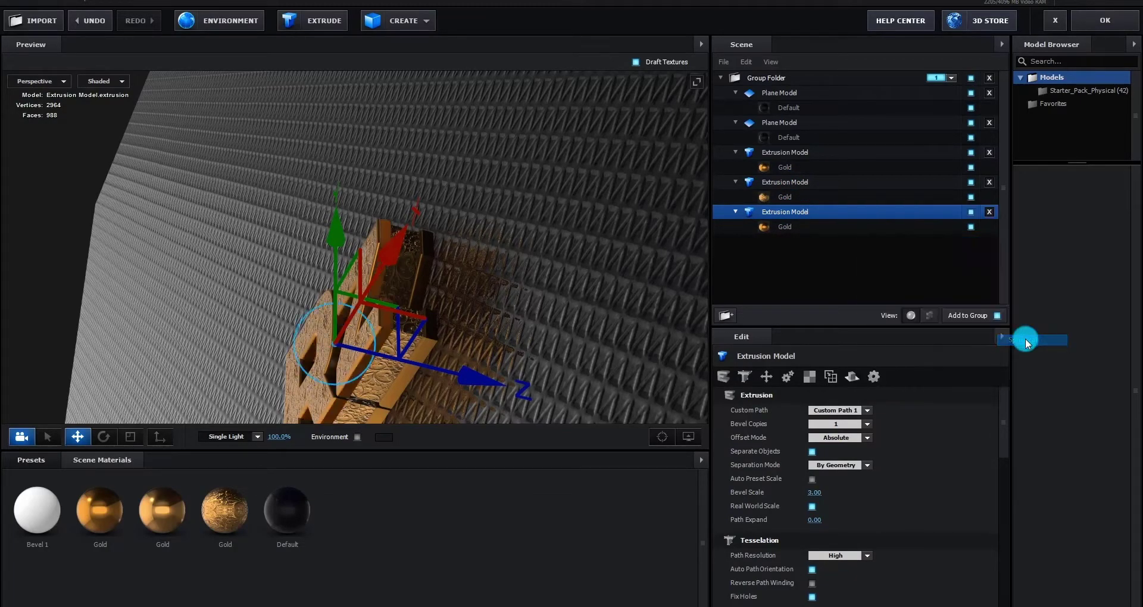
key("ctrl+z")
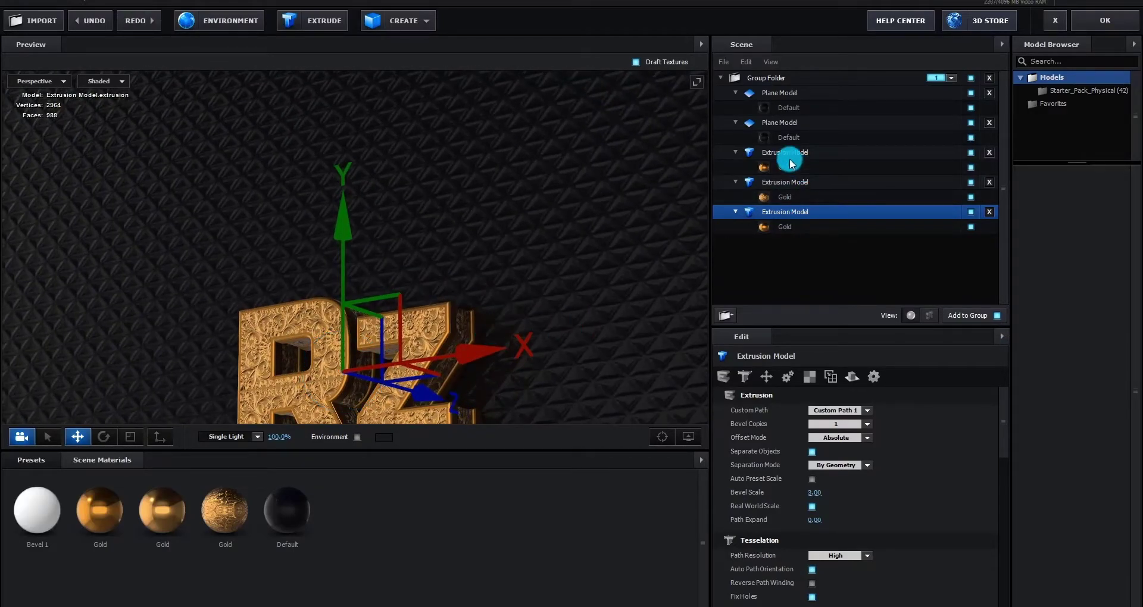
- Set the reflect mode of the first extrusion model in the scene to Spherical
left_click(841, 156)
right_click(844, 155)
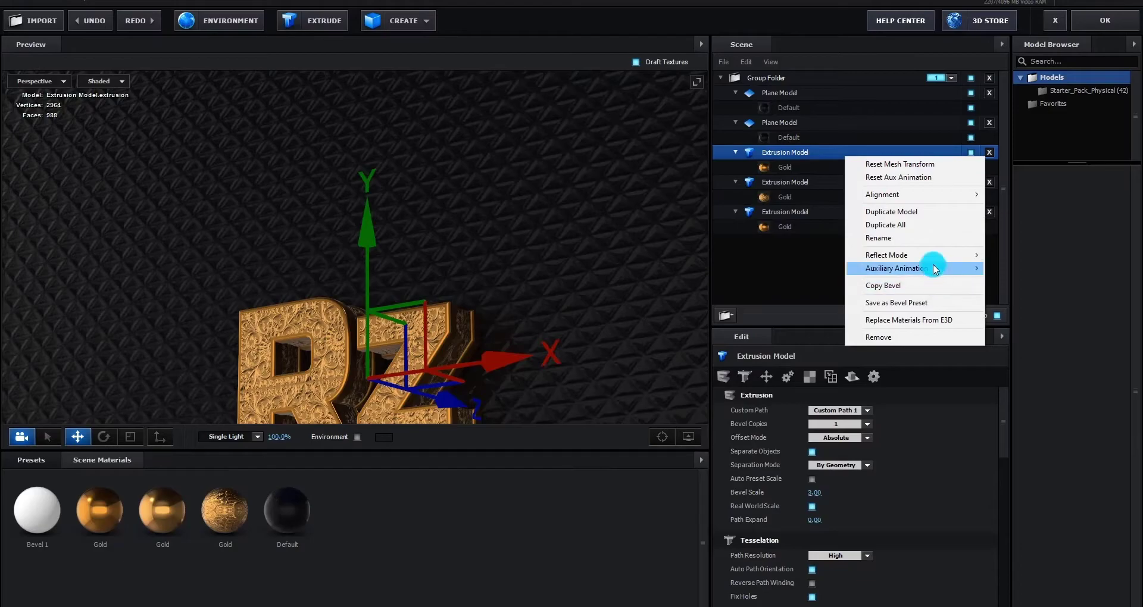
mouse_move(933, 257)
left_click(1013, 287)
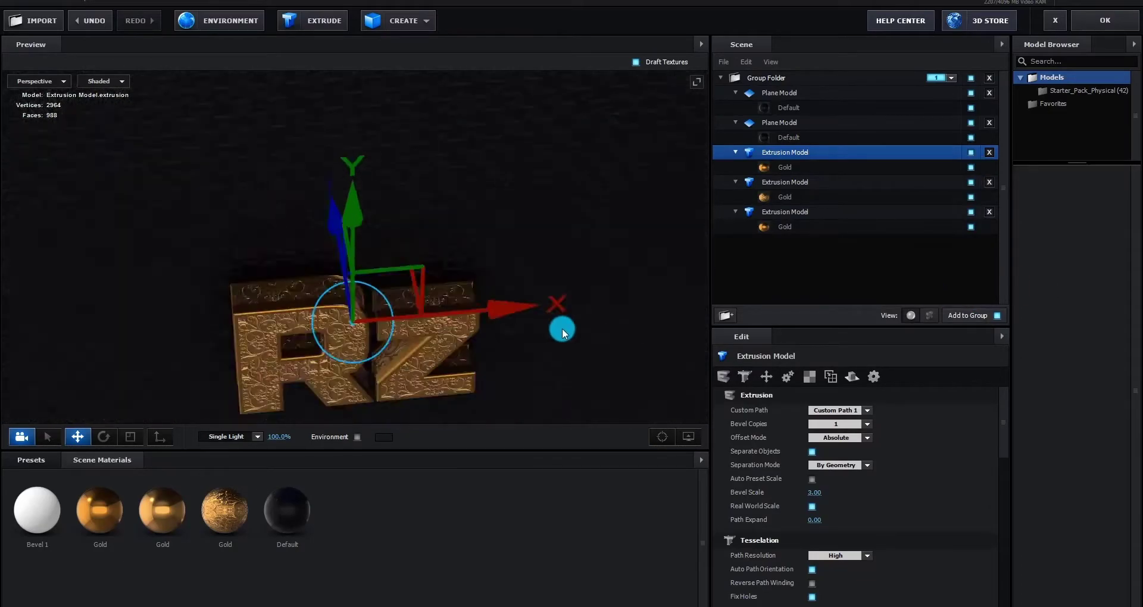
- Collapse the second plane model and the three extrusion models in the scene list to hide their materials
left_click_drag(562, 328, 629, 280)
left_click(735, 182)
left_click(735, 152)
left_click(735, 182)
left_click(735, 122)
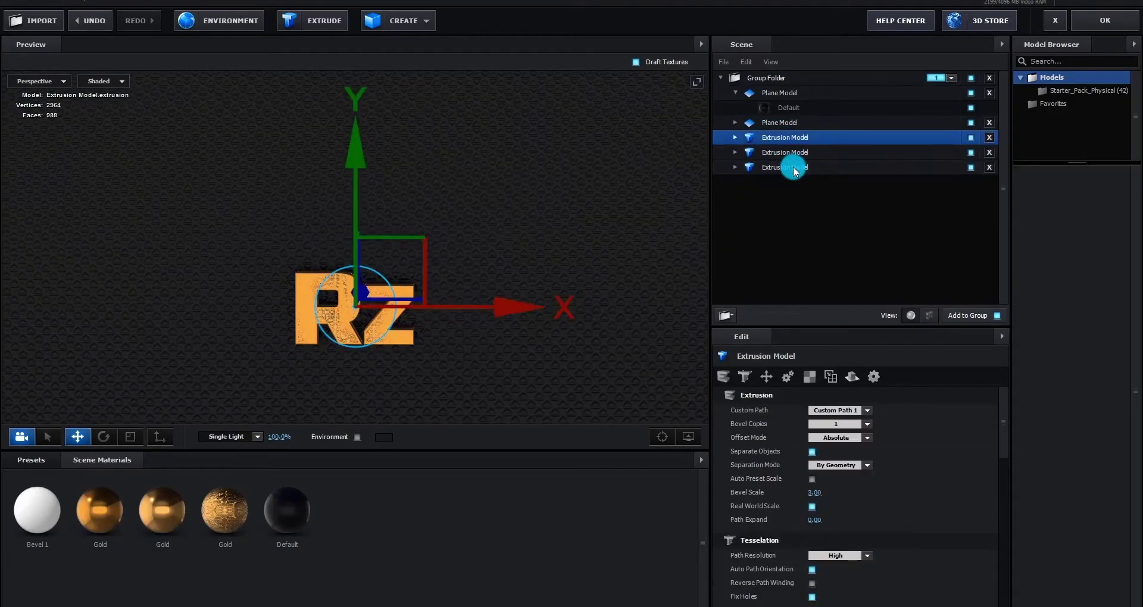
- Scale up the three extrusion models together in the scene
left_click(796, 167, "shift")
left_click_drag(537, 309, 556, 309)
key("ctrl+z")
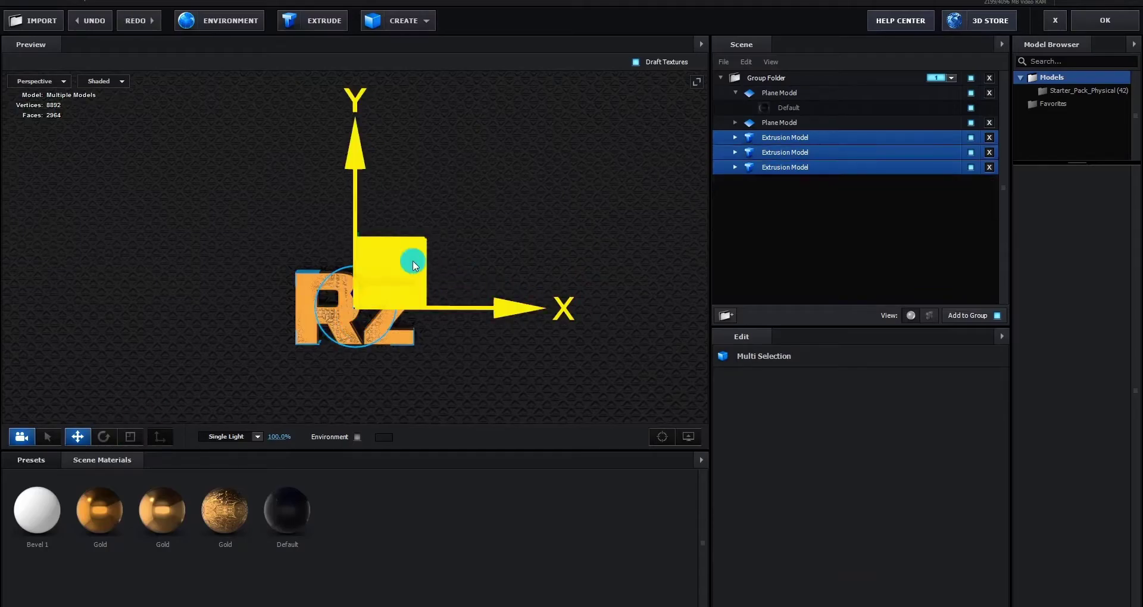
left_click(129, 437)
left_click_drag(356, 238, 360, 173)
scroll(484, 316, "up", 2)
scroll(283, 332, "up", 2)
- Move the three extrusion models together along the Z axis, adjusting how far they stand in front of the background plane
left_click(77, 436)
left_click_drag(227, 360, 234, 359)
left_click_drag(288, 285, 214, 351)
left_click(792, 167)
left_click(791, 139)
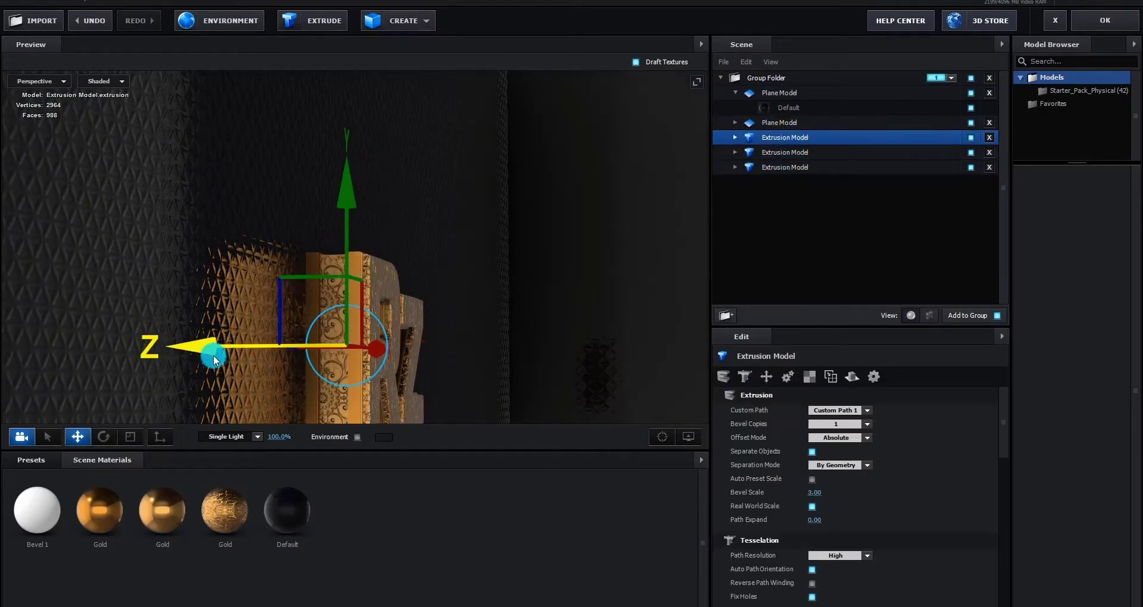
left_click_drag(505, 333, 530, 267)
left_click(791, 167, "shift")
left_click_drag(259, 335, 234, 333)
left_click_drag(528, 266, 472, 295)
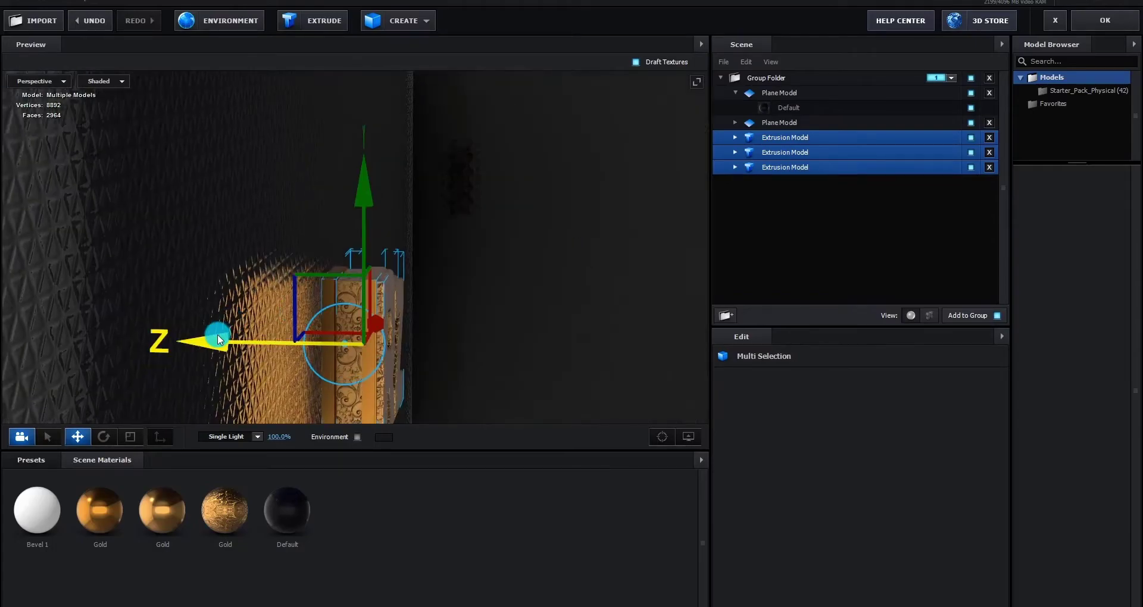
left_click_drag(218, 335, 212, 334)
left_click_drag(472, 296, 834, 258)
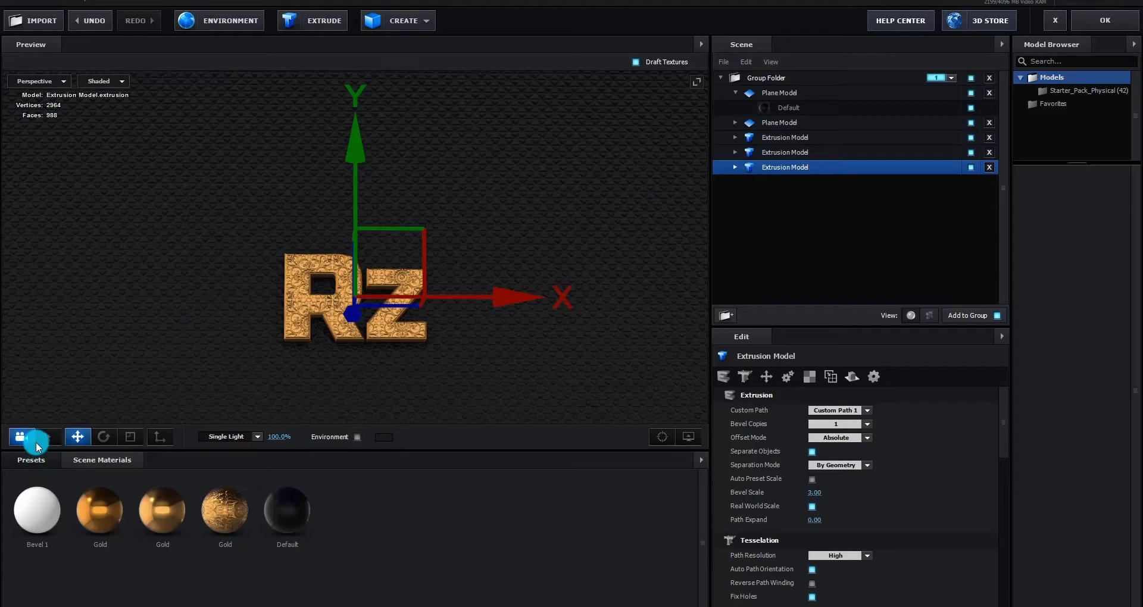
- Apply the Basic_2K_02 environment preset from the Basic_2K set to the scene
left_click(33, 461)
left_click(48, 493)
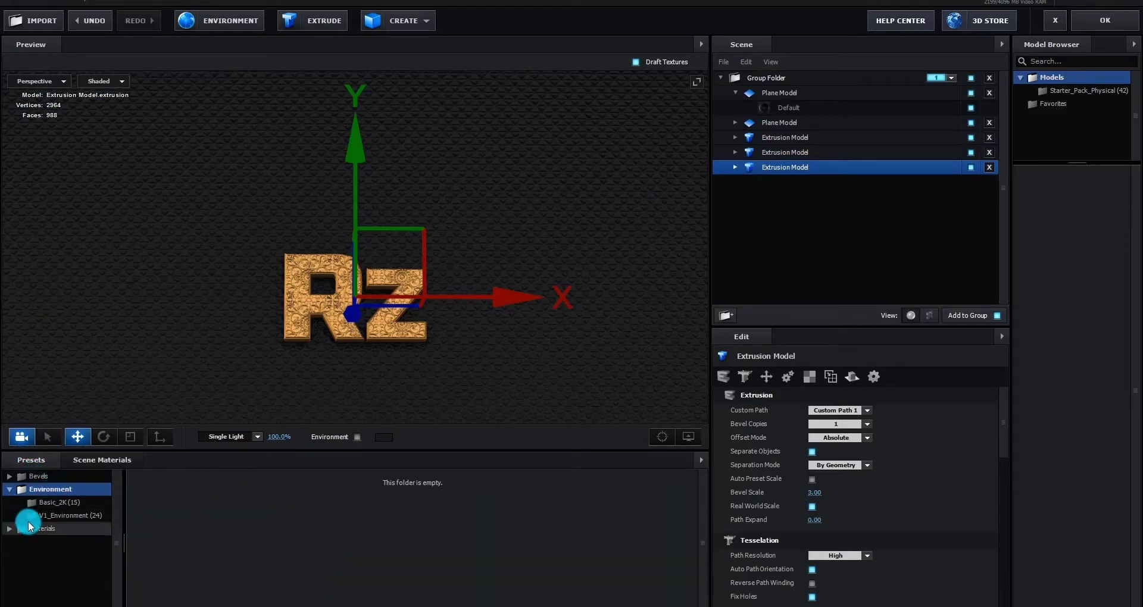
left_click(51, 513)
left_click(55, 503)
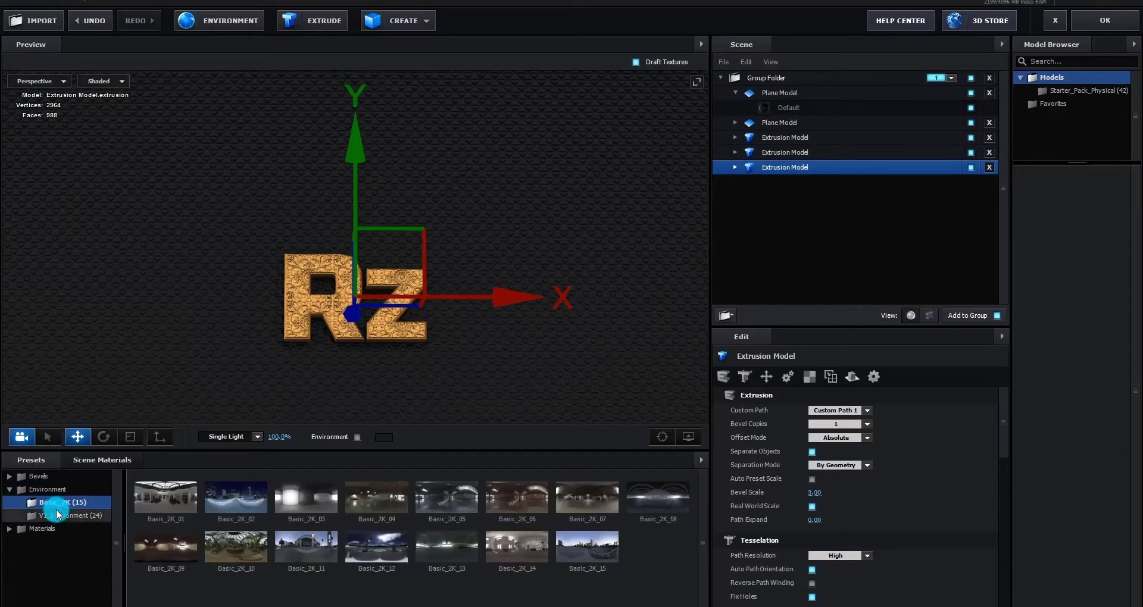
left_click(237, 506)
left_click_drag(311, 357, 288, 401)
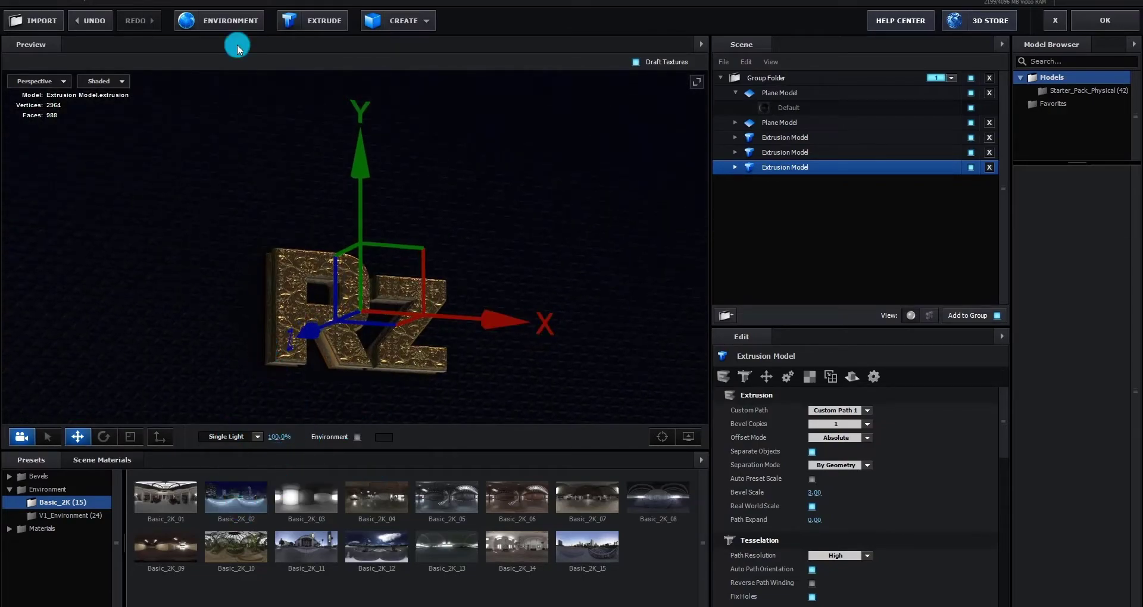
- Set the environment texture's brightness to 15.0% and its saturation to -100.0%
left_click(224, 27)
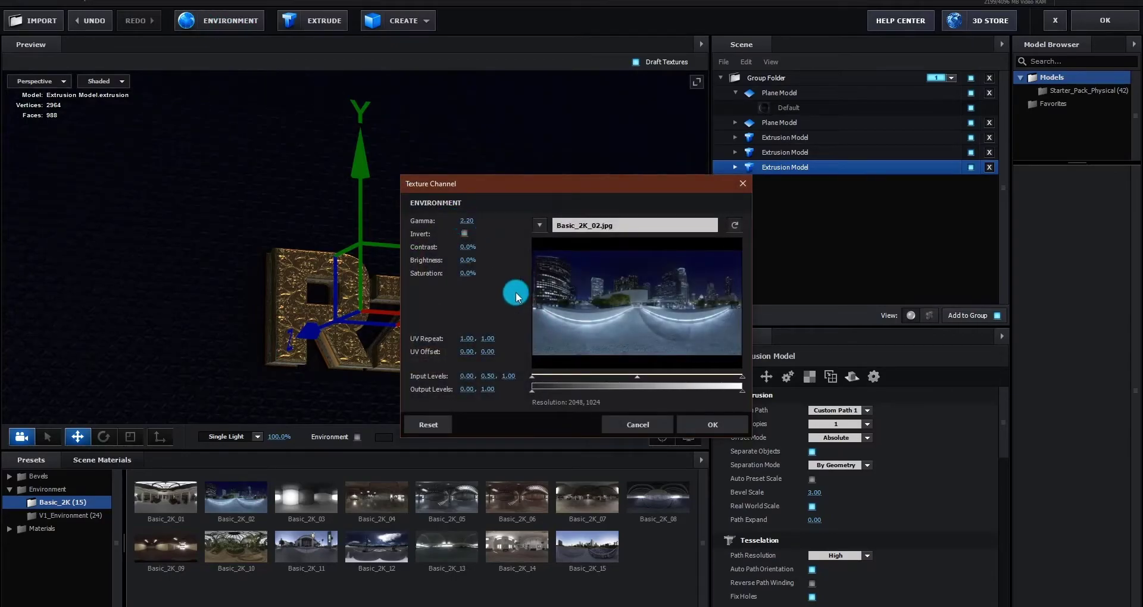
left_click_drag(512, 191, 647, 186)
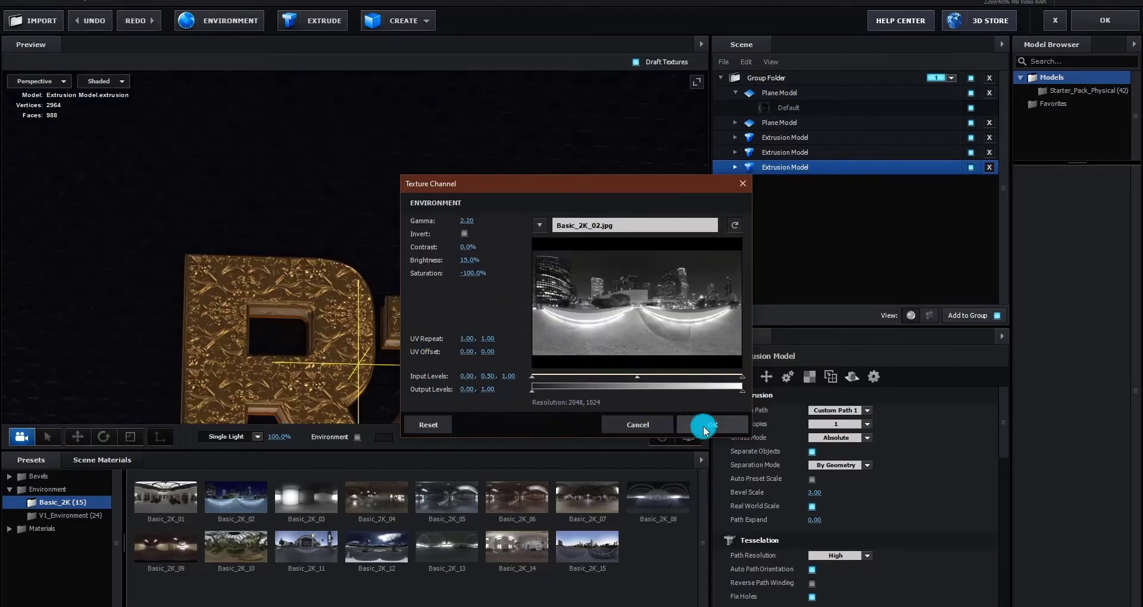
left_click(704, 428)
left_click_drag(473, 260, 645, 345)
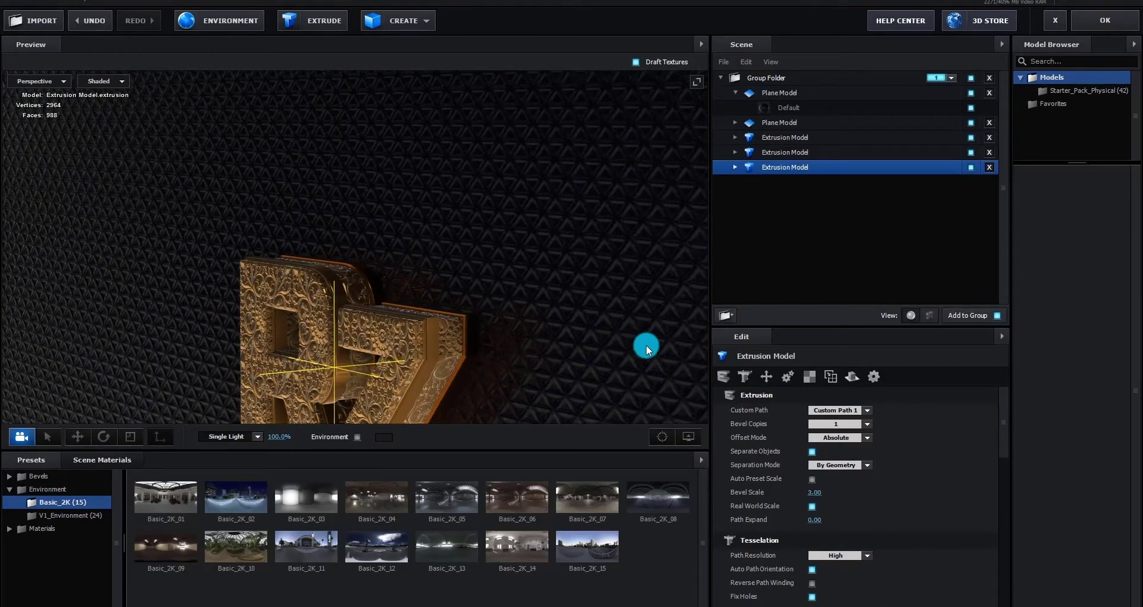
- Examine the reflectivity and Environment Multiplier settings of the Gold material on the second extrusion model
left_click(791, 153)
left_click(735, 152)
left_click(769, 169)
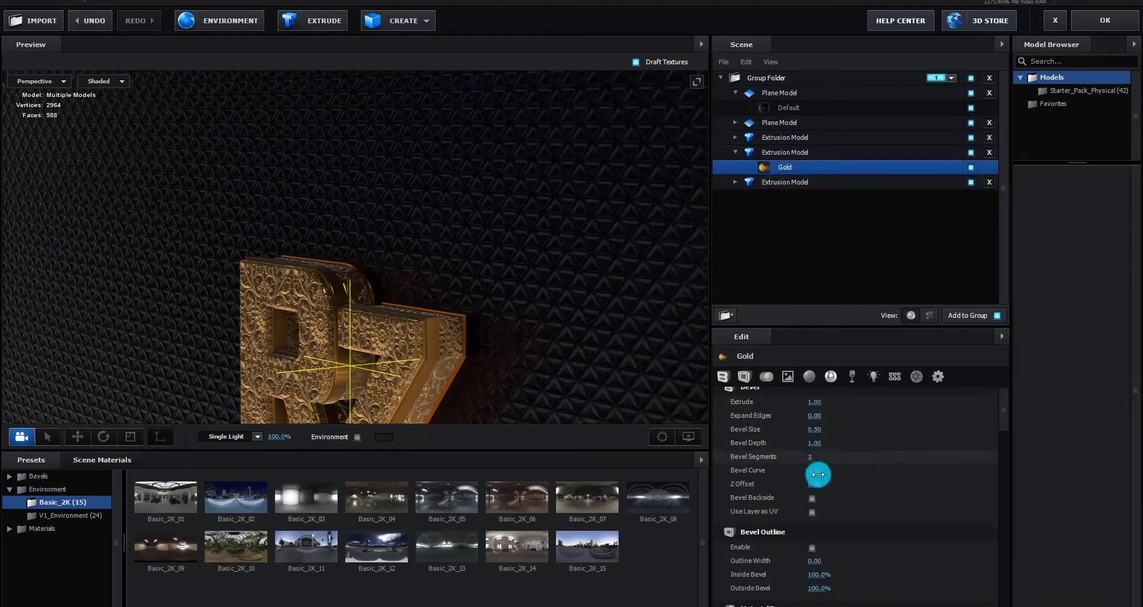
scroll(831, 498, "down", 10)
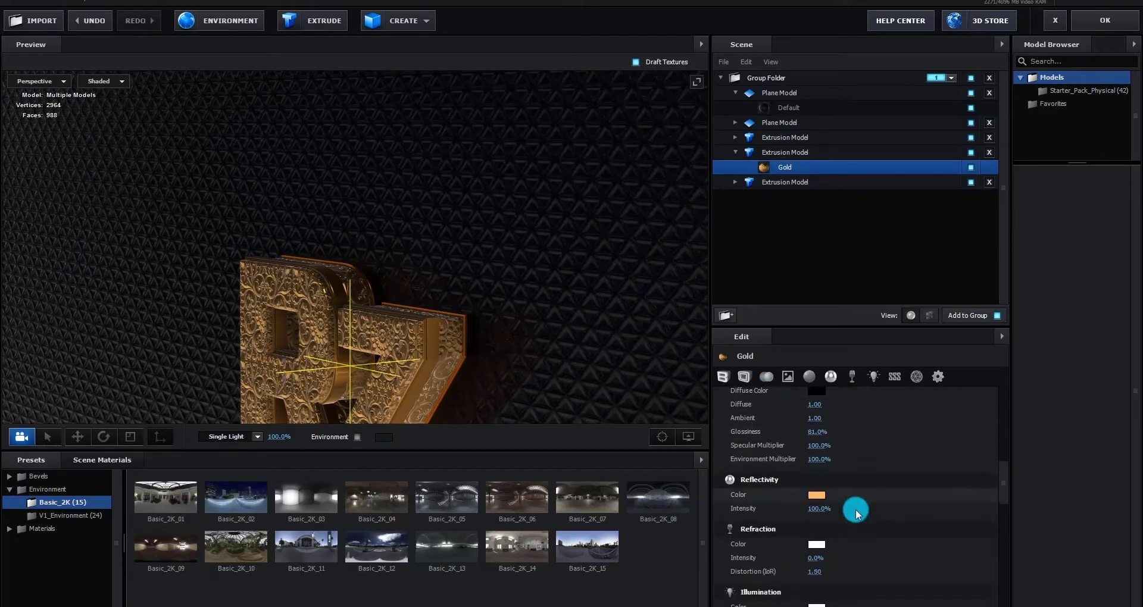
scroll(838, 487, "down", 5)
scroll(837, 481, "up", 2)
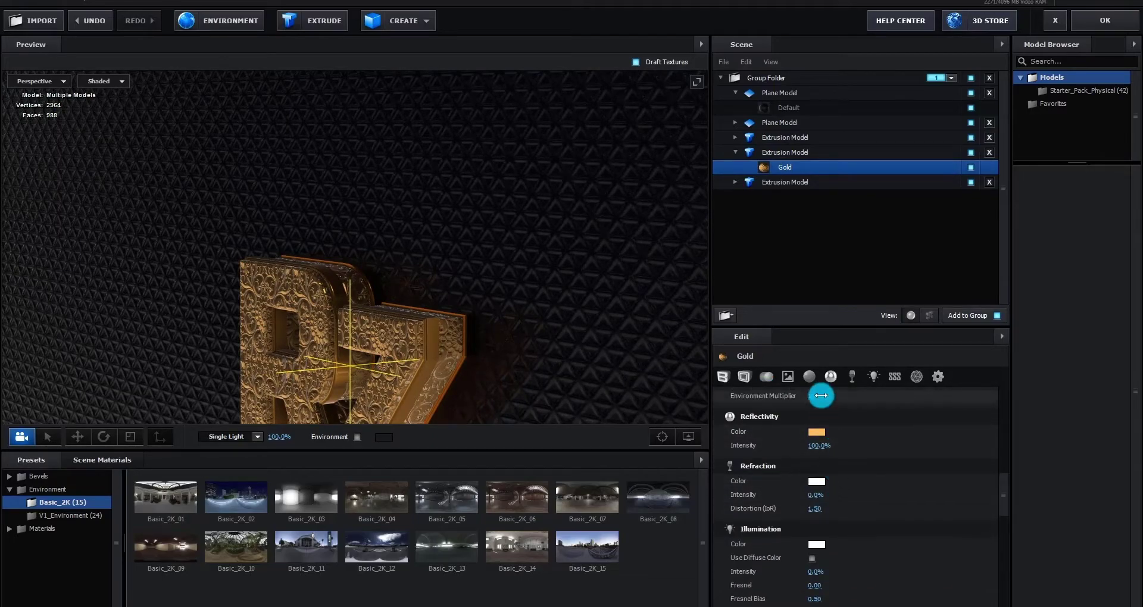
scroll(820, 396, "up", 1)
left_click(814, 439)
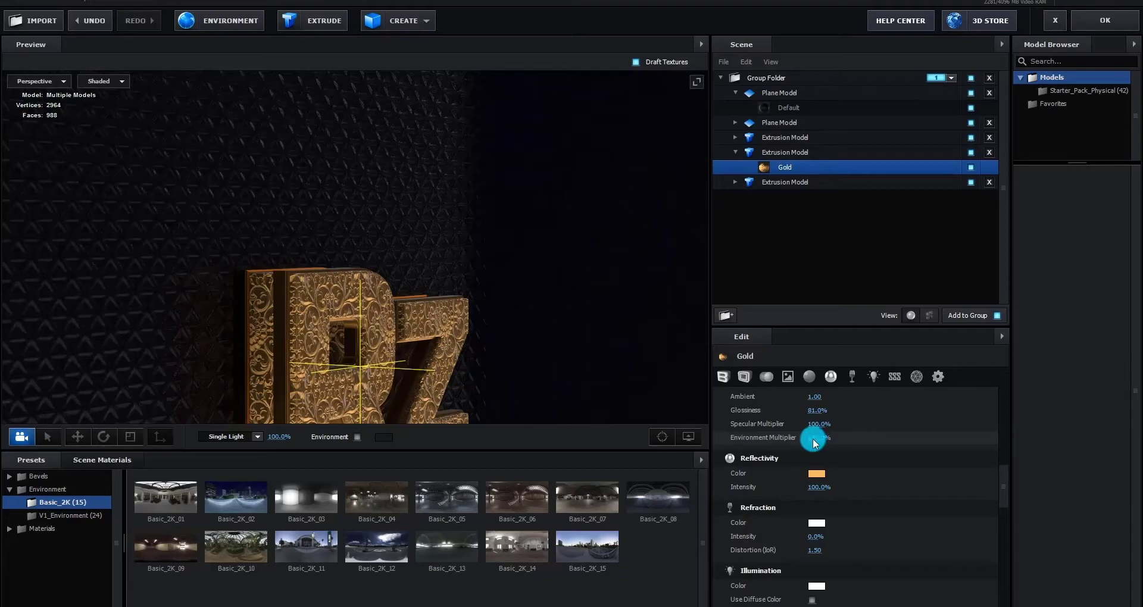
left_click_drag(522, 366, 459, 389)
left_click(772, 179)
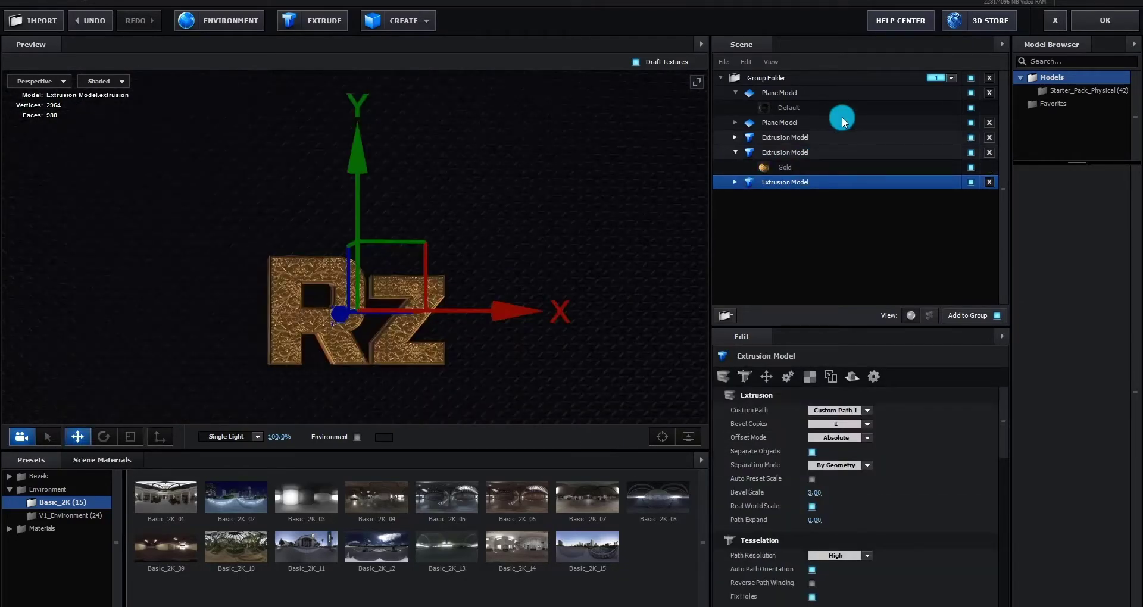
- Accept the scene setup and add a 50mm two-node camera to the Animation composition
left_click(1101, 23)
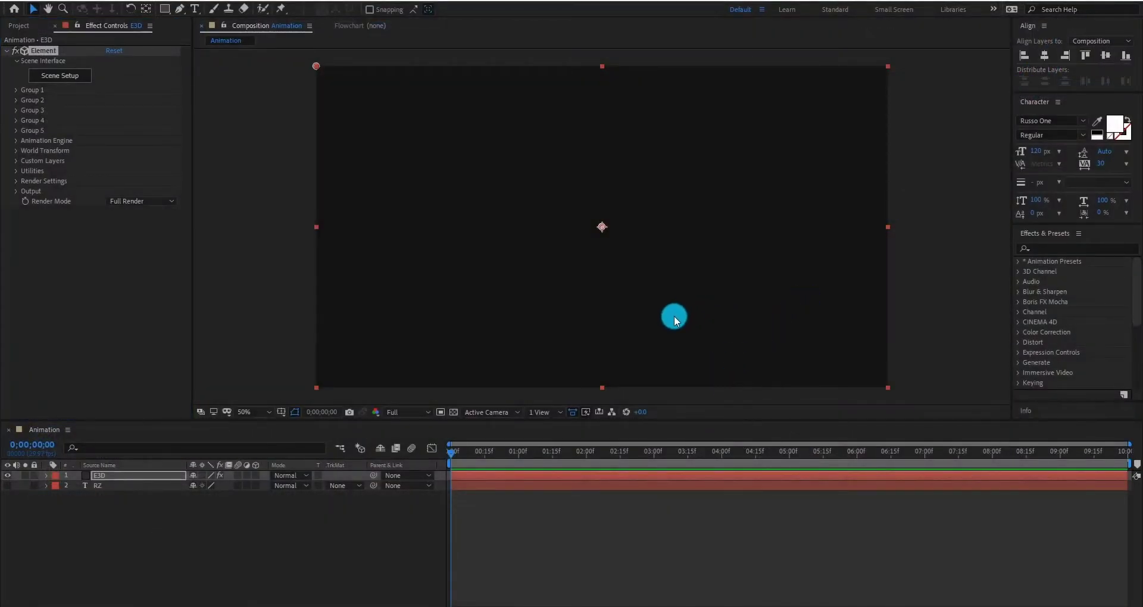
left_click(602, 555)
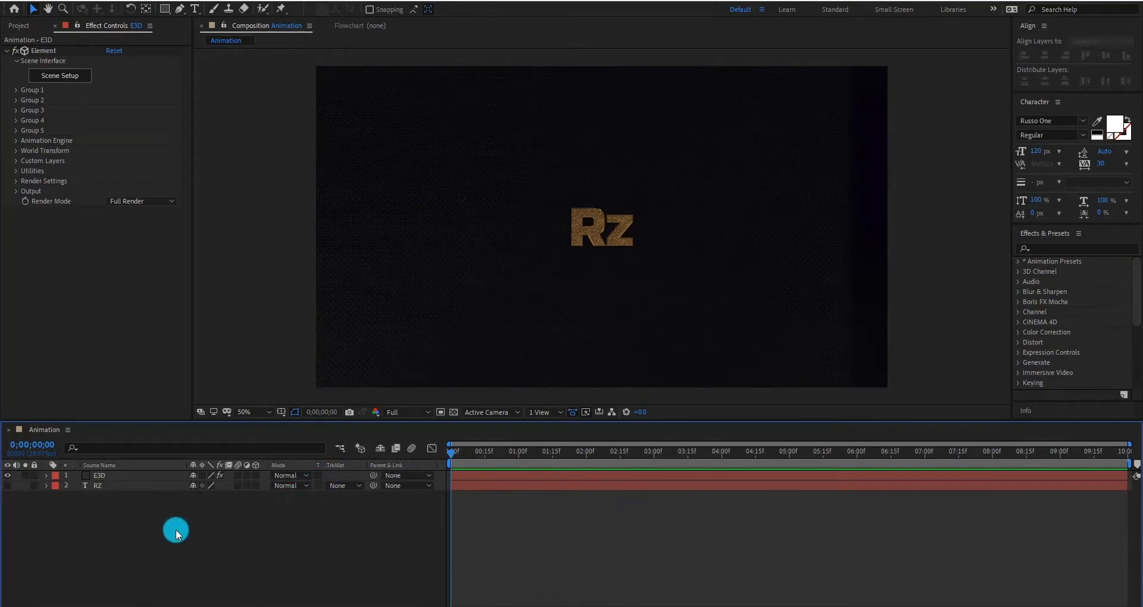
right_click(195, 527)
mouse_move(263, 398)
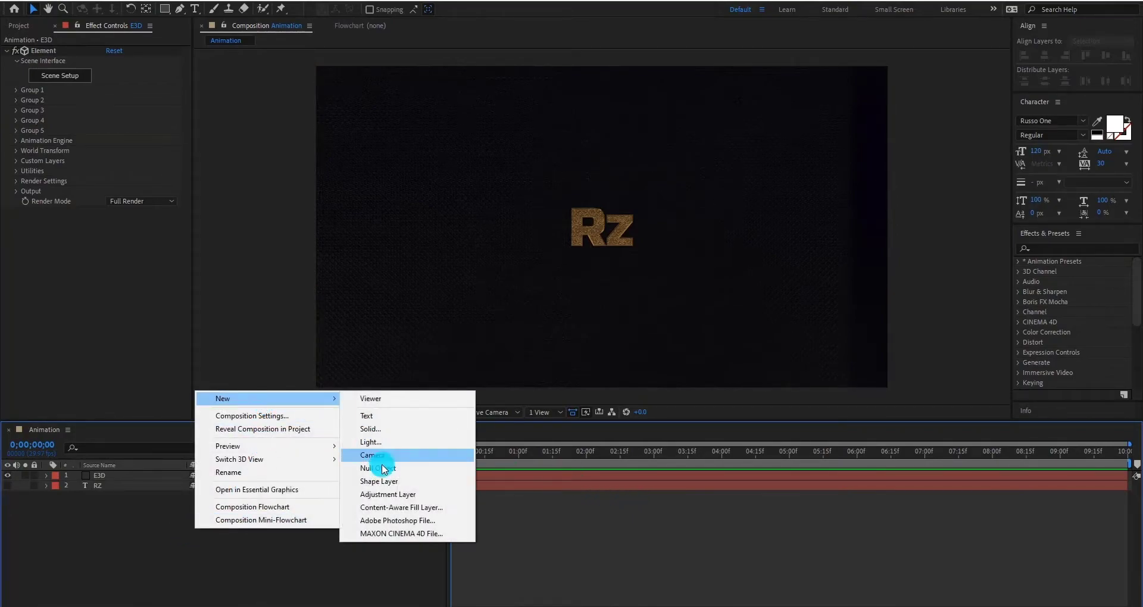
left_click(393, 455)
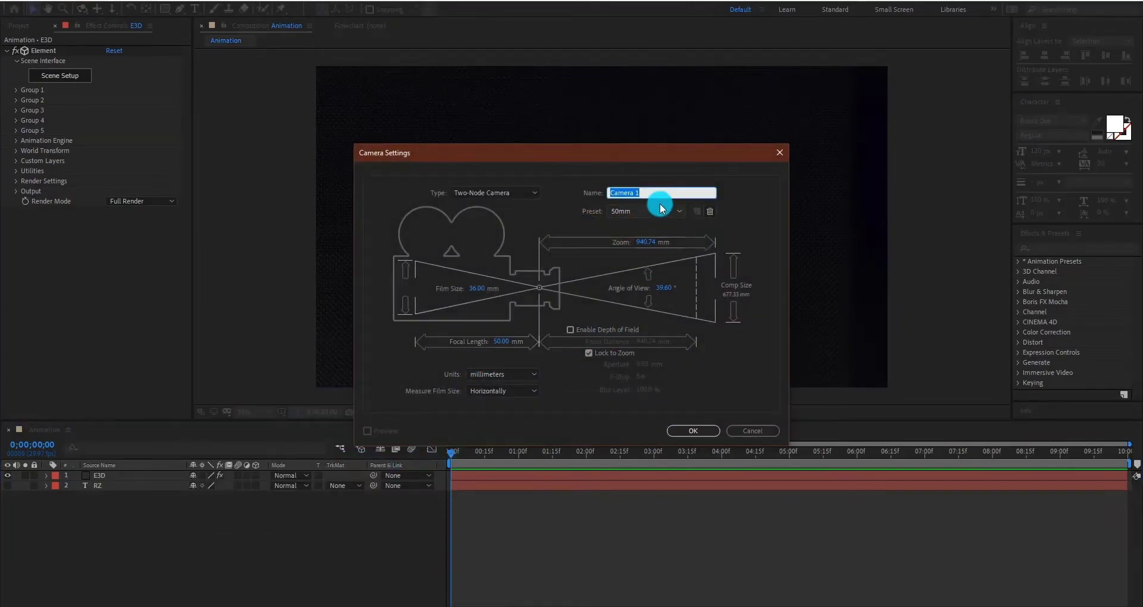
left_click(689, 429)
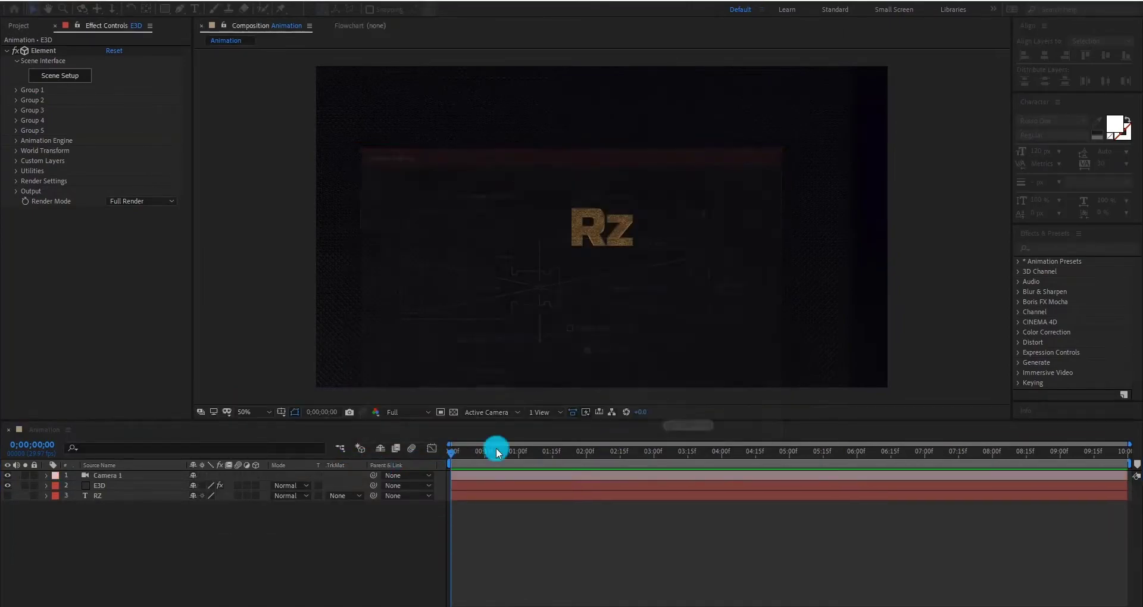
- Dolly and orbit the camera so the Rz letters fill the frame at an angle against the textured wall
key("c")
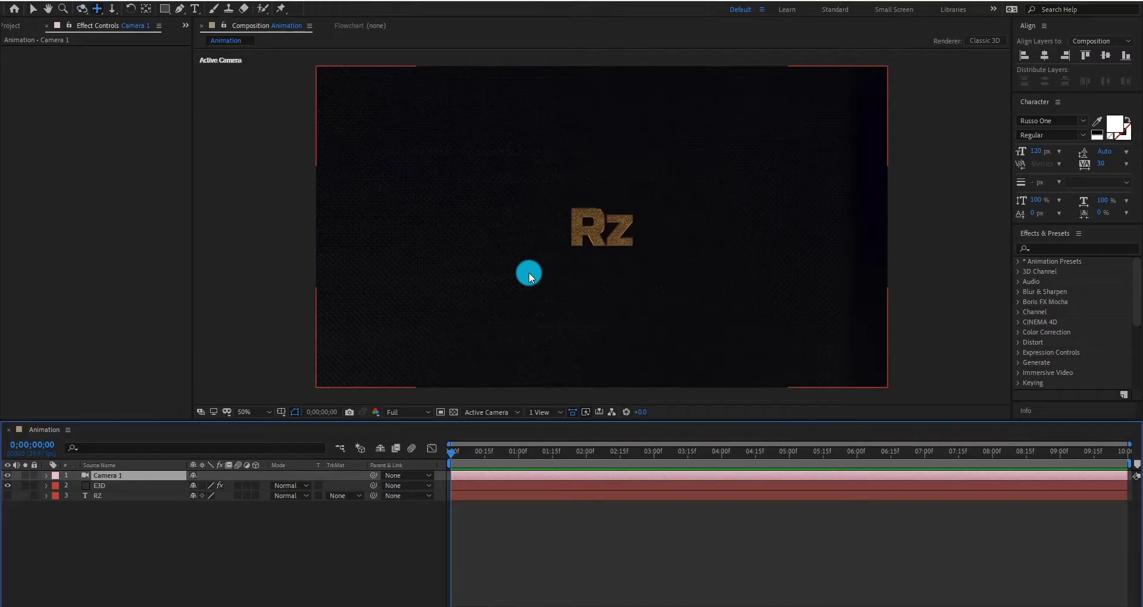
key("c")
left_click_drag(534, 268, 531, 104)
key("c")
left_click_drag(463, 273, 448, 169)
left_click_drag(433, 253, 429, 205)
key("c")
left_click_drag(440, 303, 447, 330)
key("c")
key("c")
- Set Add Lighting to Aqua in the Element render settings of the E3D layer and expand Additional Lighting
left_click(132, 483)
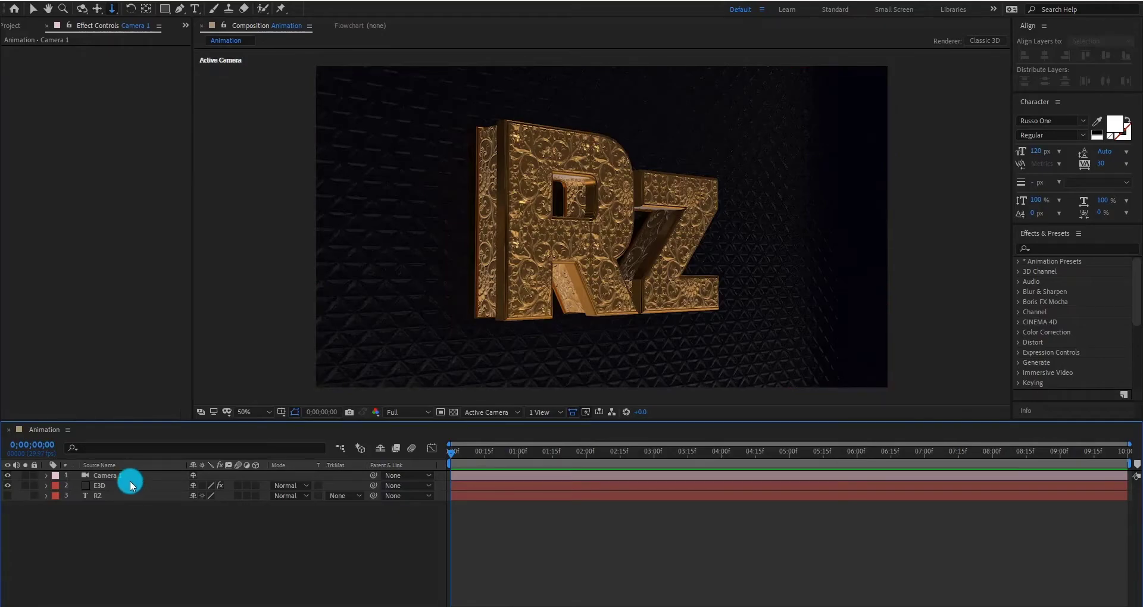
left_click(131, 476)
left_click(131, 483)
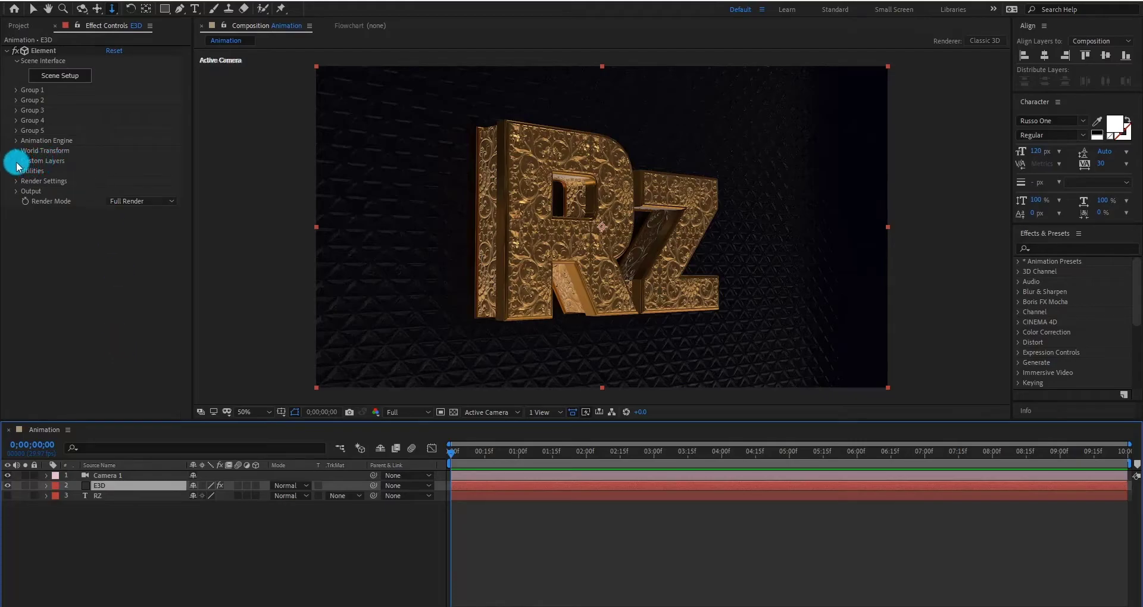
left_click(16, 180)
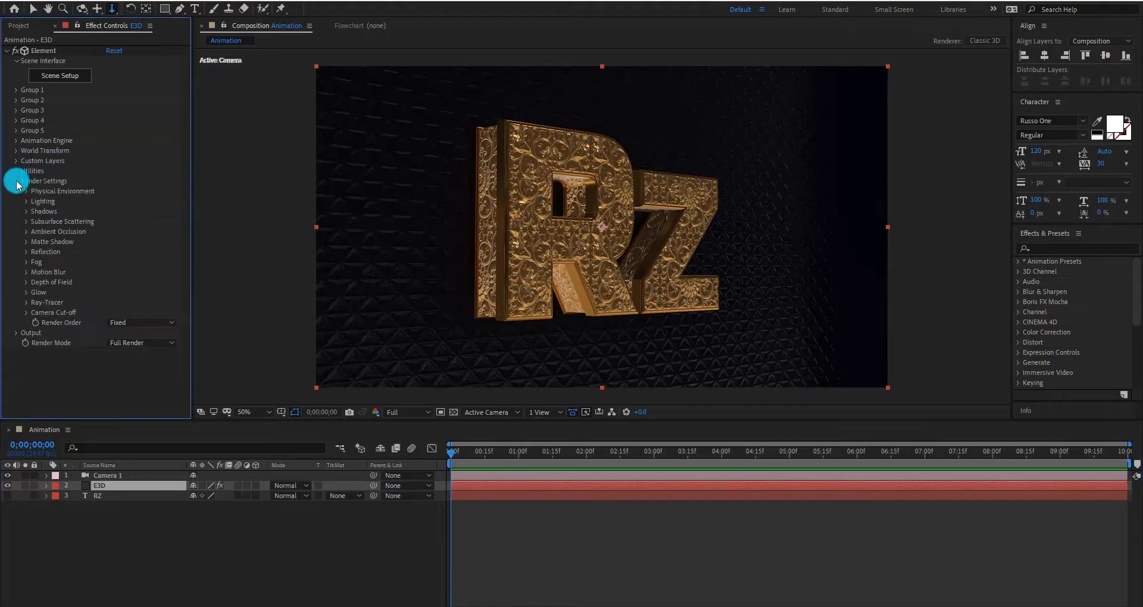
left_click(27, 202)
left_click(148, 231)
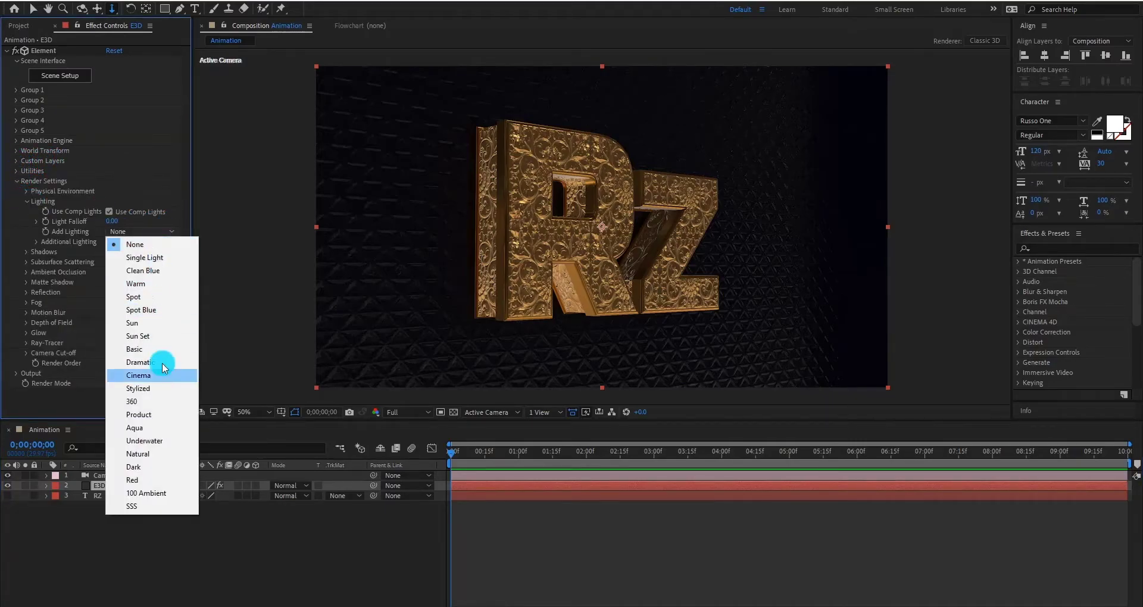
left_click(148, 428)
left_click(37, 242)
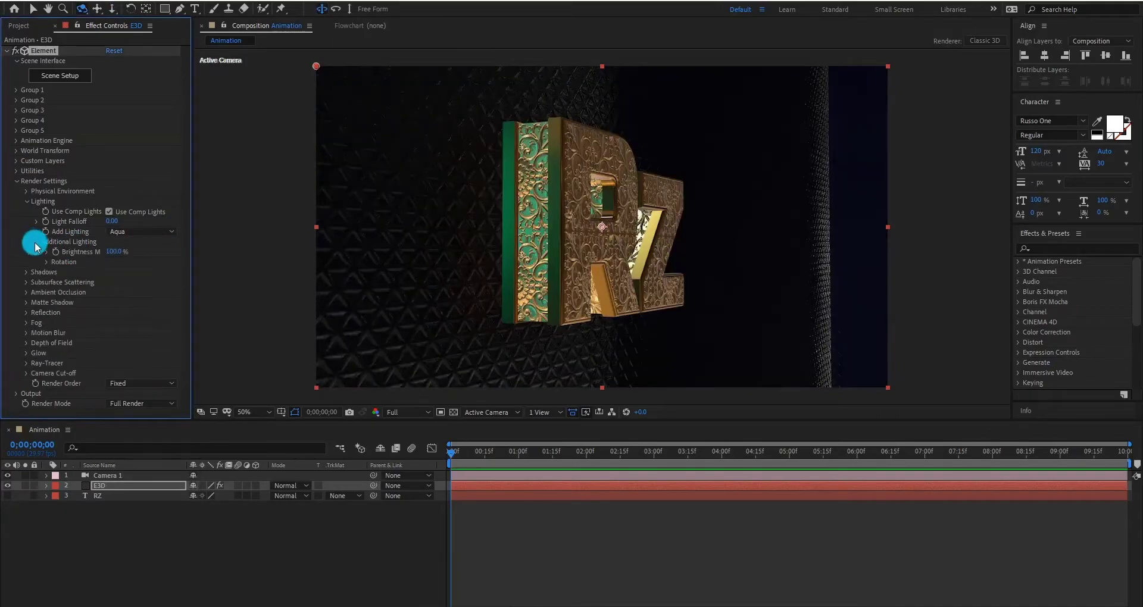
- Enable ambient occlusion in the Element render settings and set the SSAO samples to 16
left_click(28, 293)
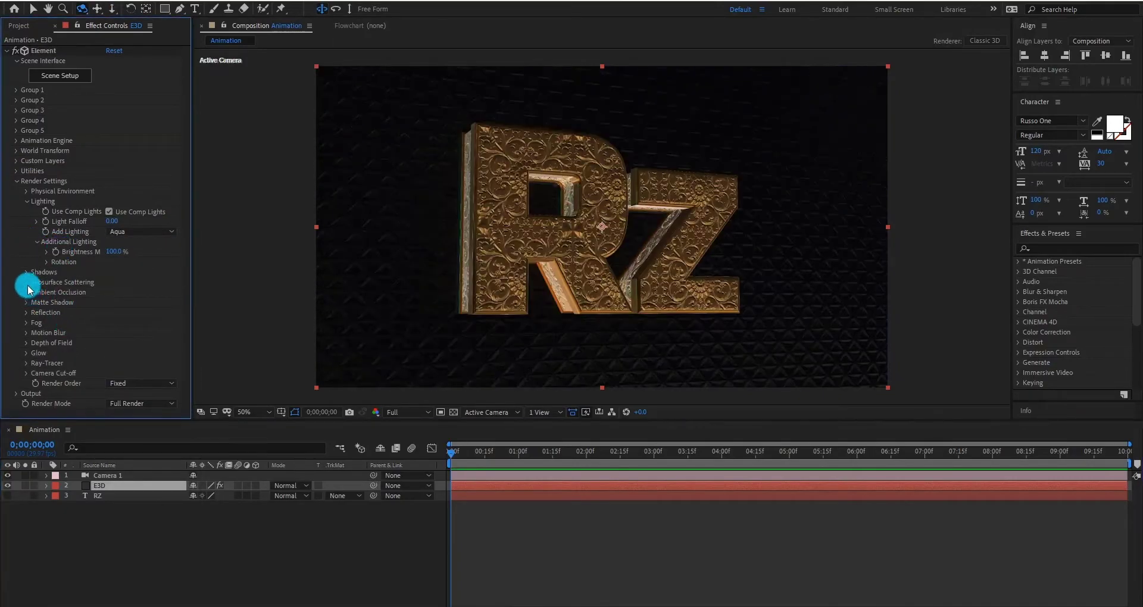
left_click(28, 294)
left_click(26, 292)
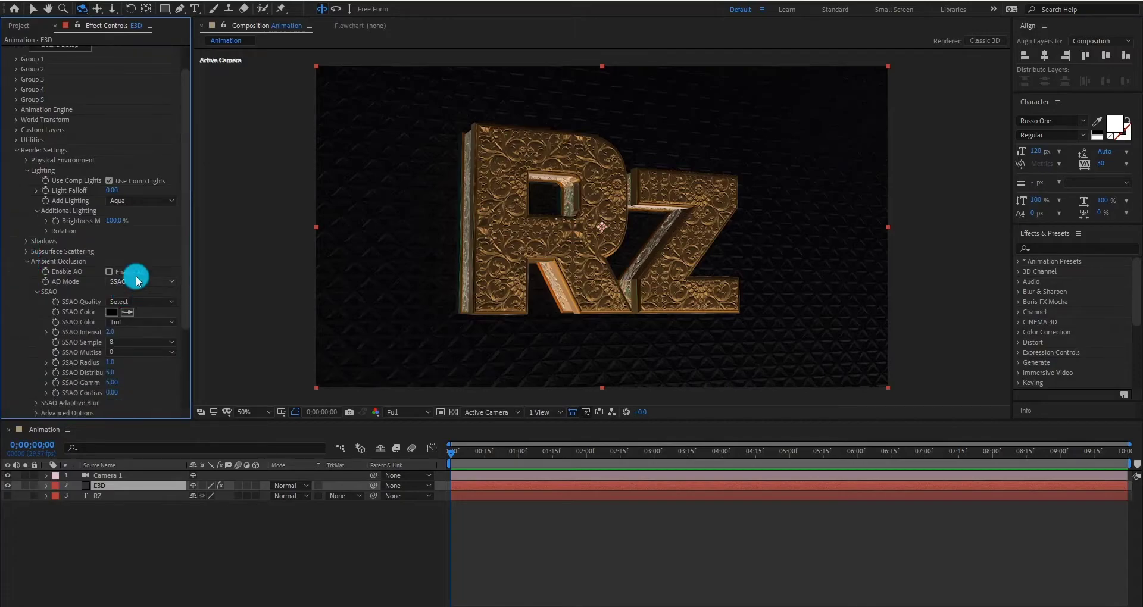
left_click(109, 272)
left_click_drag(466, 289, 473, 295)
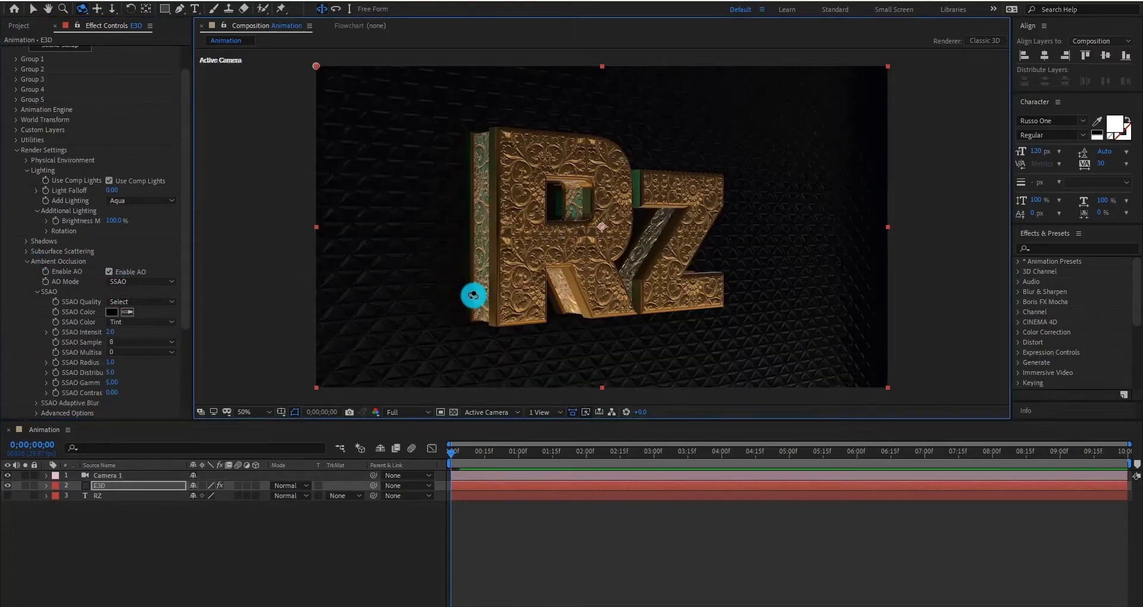
left_click(143, 341)
left_click(146, 370)
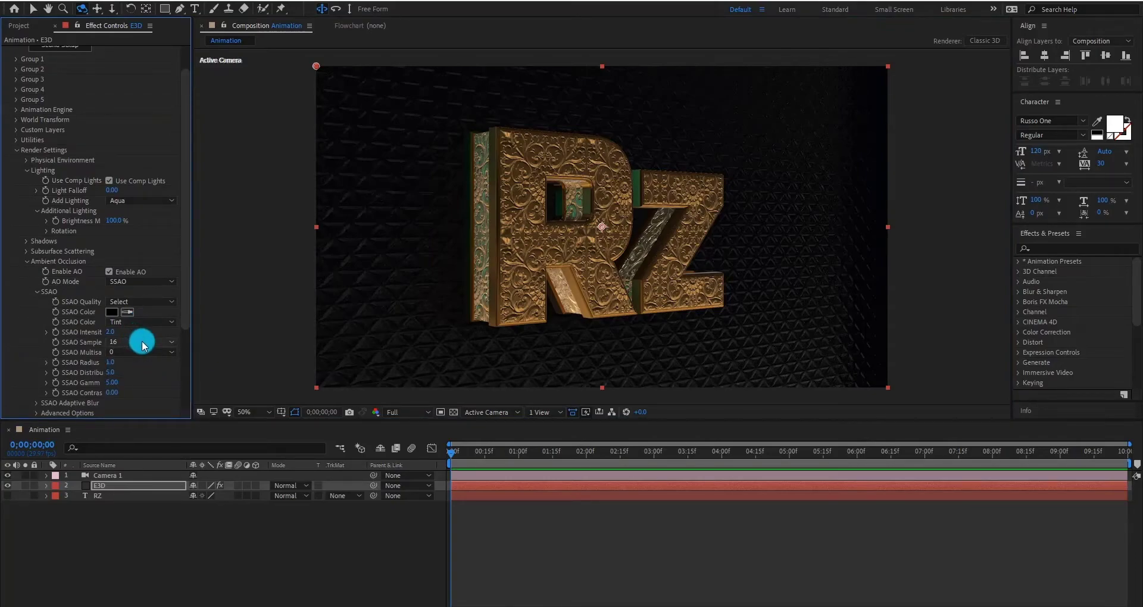
left_click(26, 265)
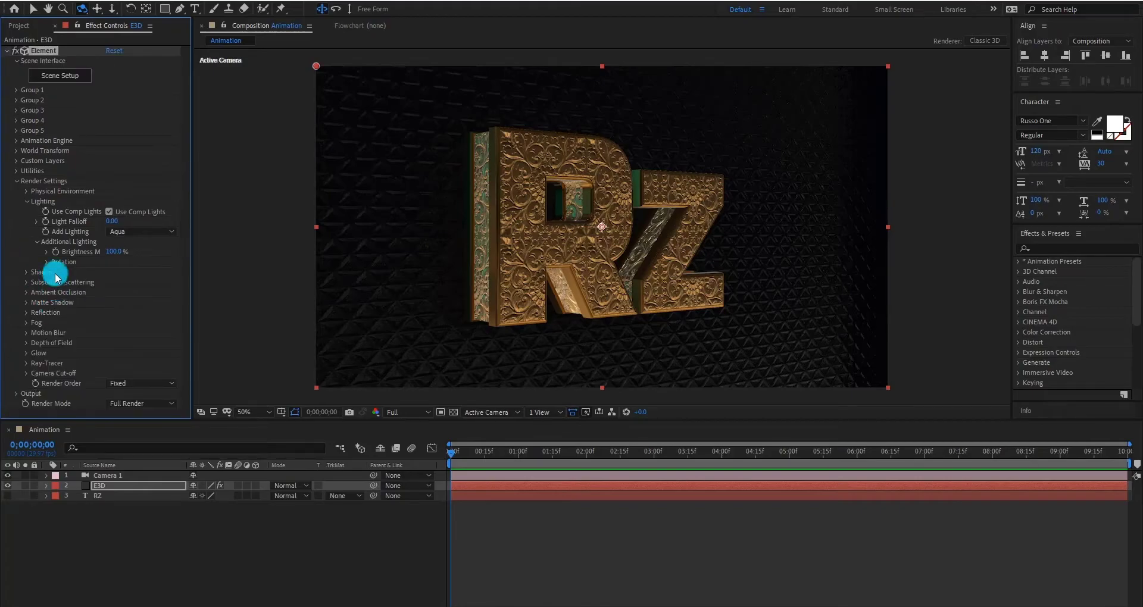
left_click(28, 201)
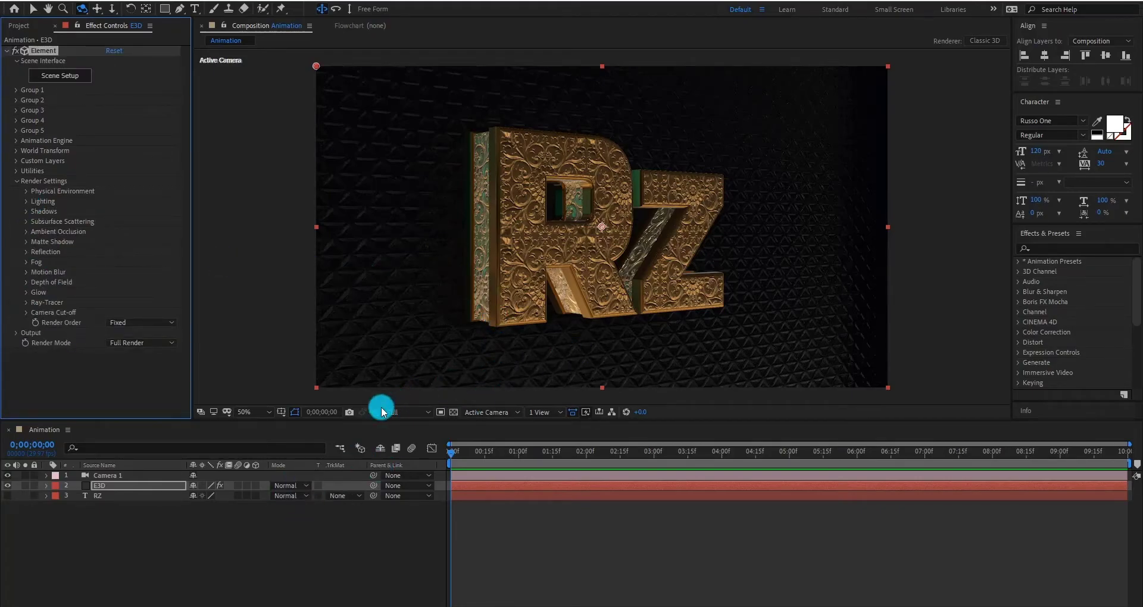
- Add a new adjustment layer at the top of the Animation composition
left_click(150, 493)
left_click(149, 487)
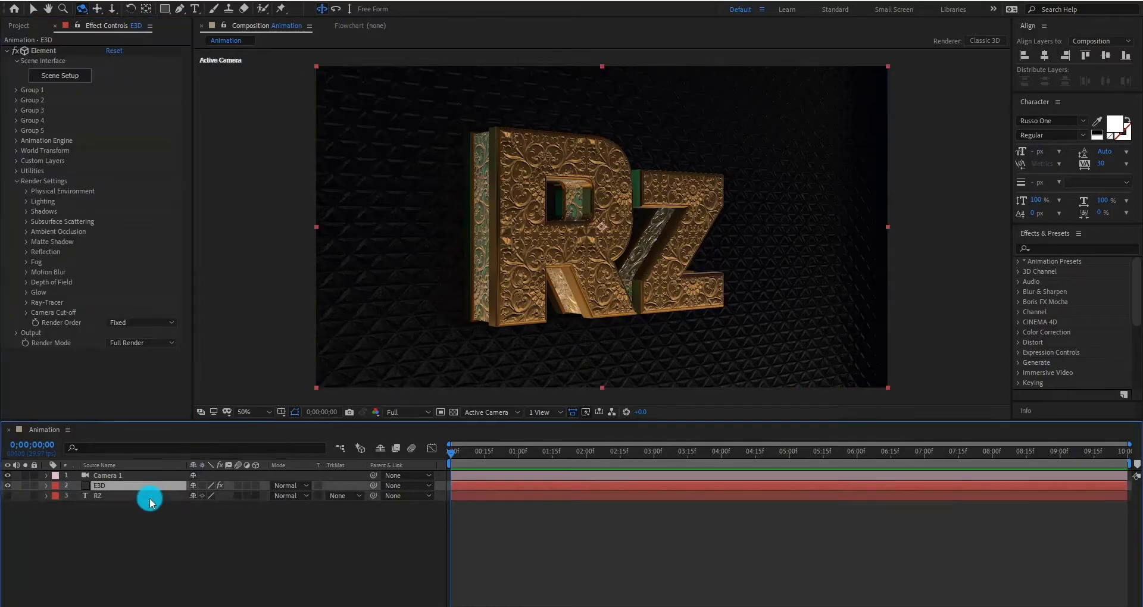
right_click(146, 539)
mouse_move(202, 410)
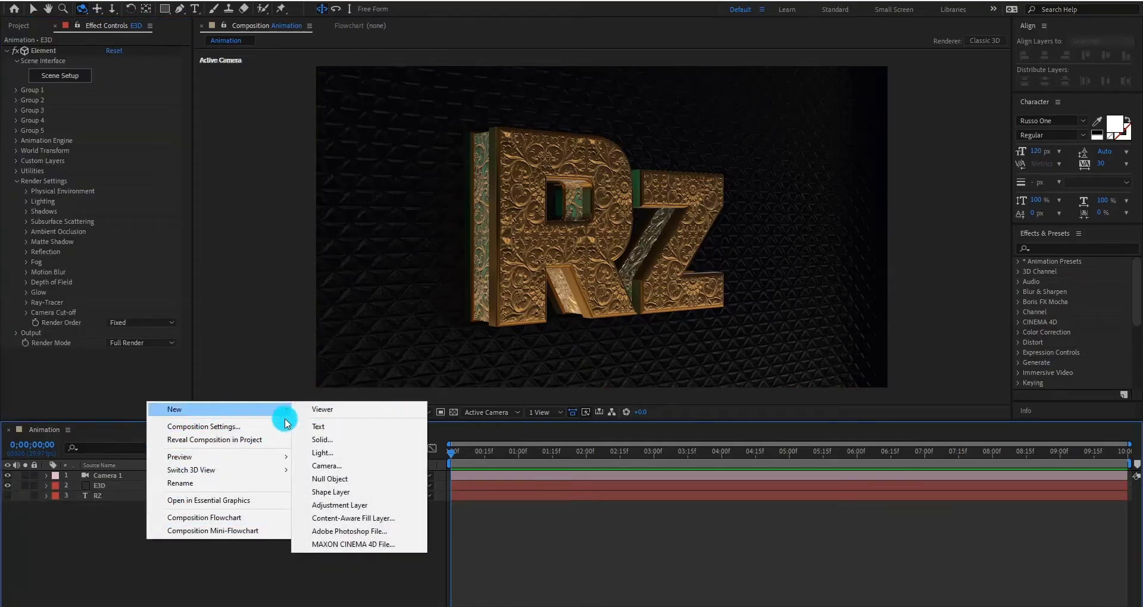
left_click(332, 433)
- Apply the Curves effect to the adjustment layer and raise its RGB curve in the upper midtones to brighten the image
left_click(1023, 249)
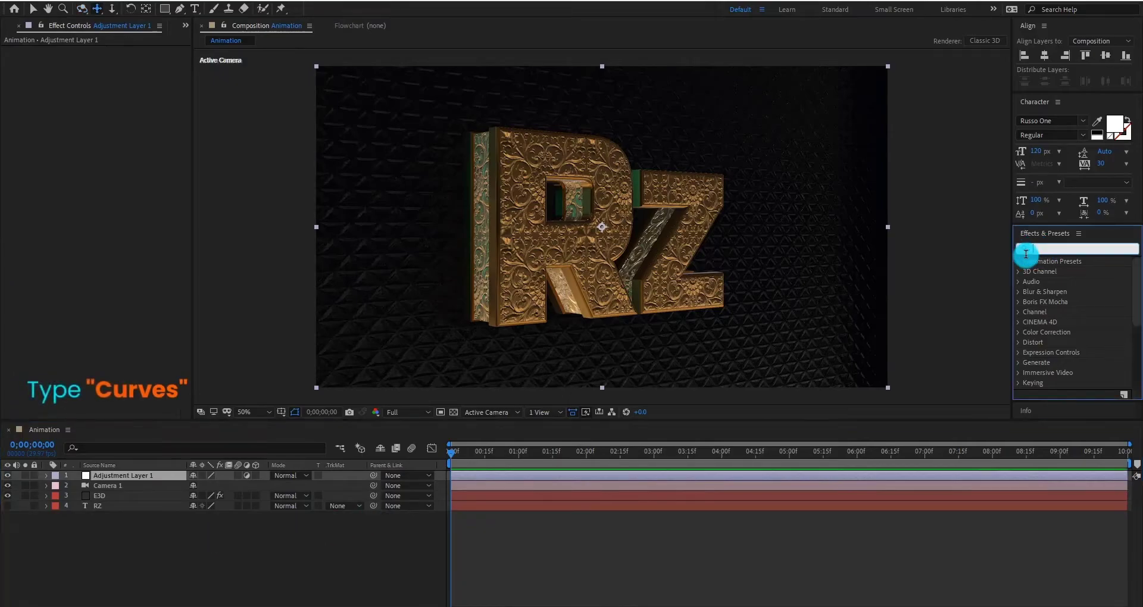
type("curve")
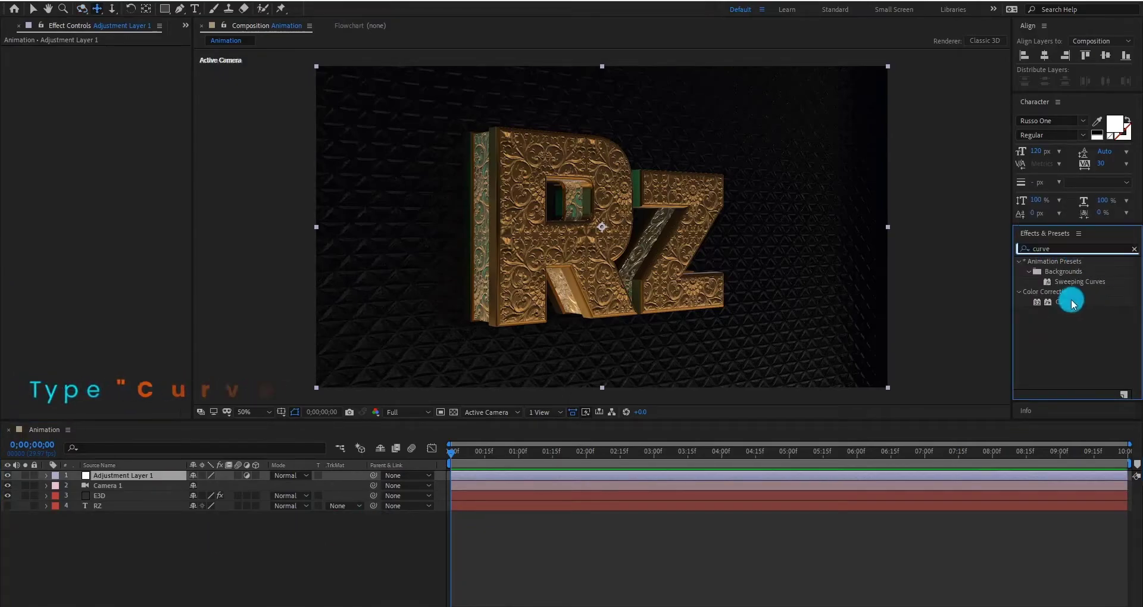
double_click(1063, 301)
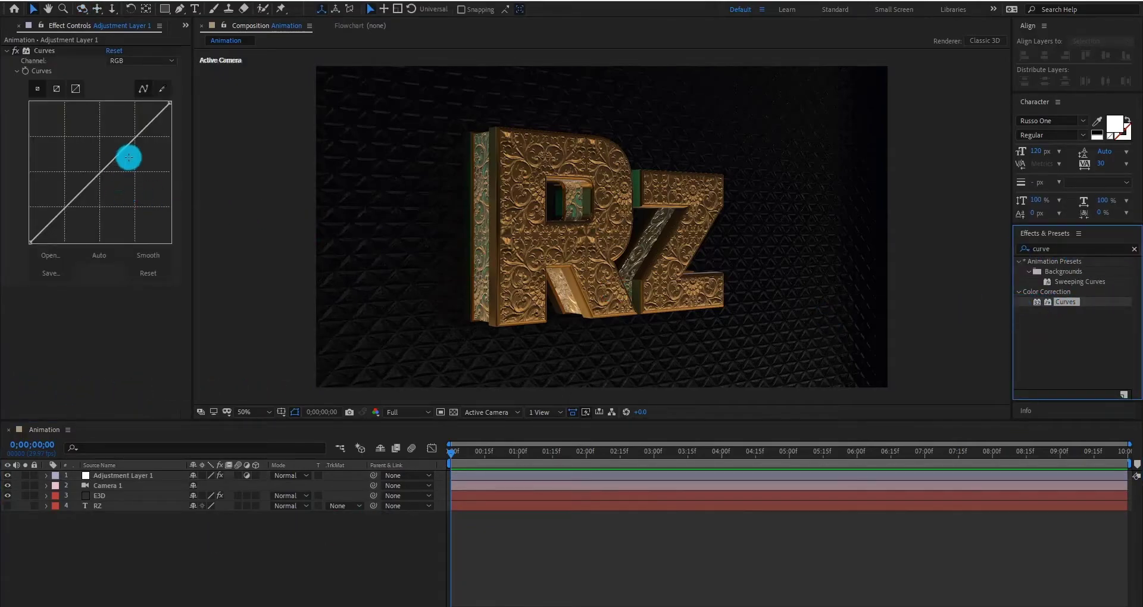
left_click_drag(128, 143, 119, 138)
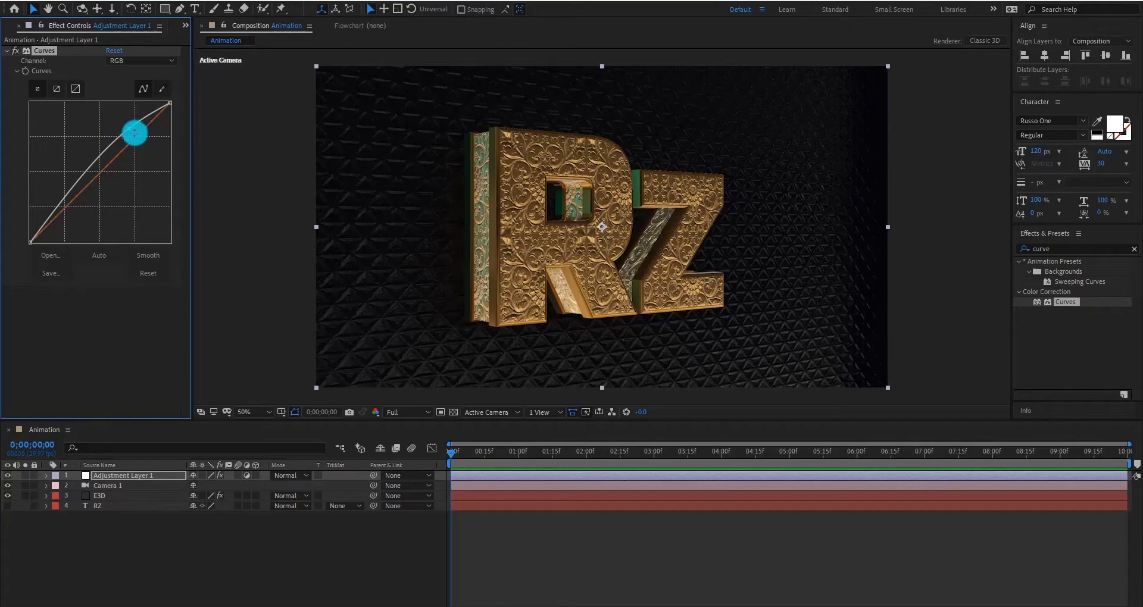
- Apply the Stylize Glow effect to the adjustment layer with a glow radius of 400 and a threshold of 50.2%
left_click(1069, 250)
type("glow")
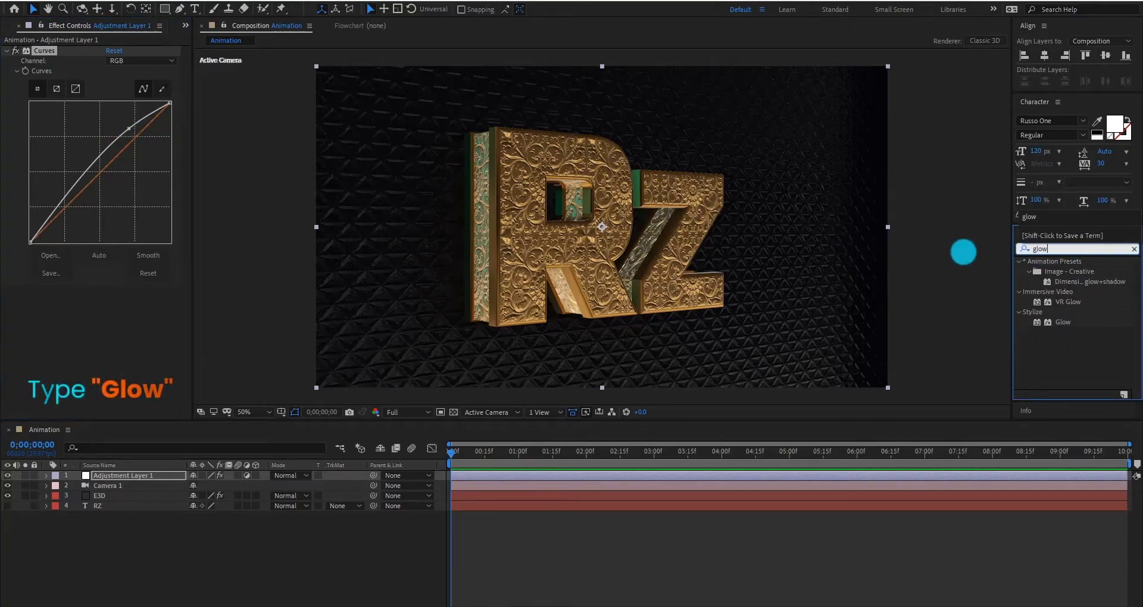
double_click(1062, 322)
left_click_drag(112, 278, 377, 325)
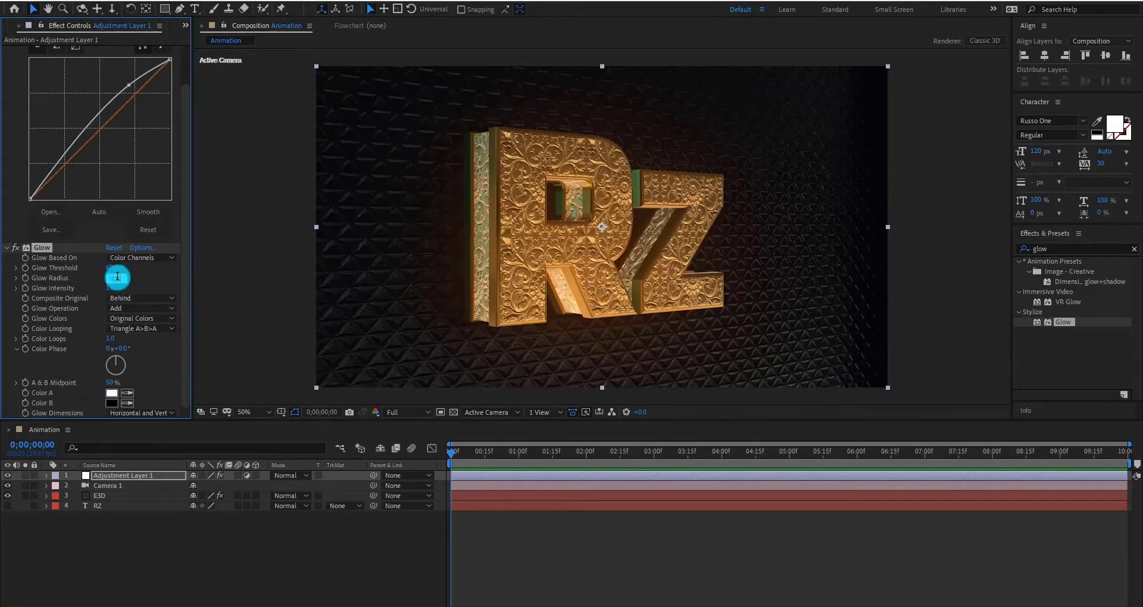
left_click_drag(110, 270, 143, 262)
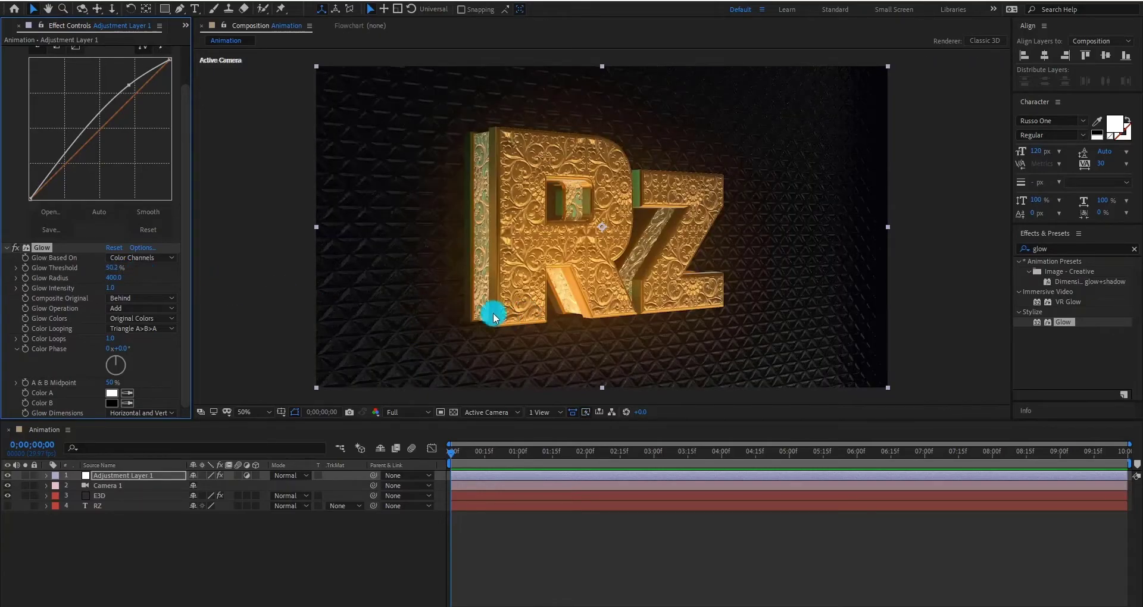
- Orbit the camera to face the Rz letters head-on and dolly back until the logo sits smaller in the frame
key("c")
left_click_drag(597, 316, 570, 315)
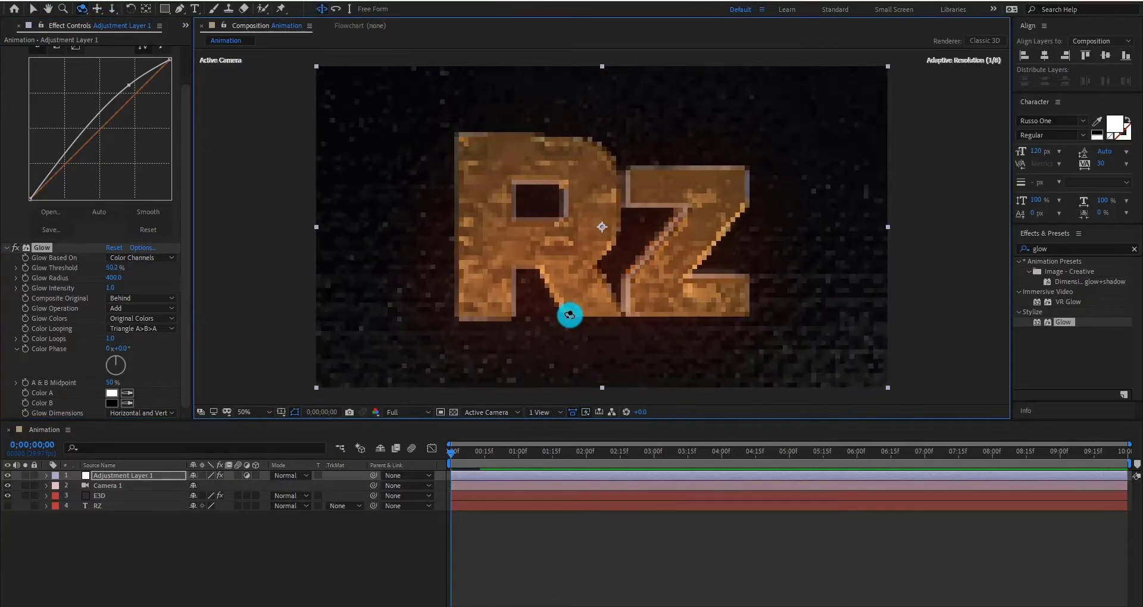
left_click_drag(631, 342, 617, 511)
key("c")
key("c")
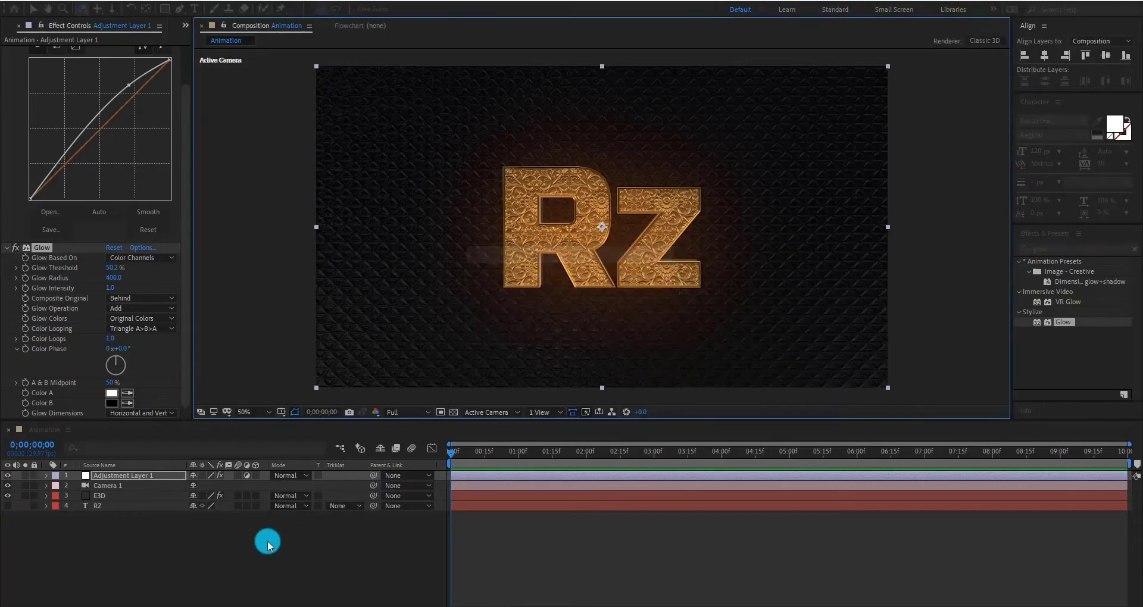
- Create a spot light with colour FFBA43, 90% intensity, a 90° cone angle, 20% cone feather and no cast shadows
right_click(143, 573)
mouse_move(180, 441)
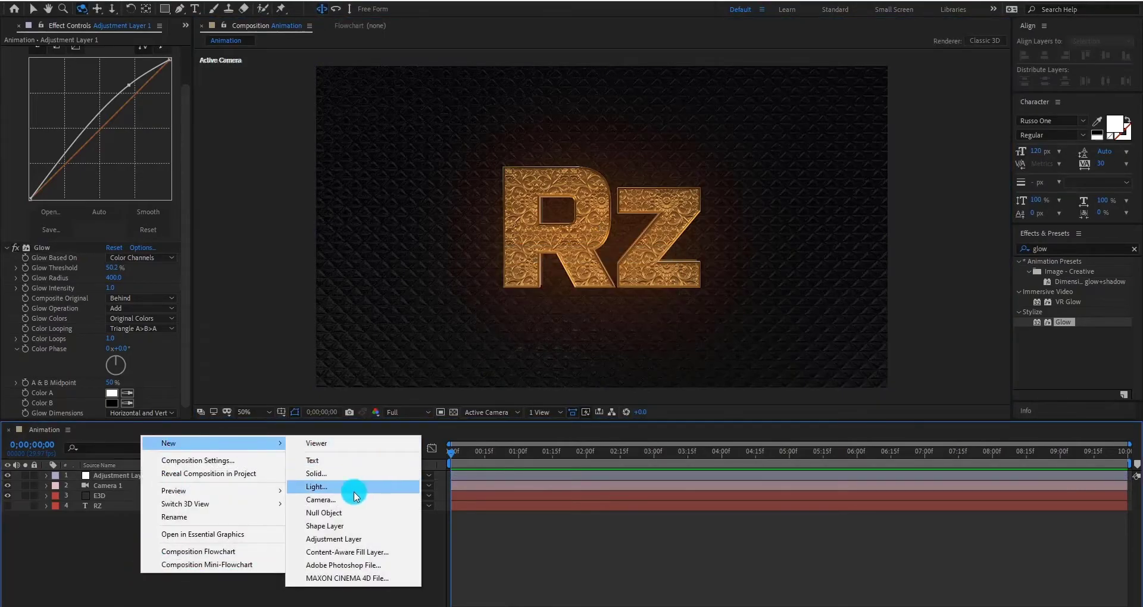
left_click(353, 483)
left_click(193, 197)
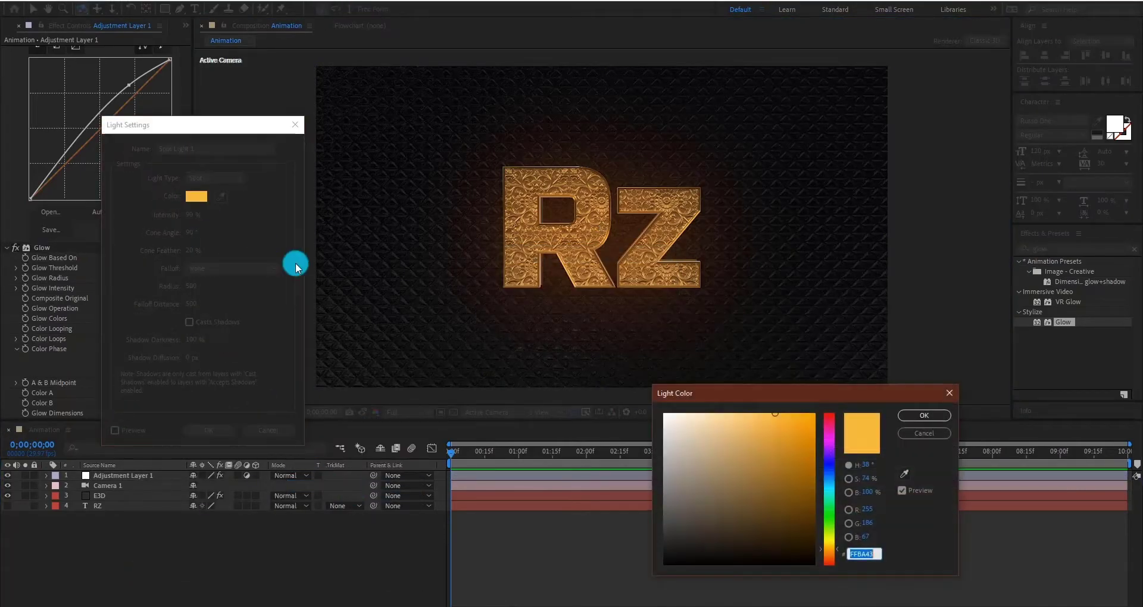
left_click(934, 415)
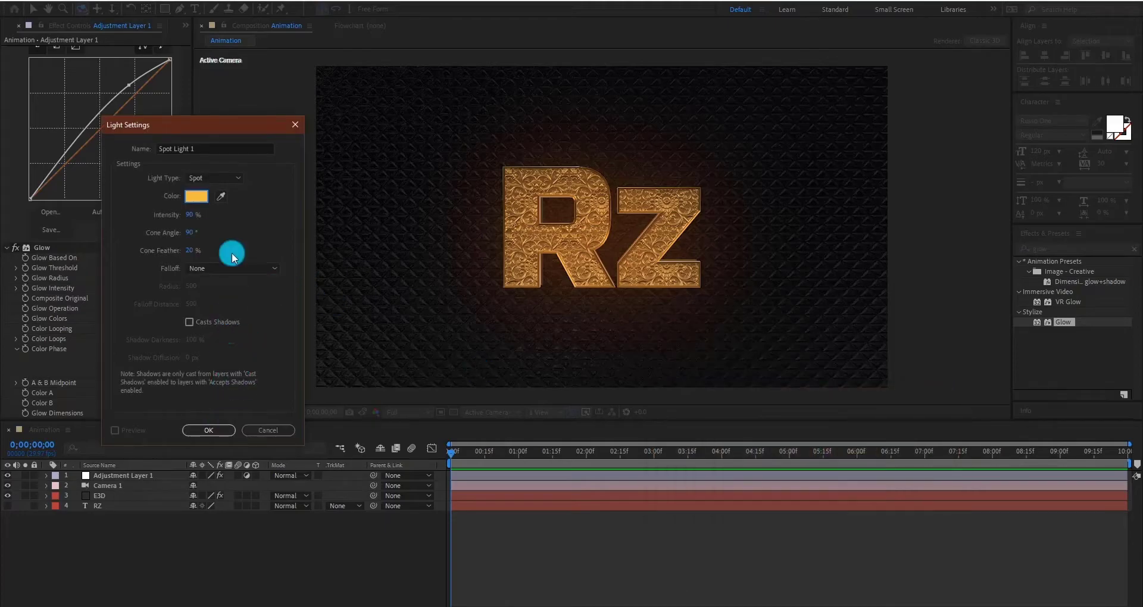
left_click(207, 429)
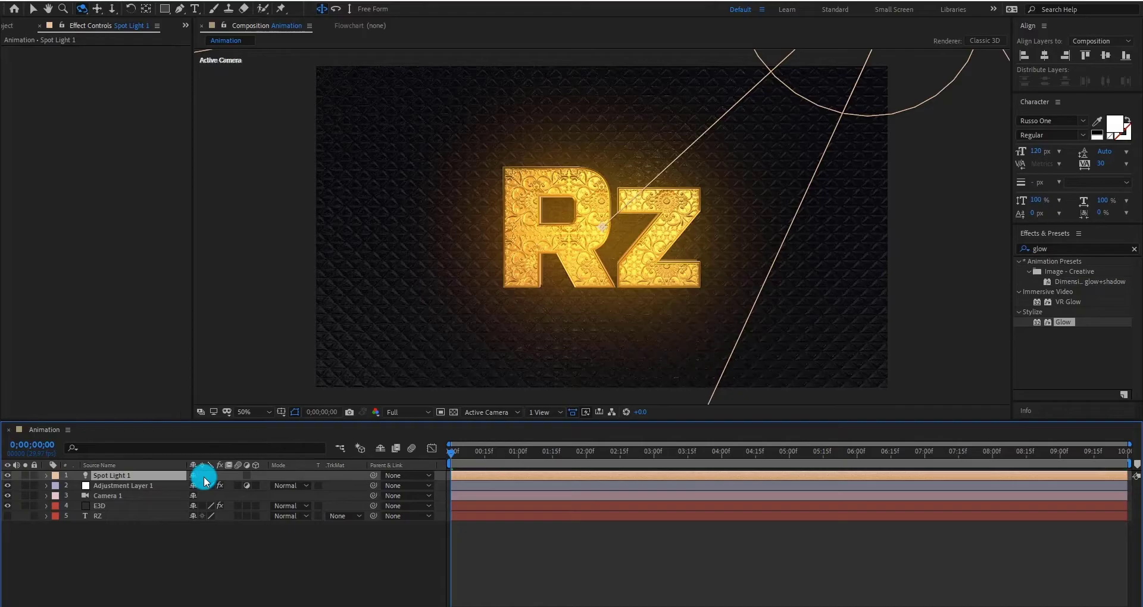
- Position Spot Light 1 above and to the left of the R at 791, 420, -302.7
key("p")
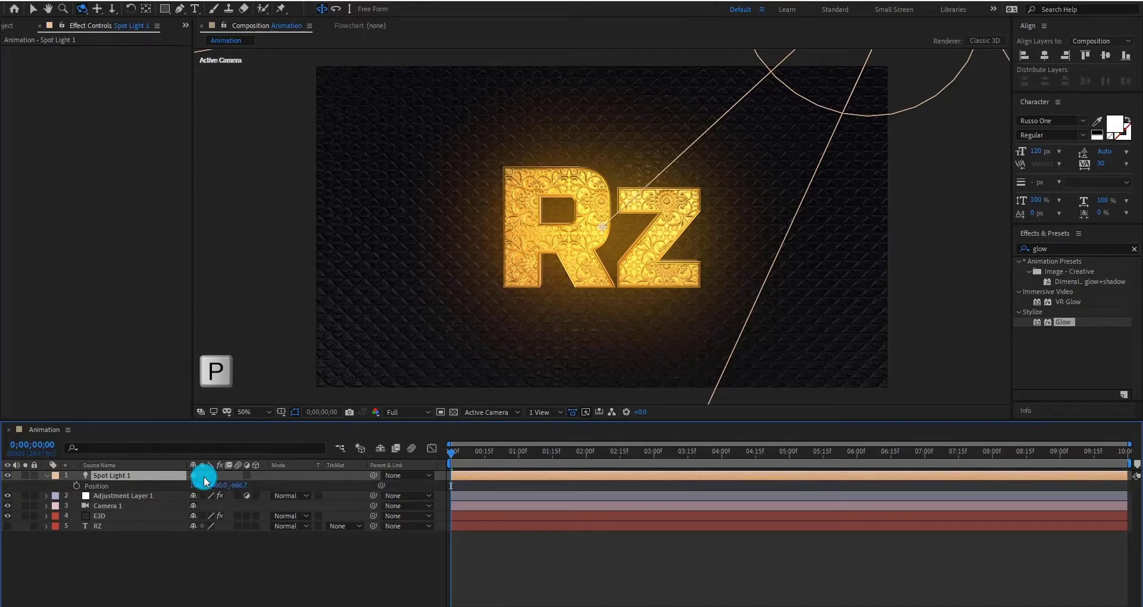
mouse_move(204, 481)
left_mouse_down()
mouse_move(332, 479)
mouse_move(82, 484)
mouse_move(187, 489)
left_mouse_up()
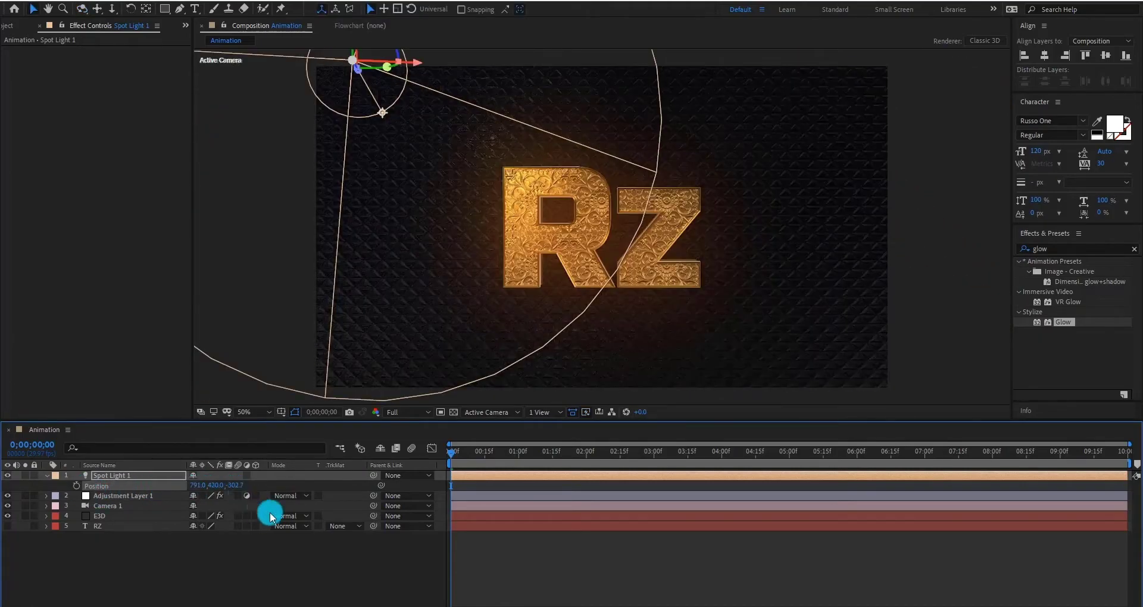
left_click(215, 549)
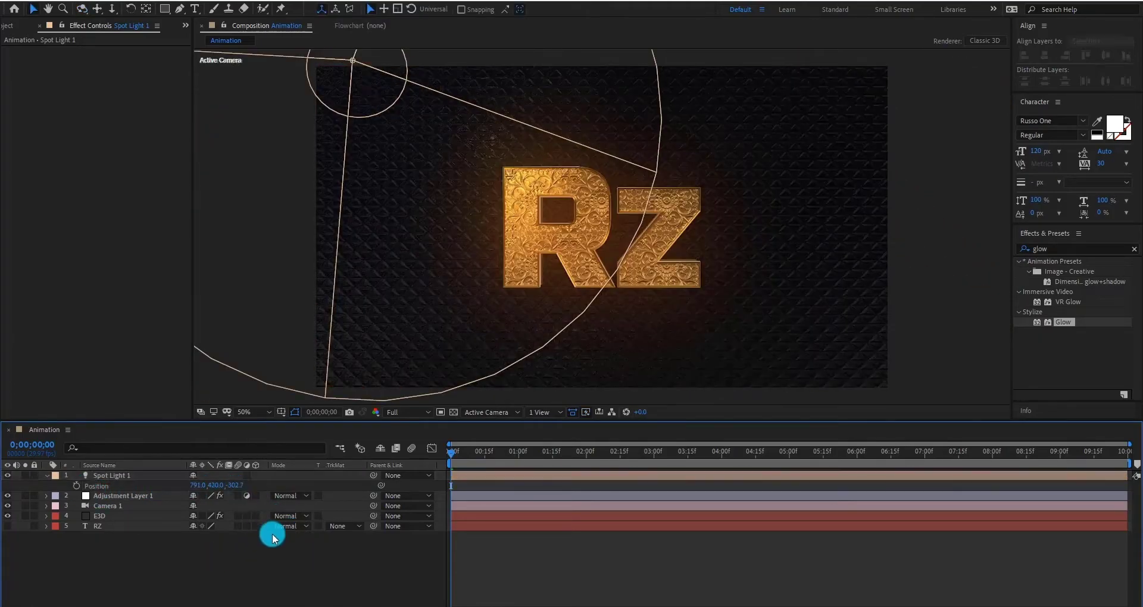
- Dolly the camera farther back so the Rz logo has more wall around it
key("c")
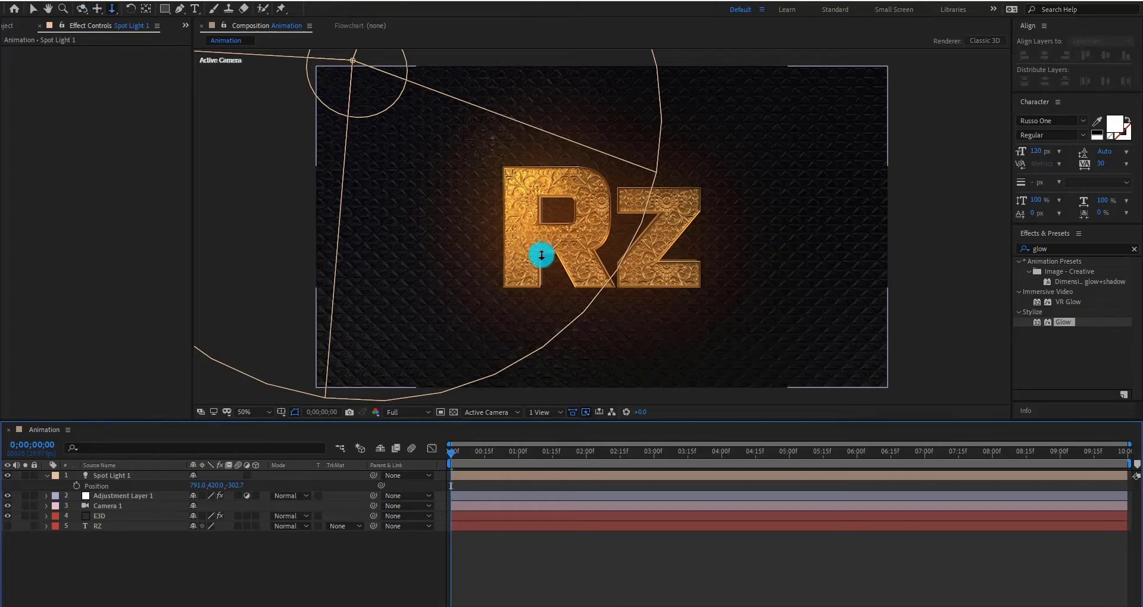
left_click_drag(541, 255, 484, 489)
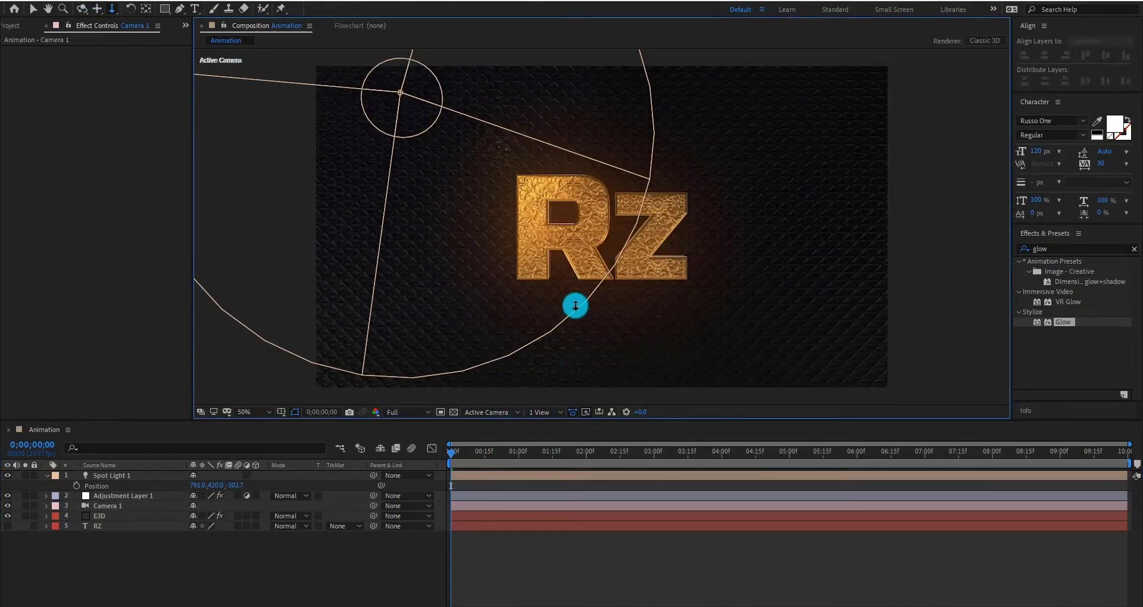
left_click_drag(576, 282, 435, 484)
key("v")
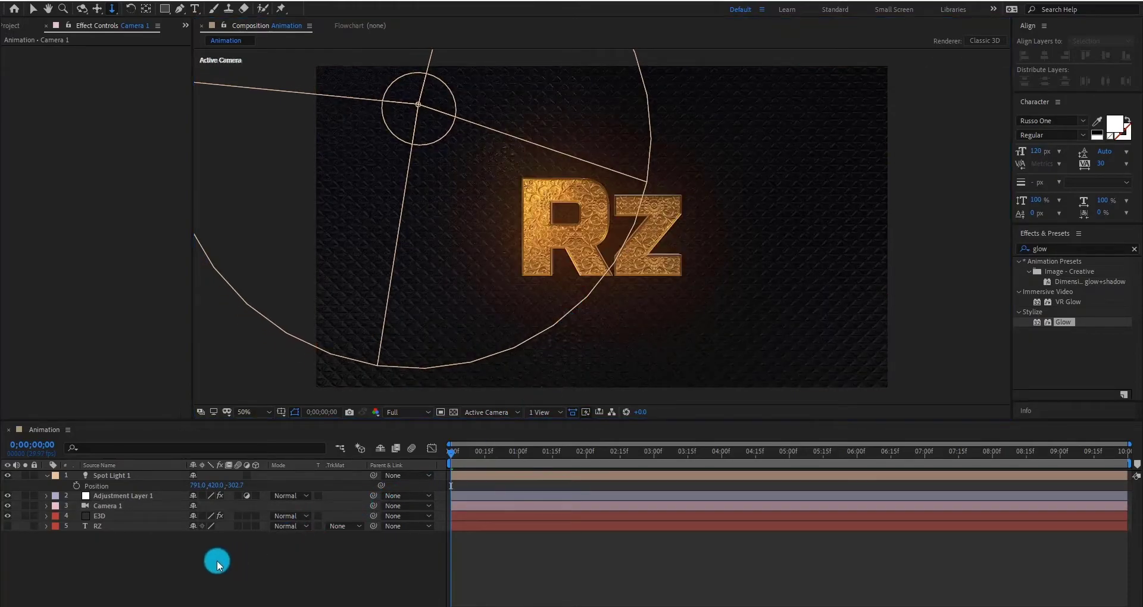
- Duplicate Spot Light 1 and move the copy below and to the right of the letters at 1206, 696, -351
left_click(119, 476)
key("ctrl+d")
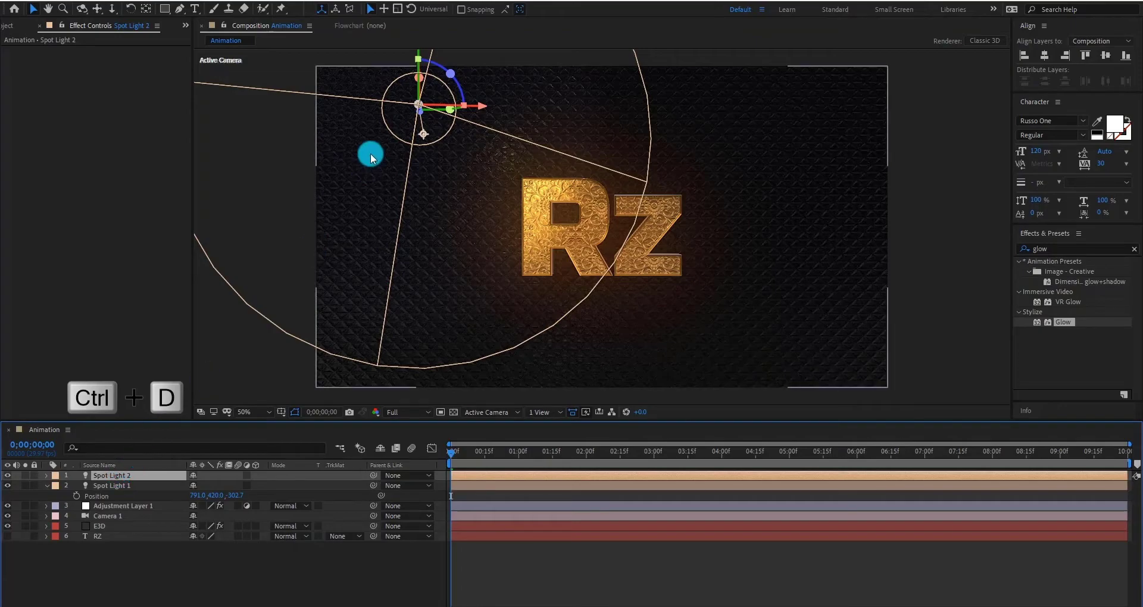
key("p")
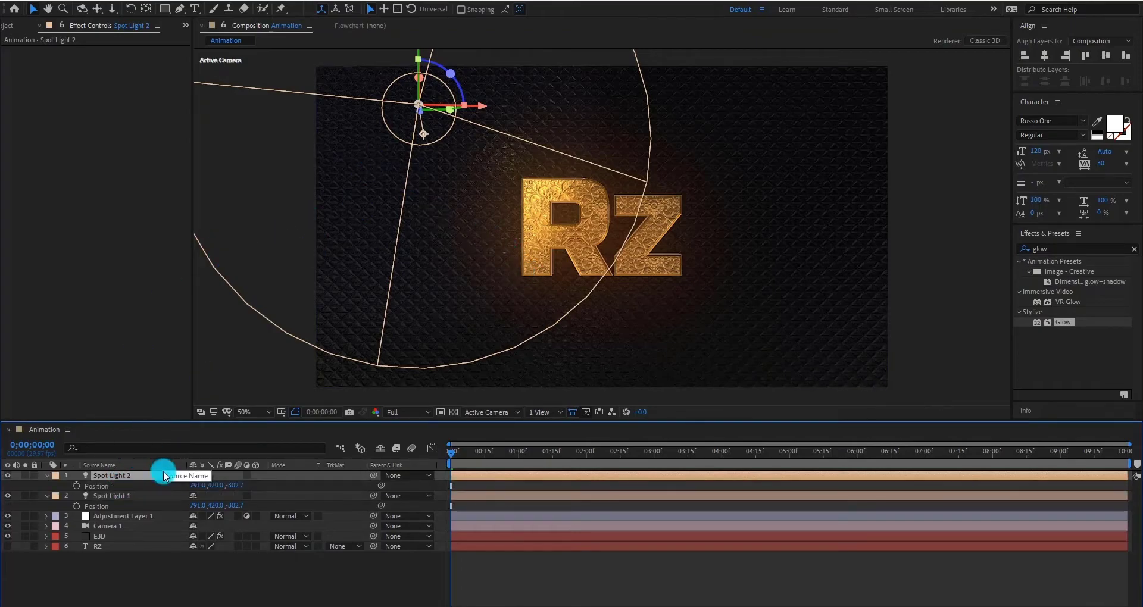
left_click_drag(206, 490, 425, 493)
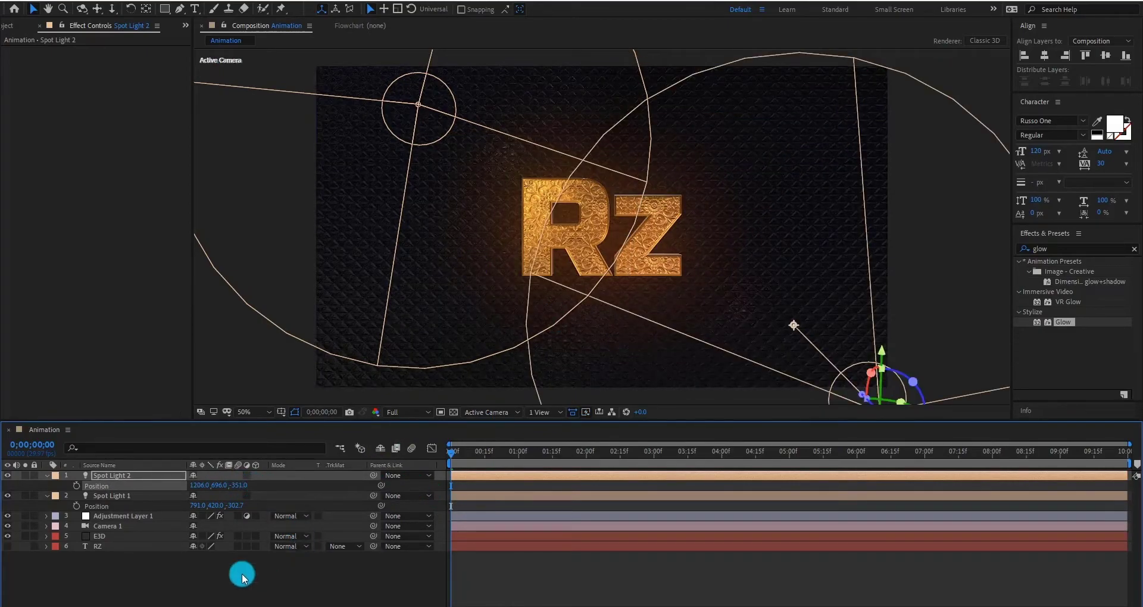
- Reveal the Camera Options properties of the Camera 1 layer
left_click(150, 527)
key("a")
key("a")
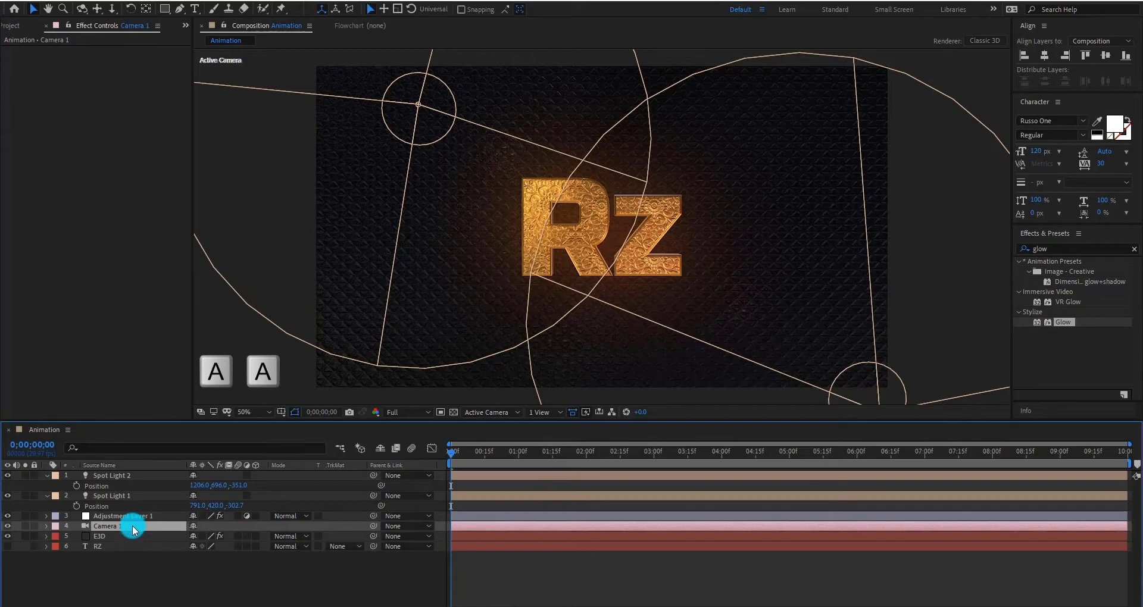
key("a")
key("a")
key("a")
key("a")
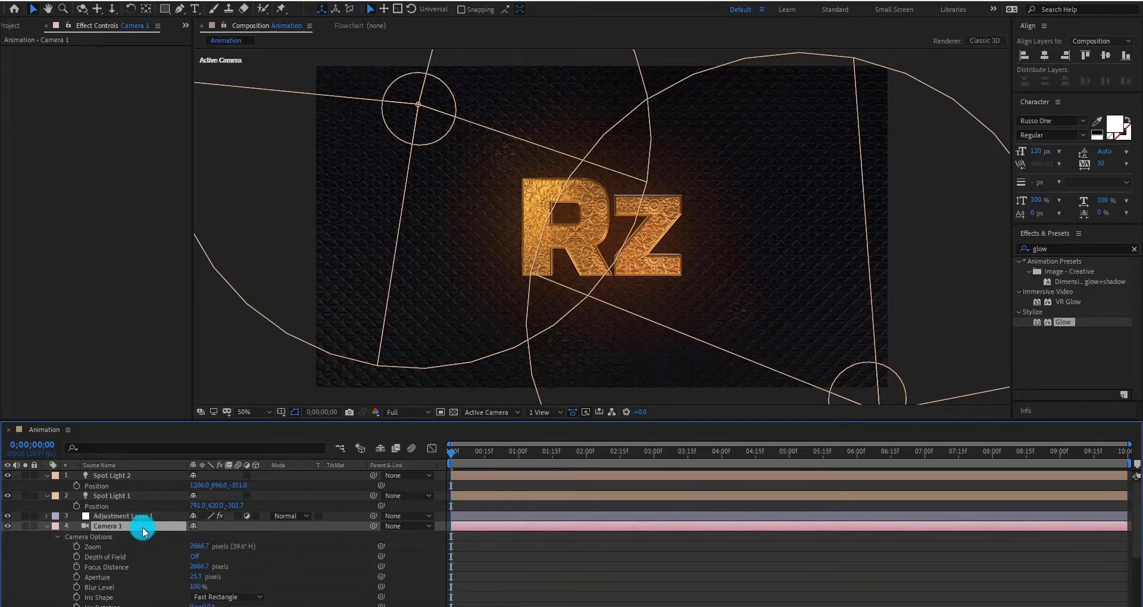
scroll(176, 553, "down", 1)
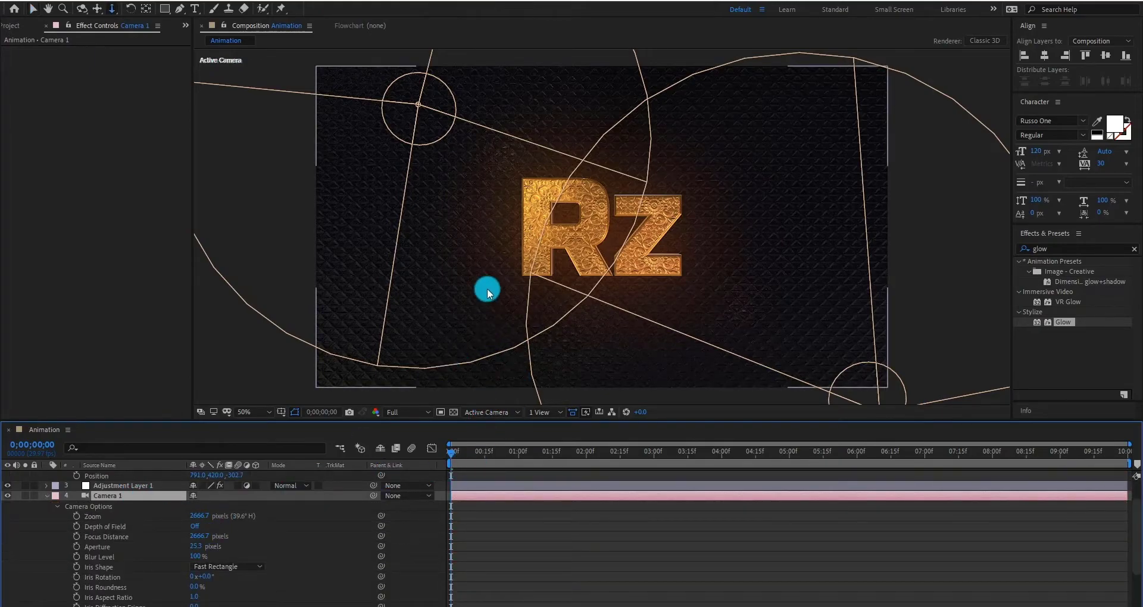
- Dolly in and orbit the camera to a steep side angle showing the ornamented left side of the R
key("c")
left_click_drag(486, 288, 478, 107)
key("c")
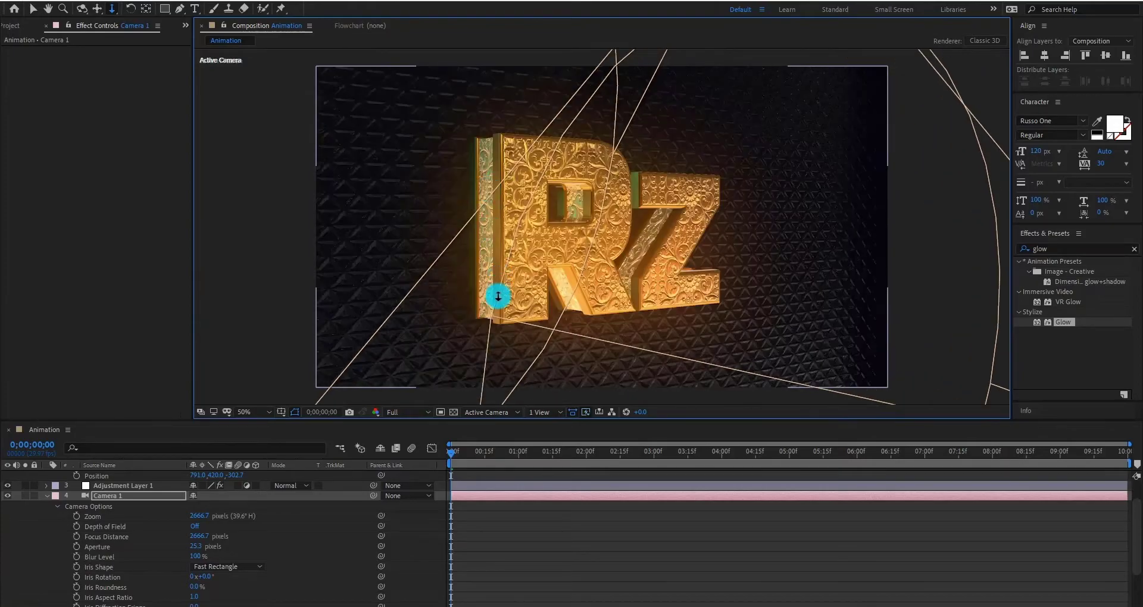
left_click_drag(489, 323, 544, 336)
key("c")
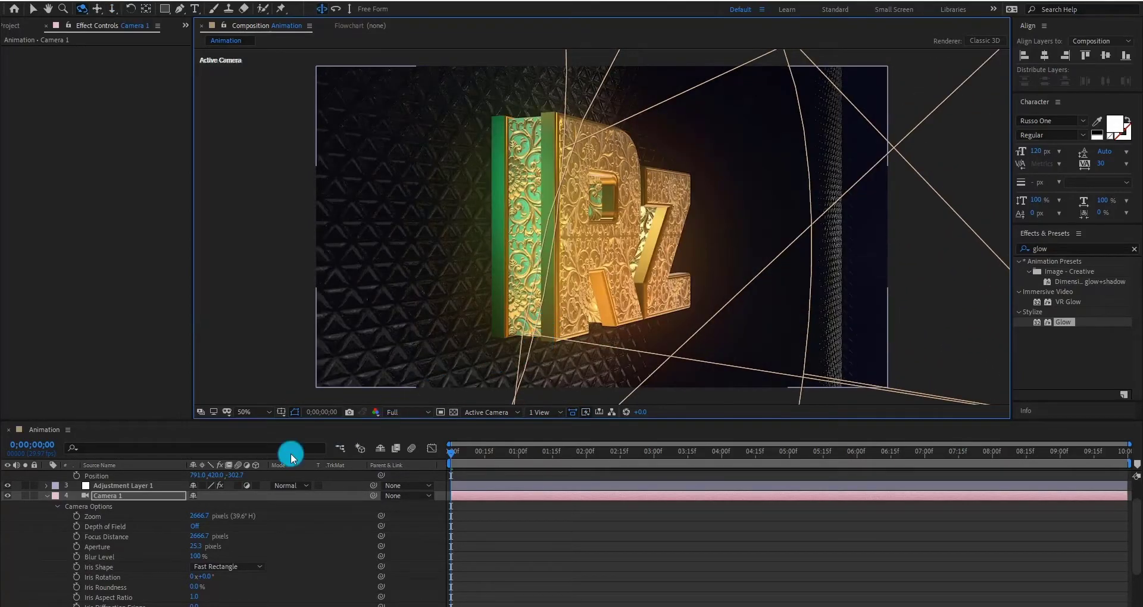
- Turn on depth of field for Camera 1 and set its focus distance to 400 pixels
left_click(198, 528)
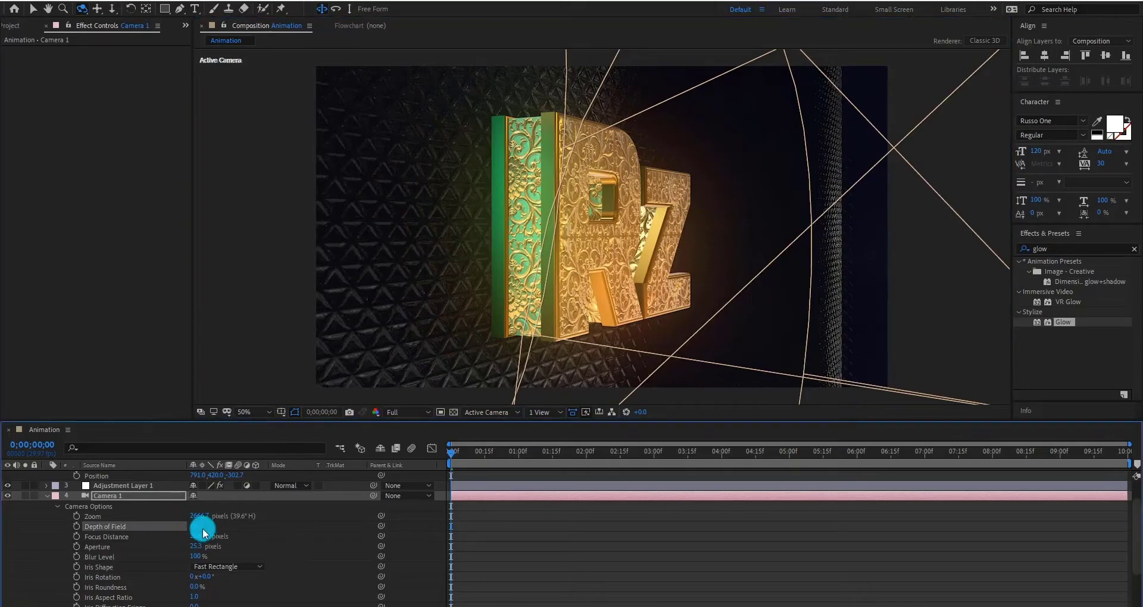
left_click(206, 528)
left_click_drag(202, 536, 190, 539)
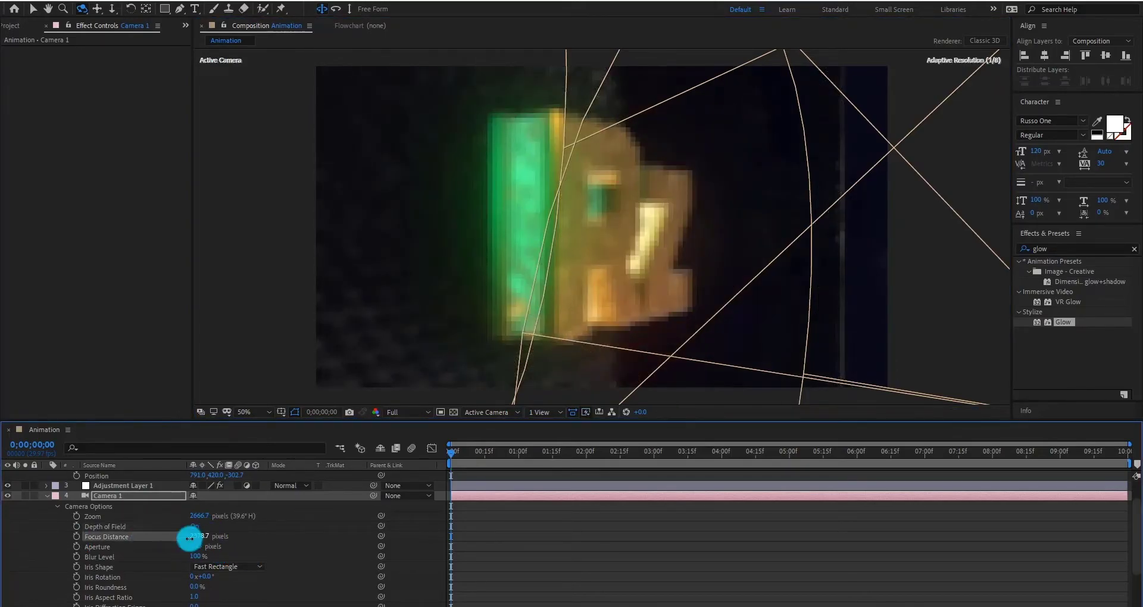
left_click(191, 538)
type("400")
key("Return")
- Set Camera 1's focus distance to 230 pixels and its aperture to 15 pixels
left_click(293, 541)
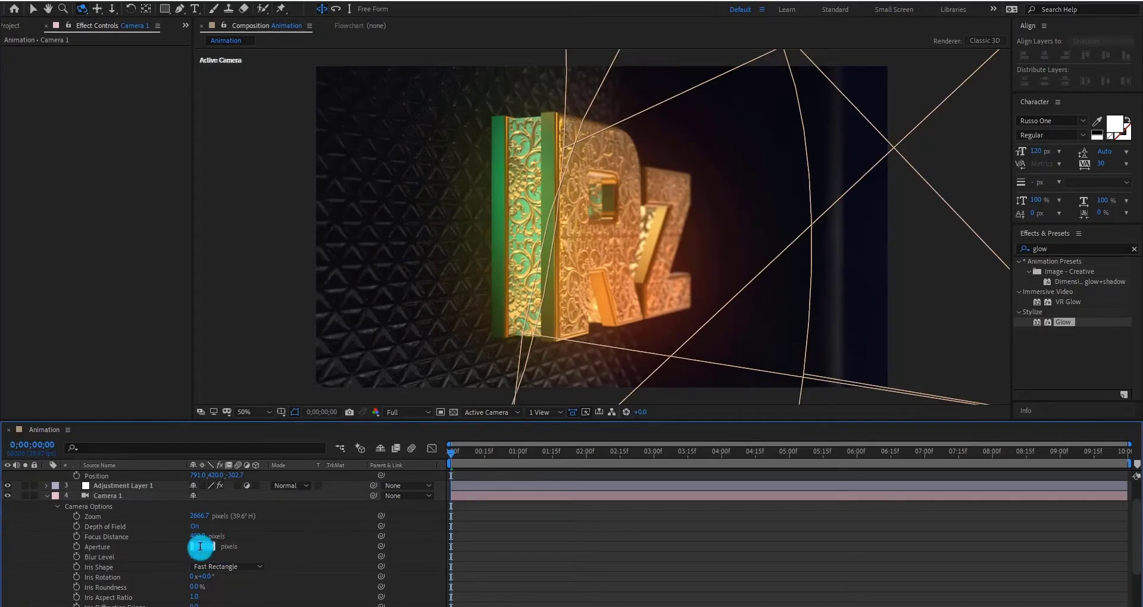
left_click(302, 580)
left_click_drag(203, 545, 238, 541)
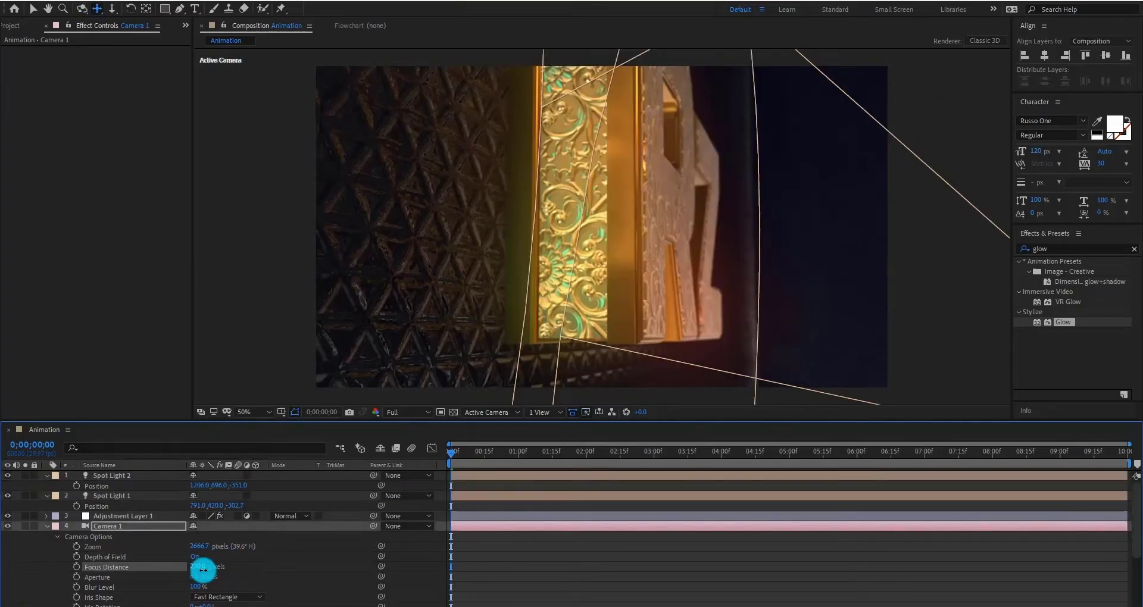
left_click_drag(203, 570, 208, 574)
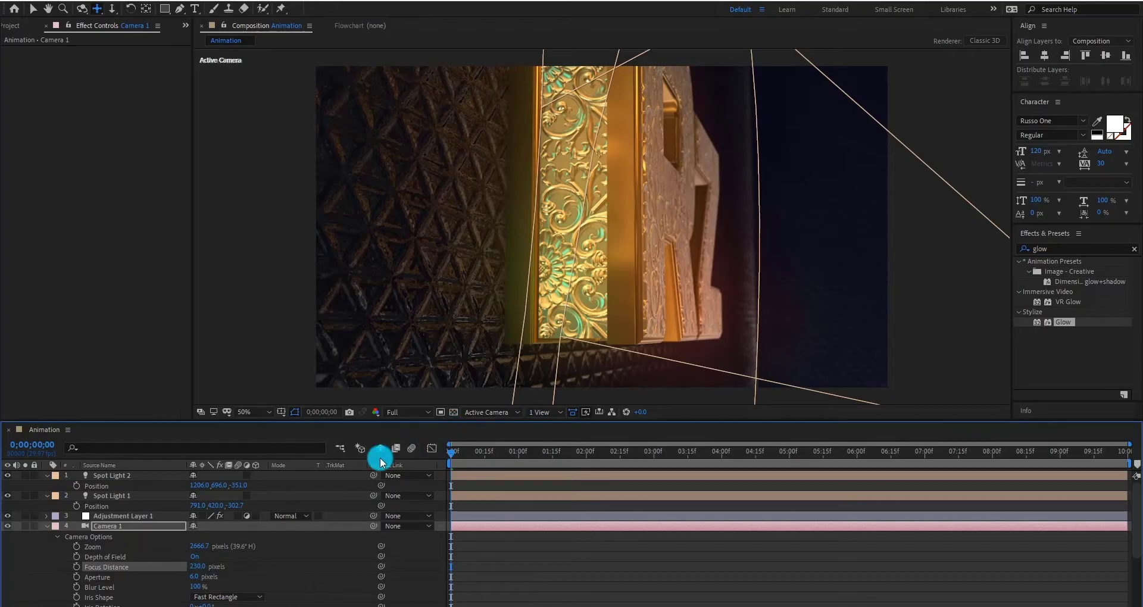
left_click(192, 579)
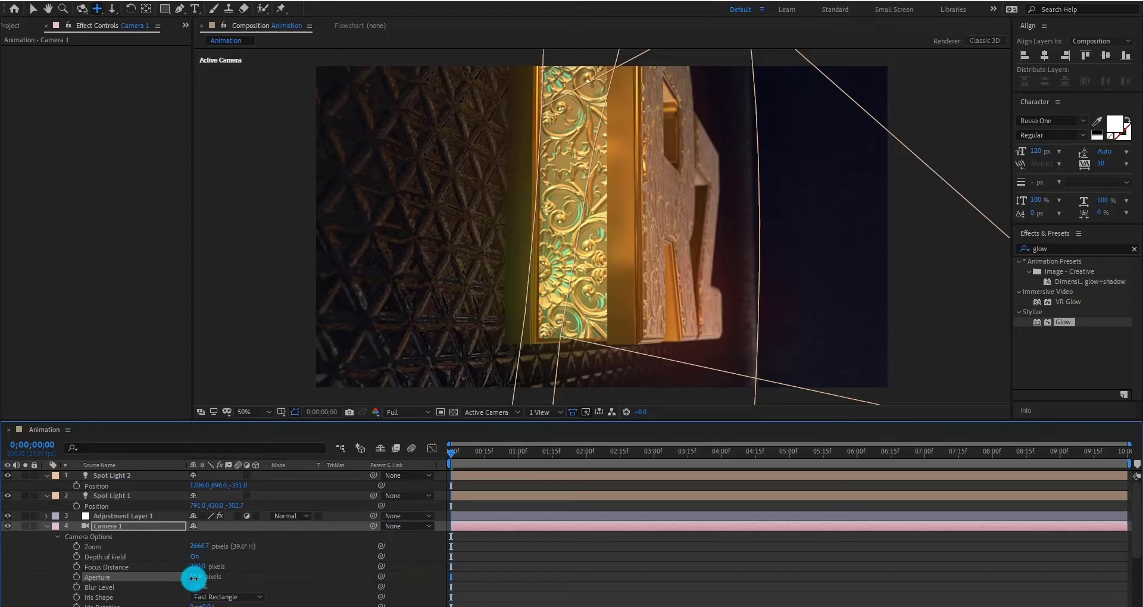
left_click_drag(200, 581, 203, 581)
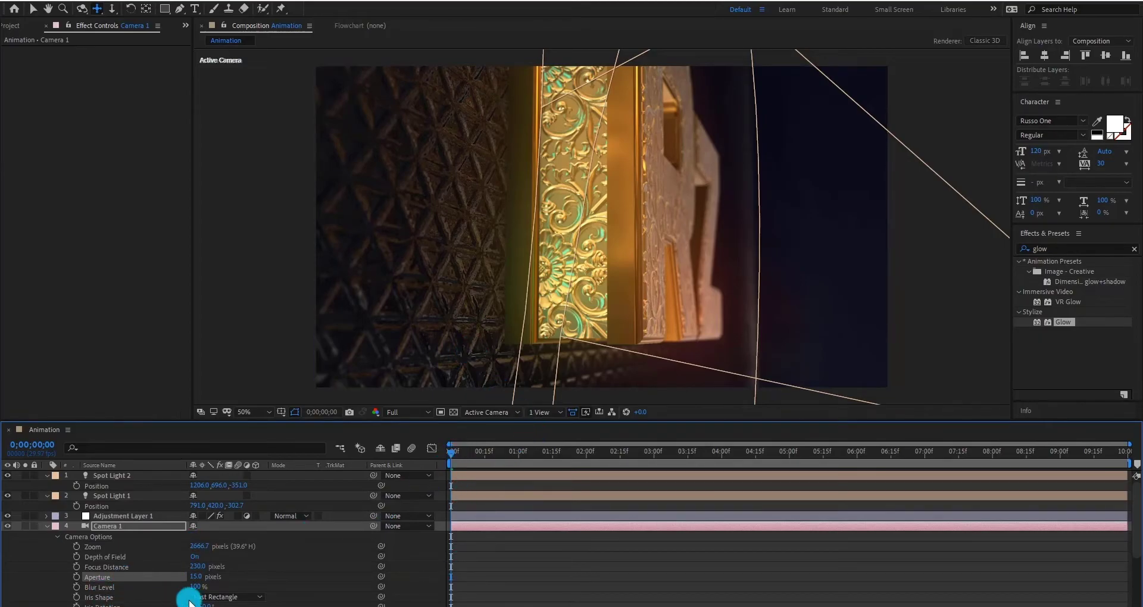
- Start keyframing Camera 1's Aperture, Focus Distance, Depth of Field and Position at 0;00;00;00, and show only its keyframed properties
left_click(77, 577)
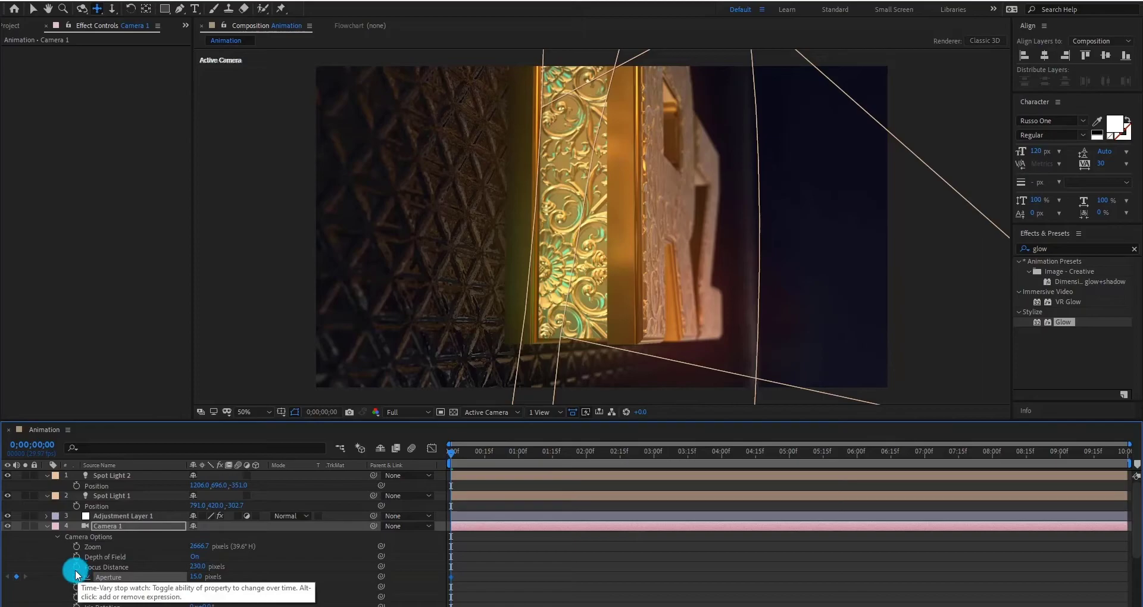
left_click(76, 568)
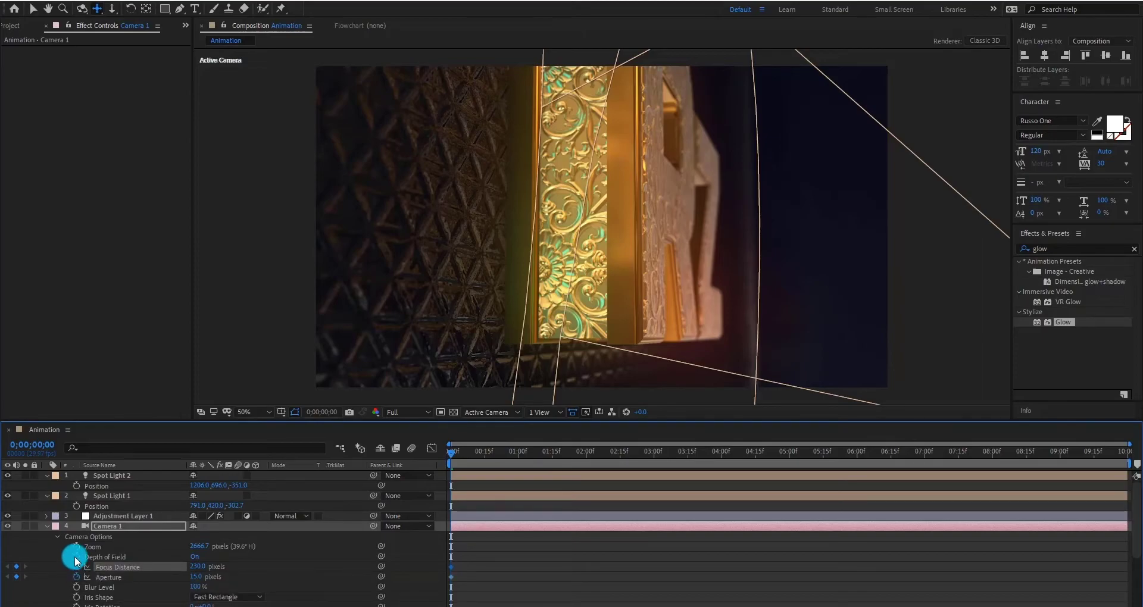
left_click(76, 557)
left_click(47, 527)
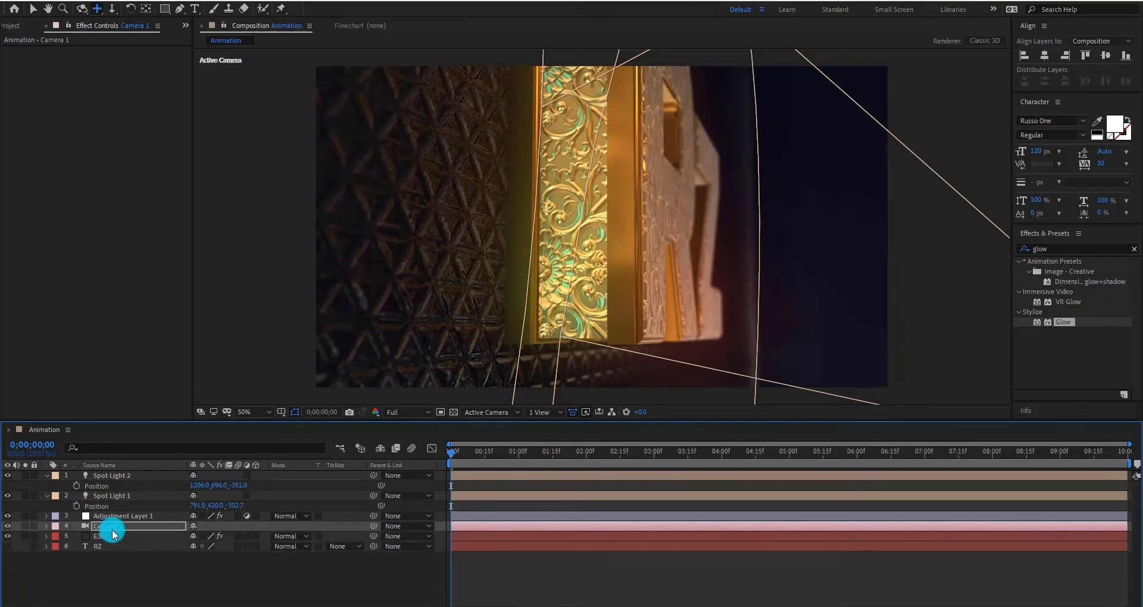
key("p")
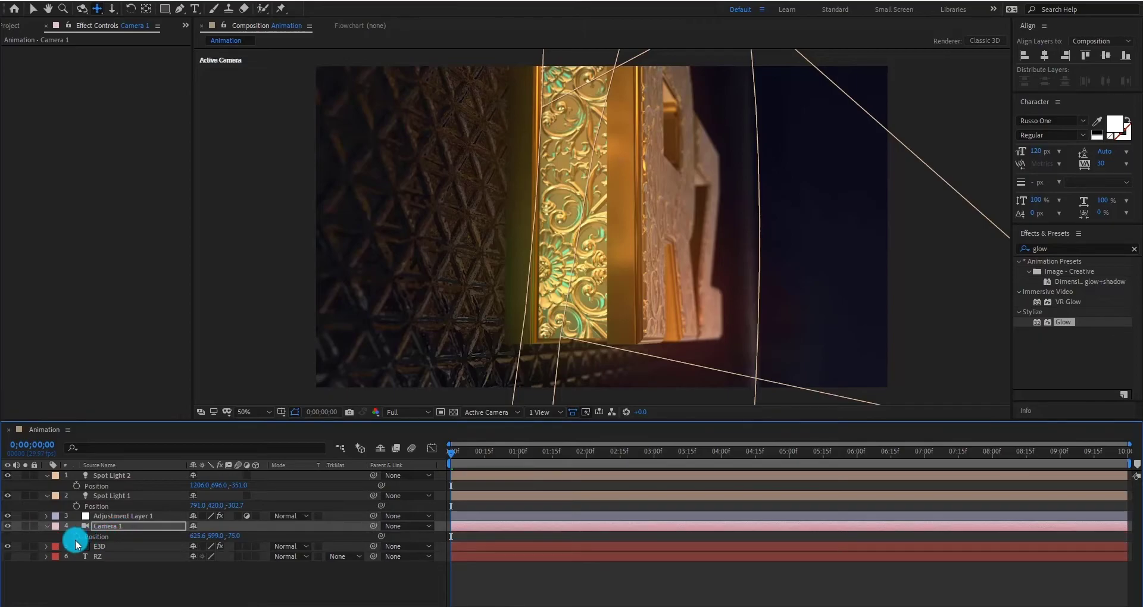
left_click(78, 539)
key("u")
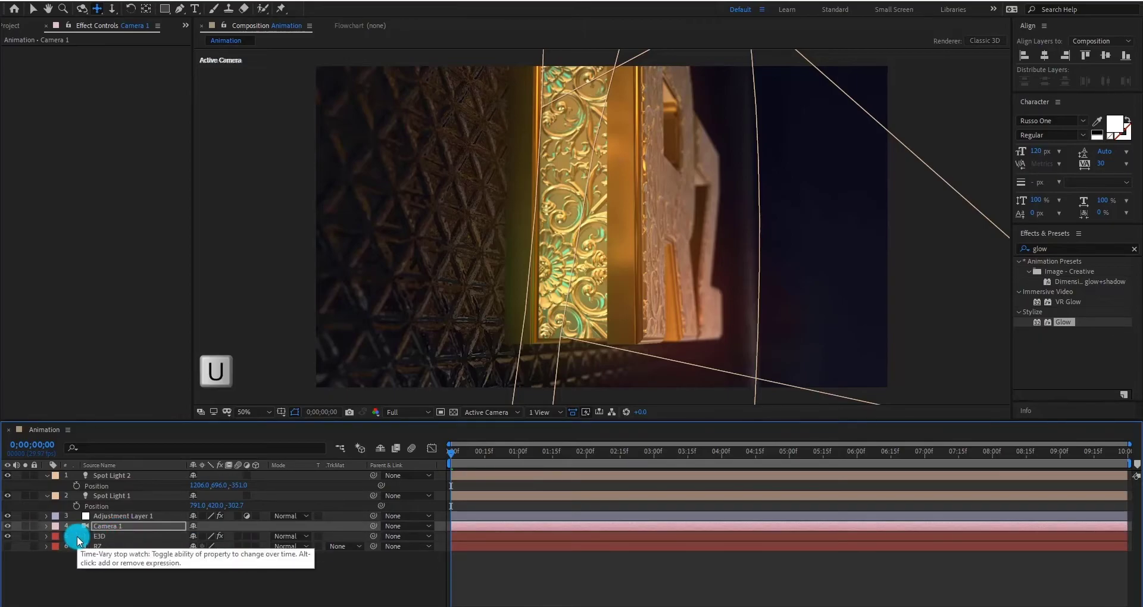
key("u")
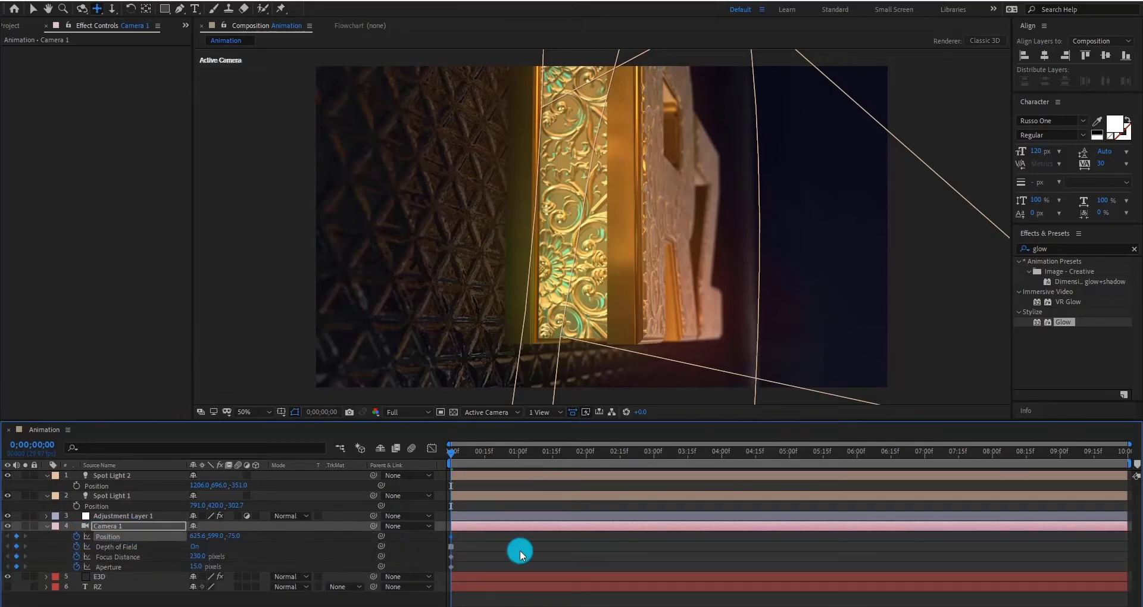
- Move all of Camera 1's starting keyframes to 0;00;01;01
left_click(485, 455)
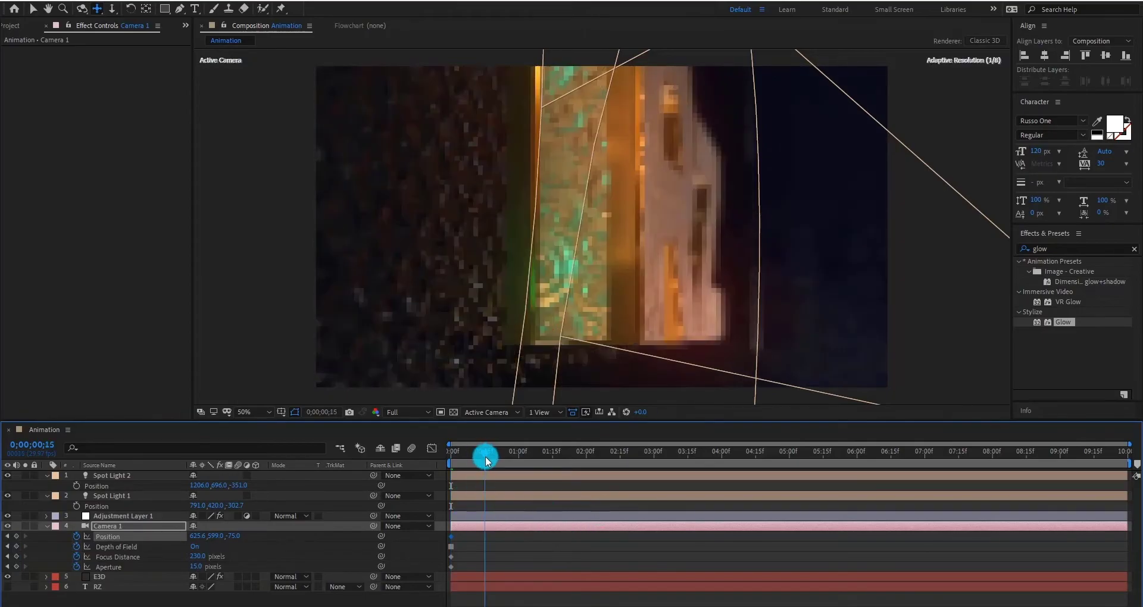
left_click(521, 456)
left_click_drag(461, 533, 448, 570)
left_click_drag(451, 566, 521, 573)
left_click(559, 550)
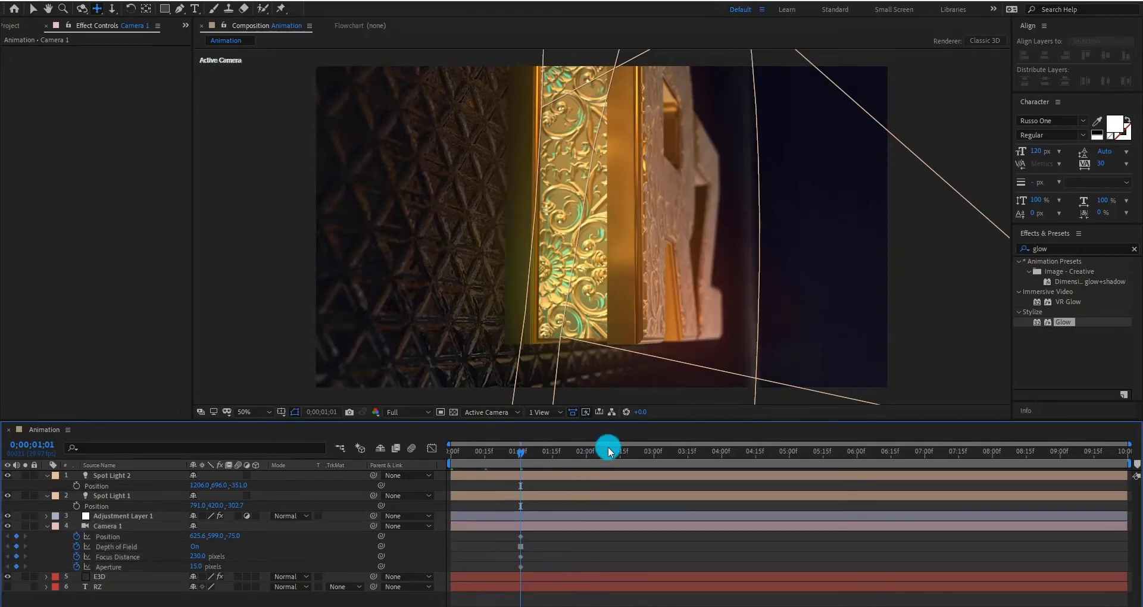
- At 0;00;05;00, keyframe Camera 1's vertical position at 420
left_click_drag(609, 454, 789, 466)
left_click(709, 576)
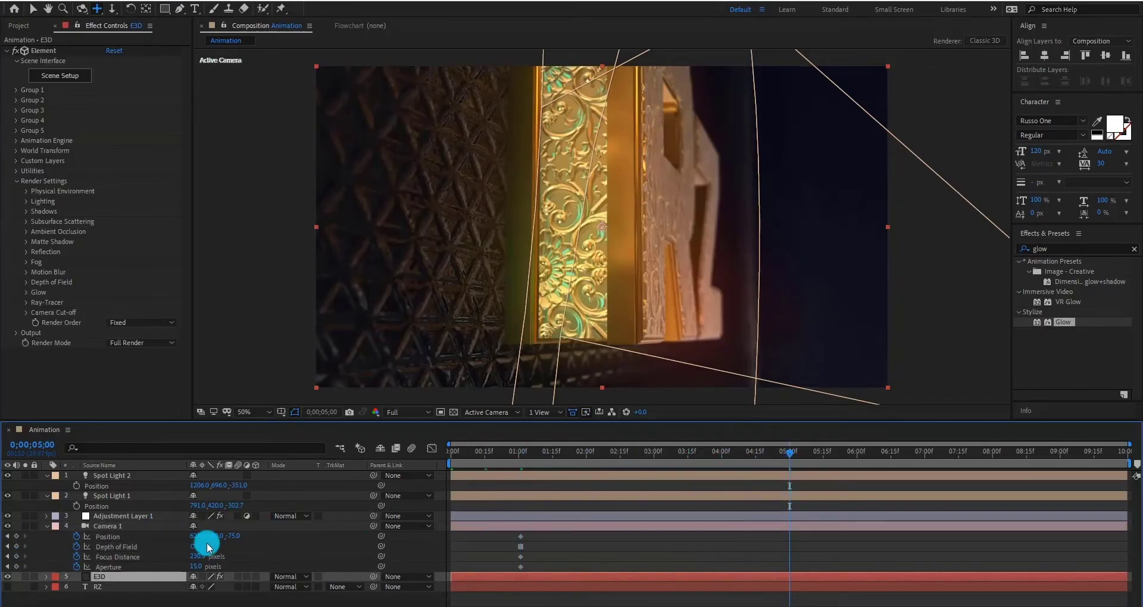
left_click_drag(214, 540, 85, 563)
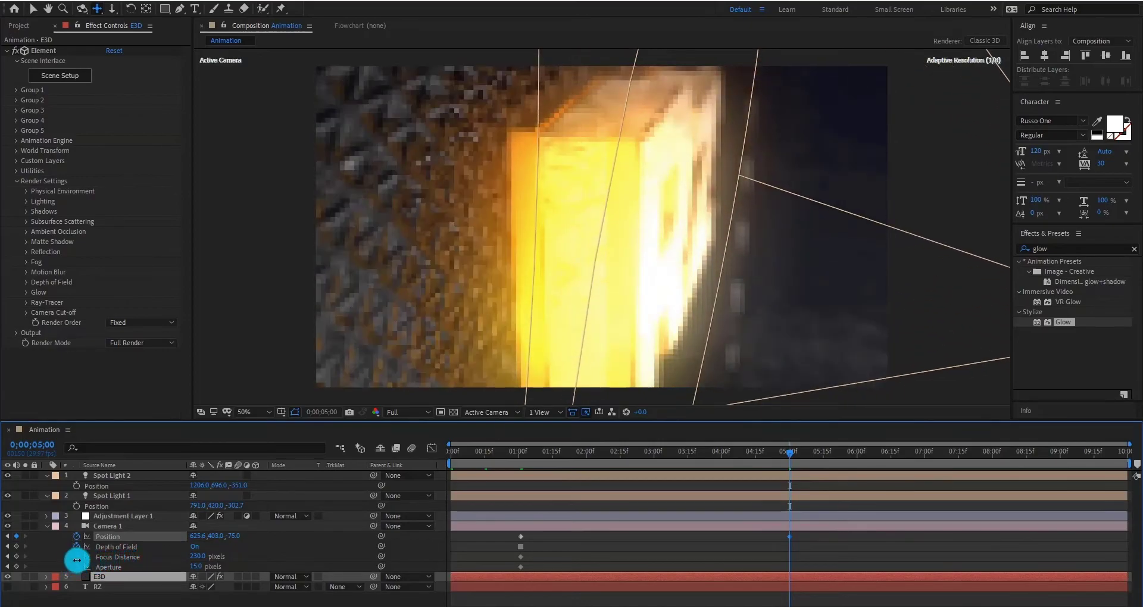
- Keyframe the Glow Threshold of Adjustment Layer 1 at 80% at 0;00;05;00
left_click(112, 506)
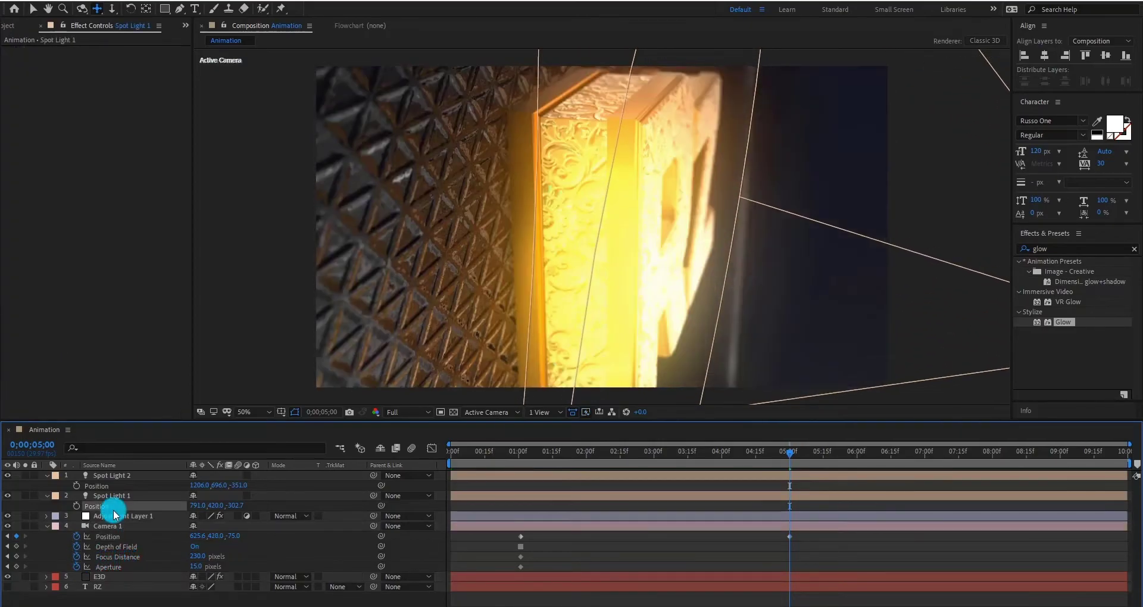
left_click(114, 513)
left_click(25, 311)
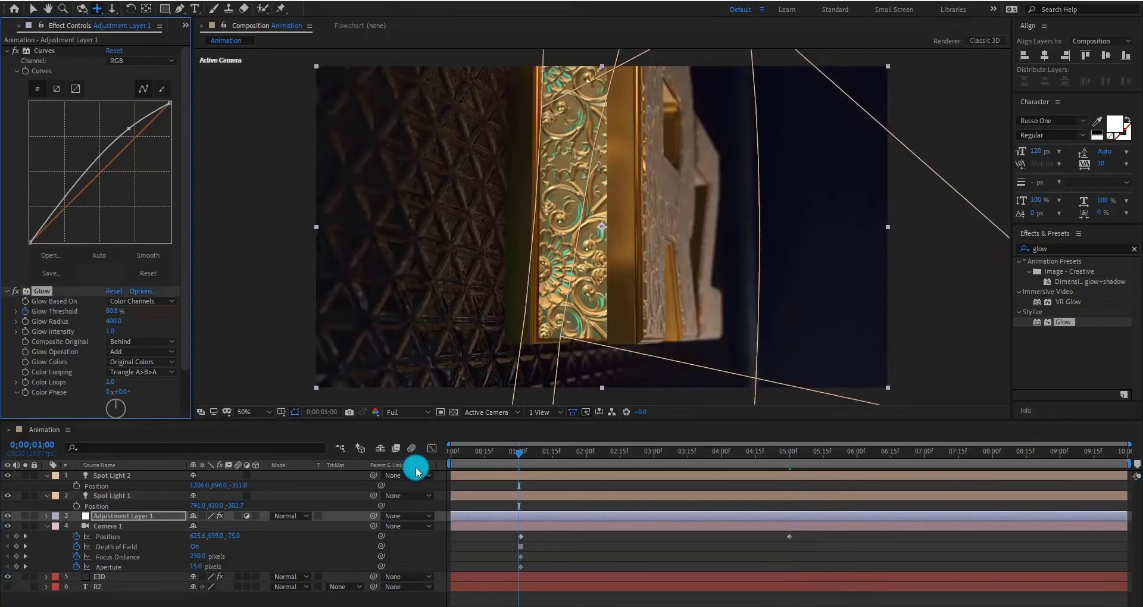
left_click(116, 311)
left_click(749, 453)
key("k")
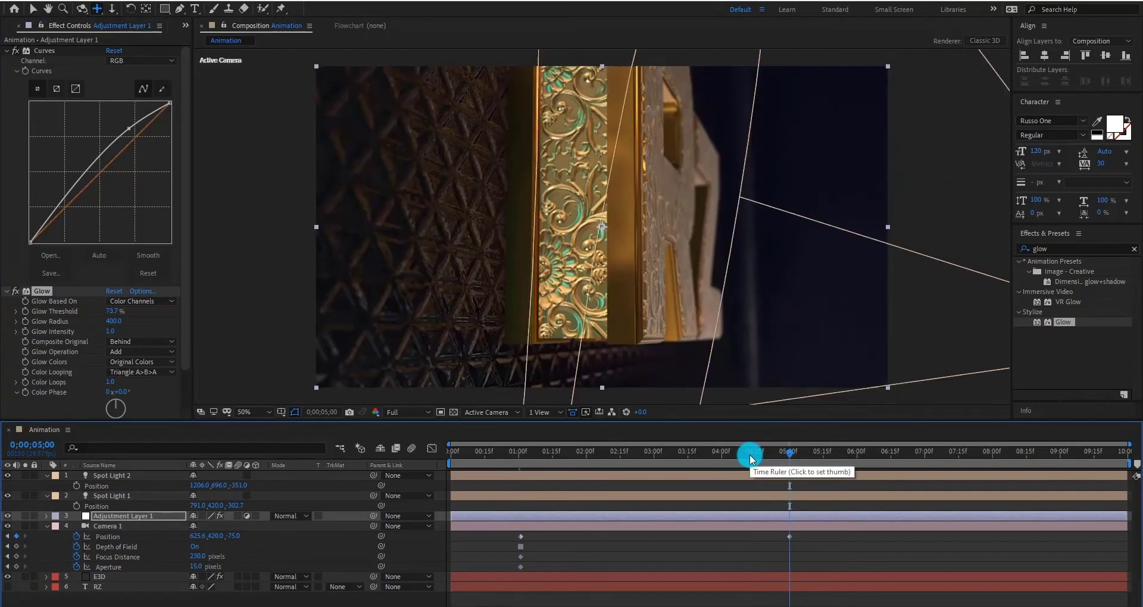
left_click(109, 310)
type("80")
key("Return")
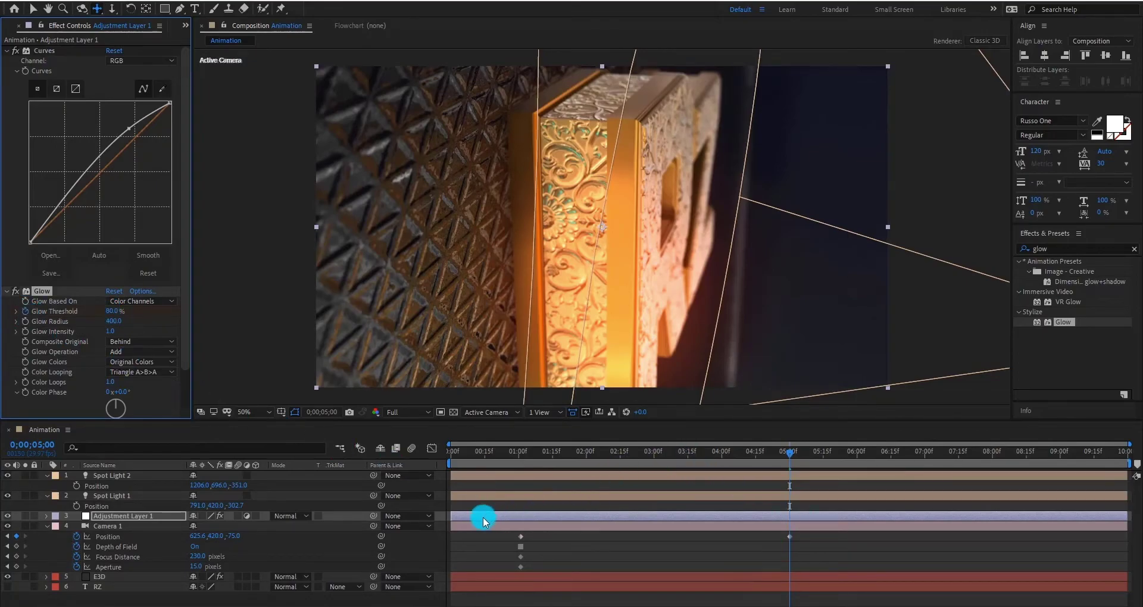
- At 0;00;01;01, keyframe Adjustment Layer 1's Glow Threshold at 50% and save the project
key("u")
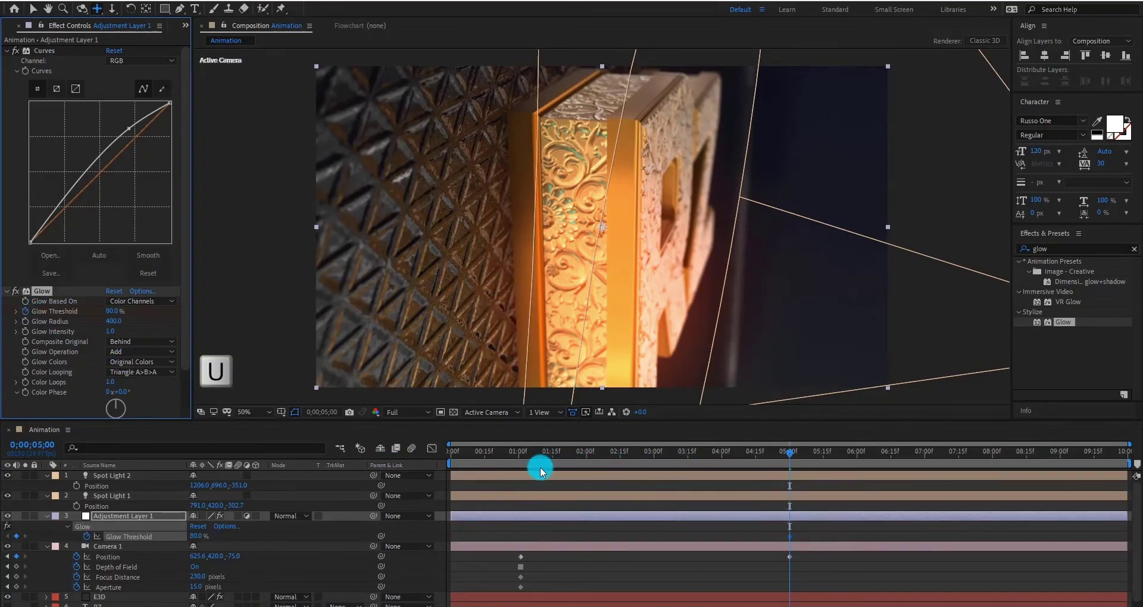
left_click_drag(540, 466, 519, 474)
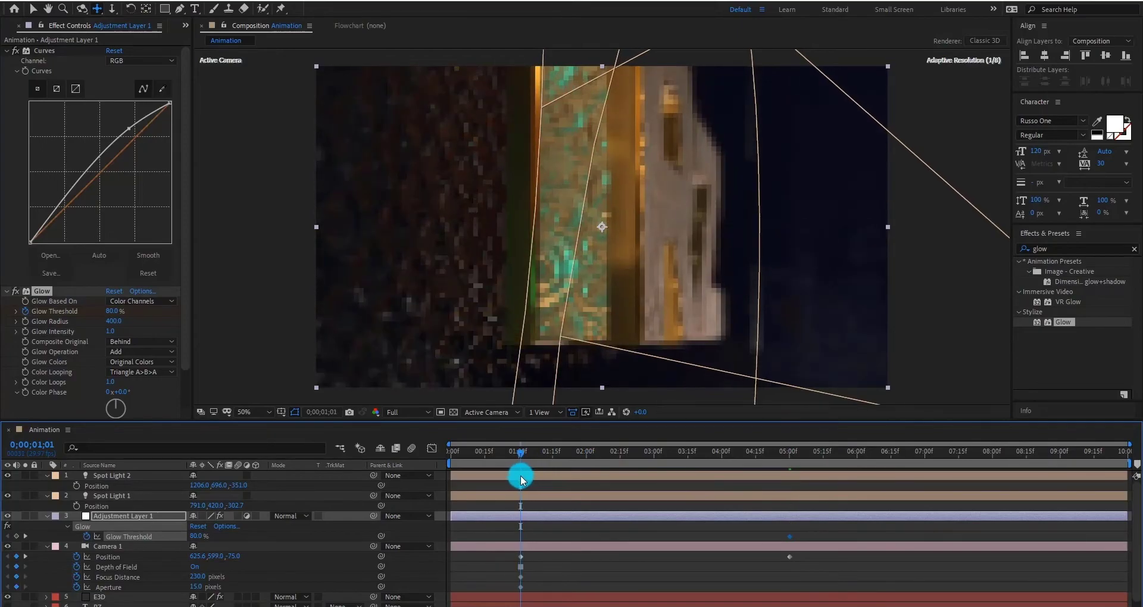
left_click(112, 312)
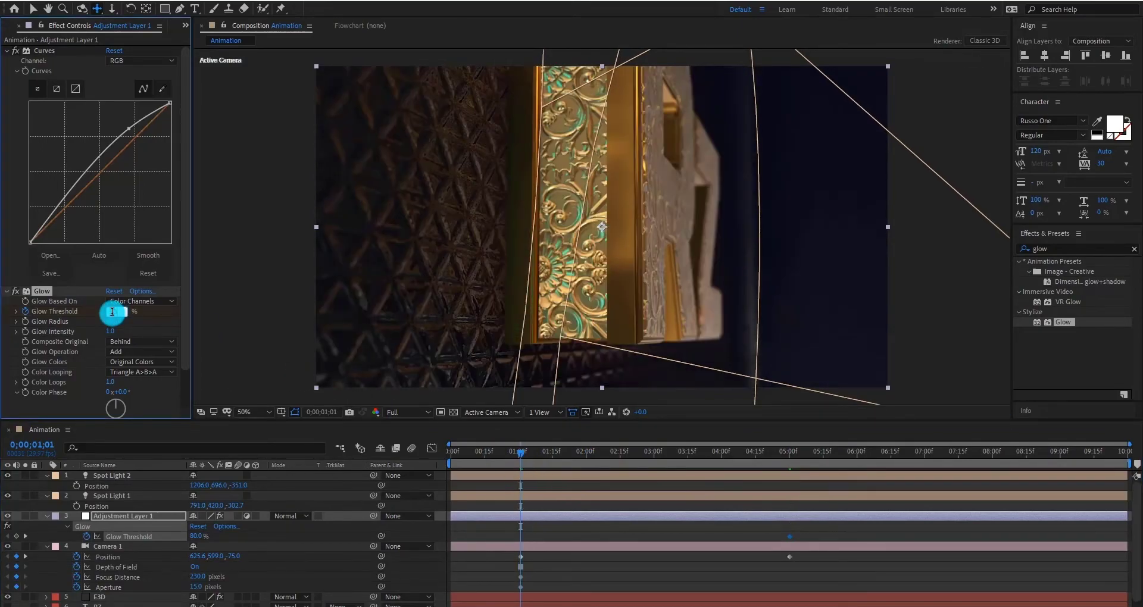
type("50")
key("Return")
left_click(607, 547)
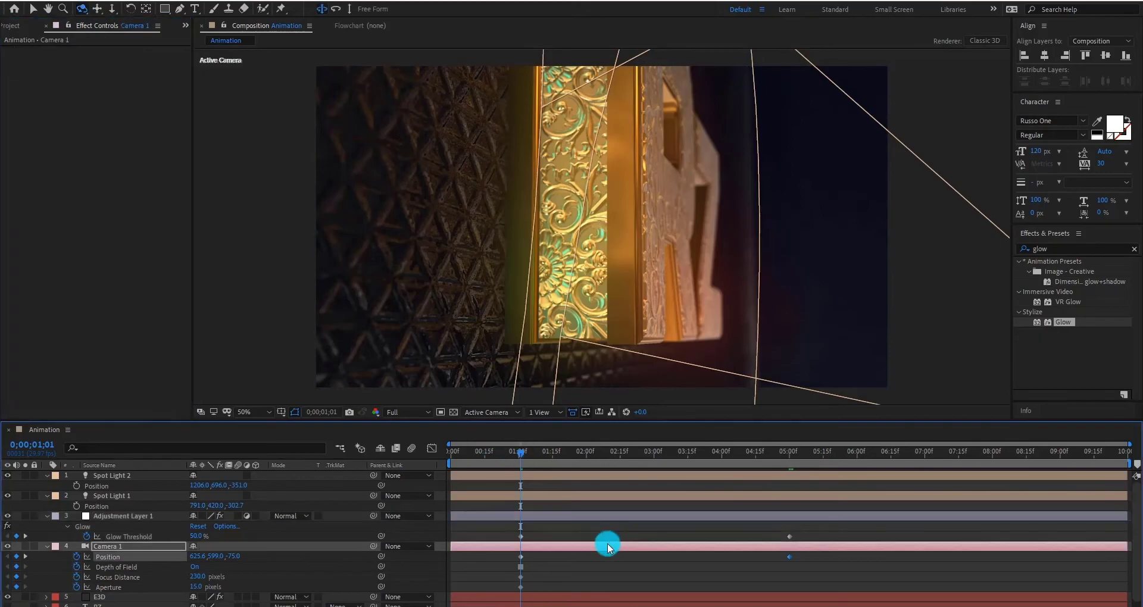
key("ctrl+s")
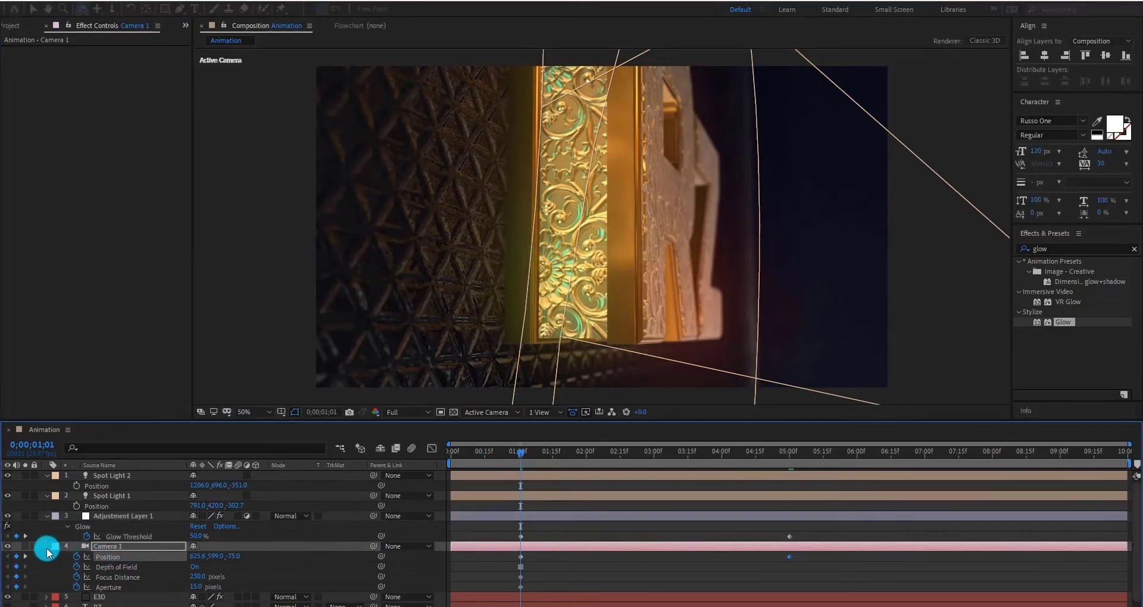
- Pre-compose all six layers, from Spot Light 2 to RZ, into a new composition named Elements
left_click(108, 474)
scroll(107, 473, "down", 1)
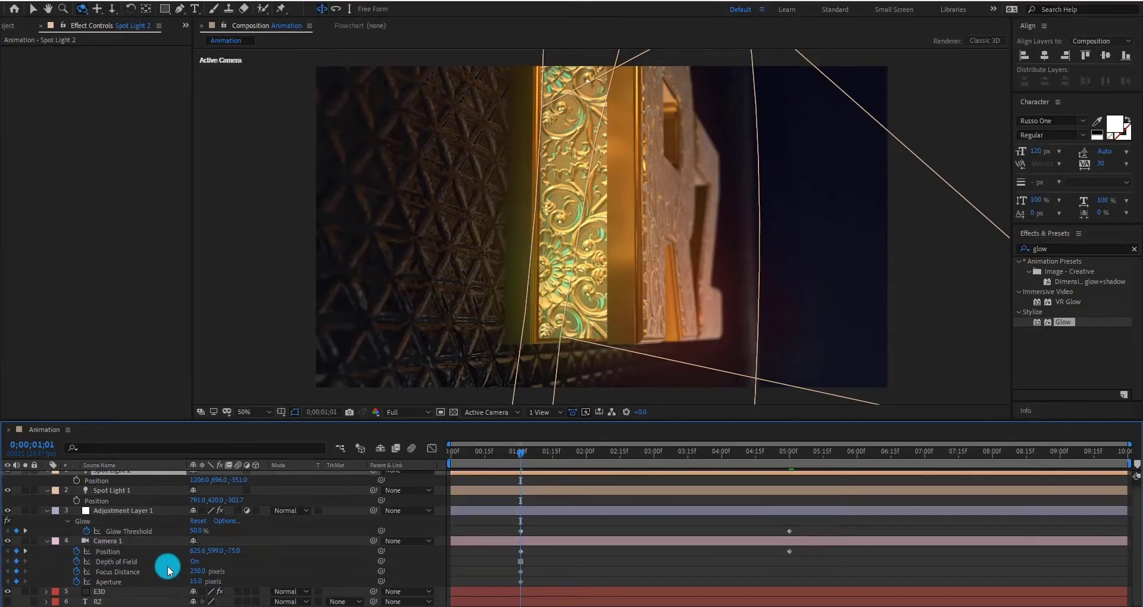
left_click(133, 601, "shift")
key("ctrl+shift+c")
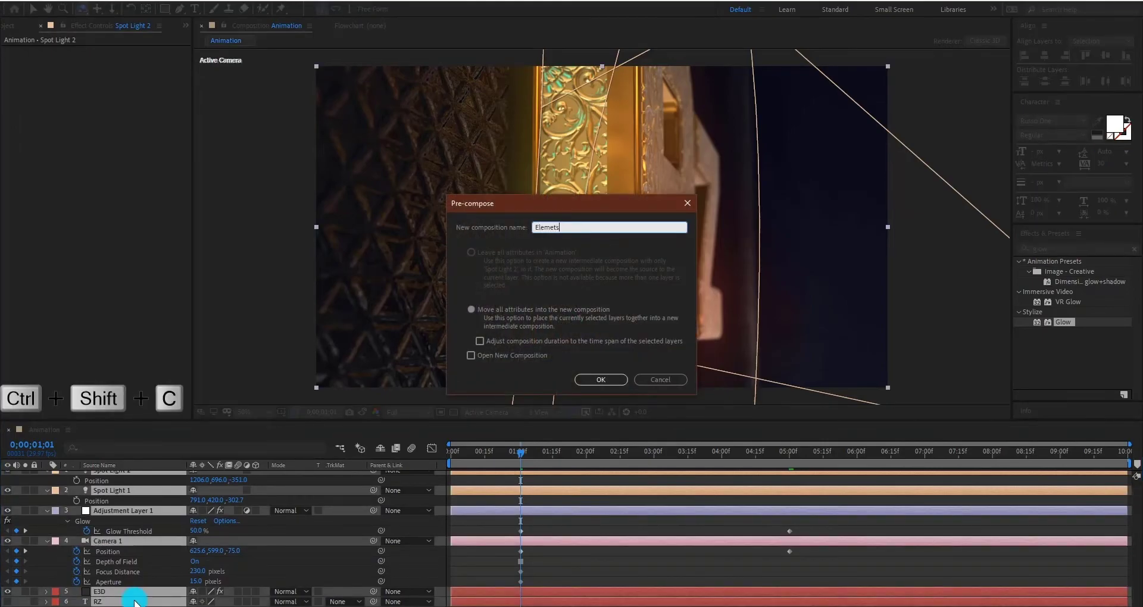
type("Elemets")
key("Left")
key("Left")
type("n")
key("Return")
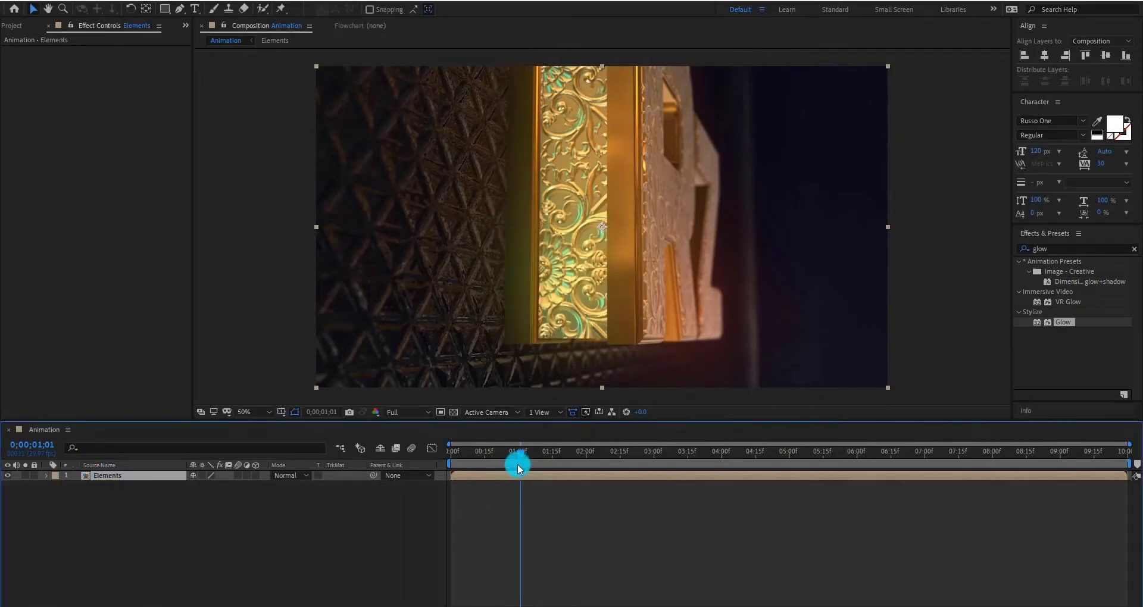
- Open the Elements composition and reveal the keyframed properties of Adjustment Layer 1 and Camera 1
double_click(107, 476)
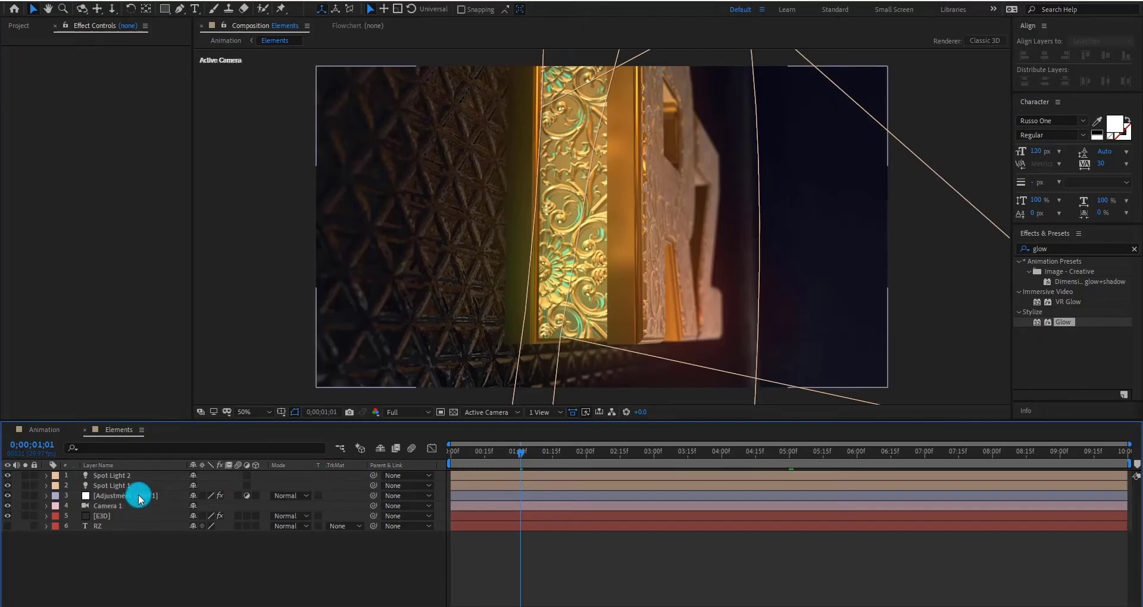
left_click(138, 494)
left_click(131, 506, "shift")
key("u")
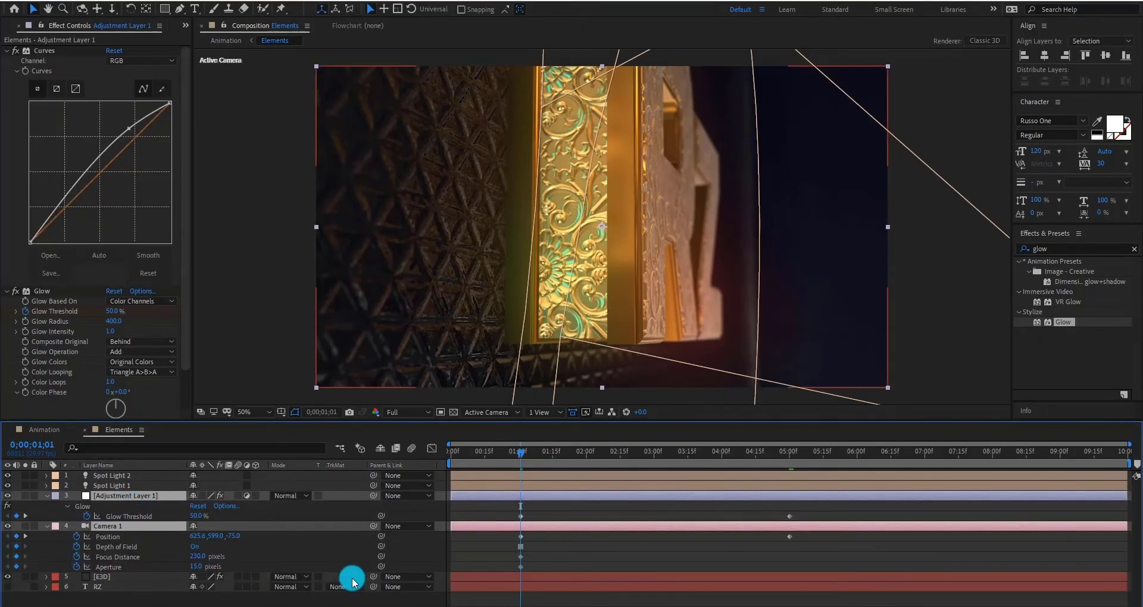
left_click(278, 595)
- Check the Elements composition against the Animation composition, and preview Animation from its first frame
left_click(69, 430)
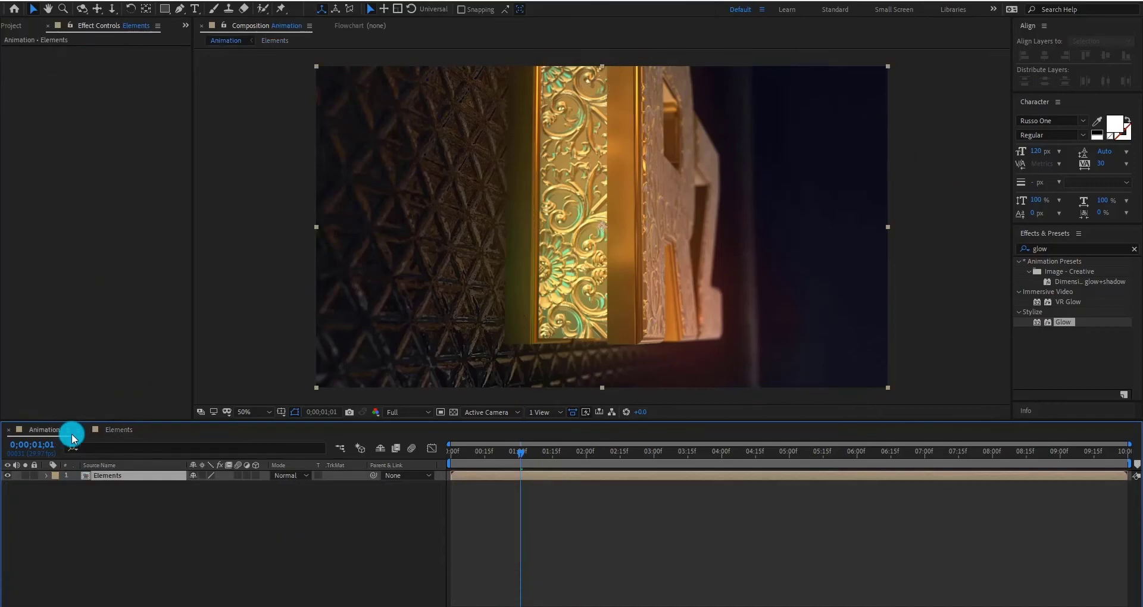
left_click(528, 476)
left_click(116, 430)
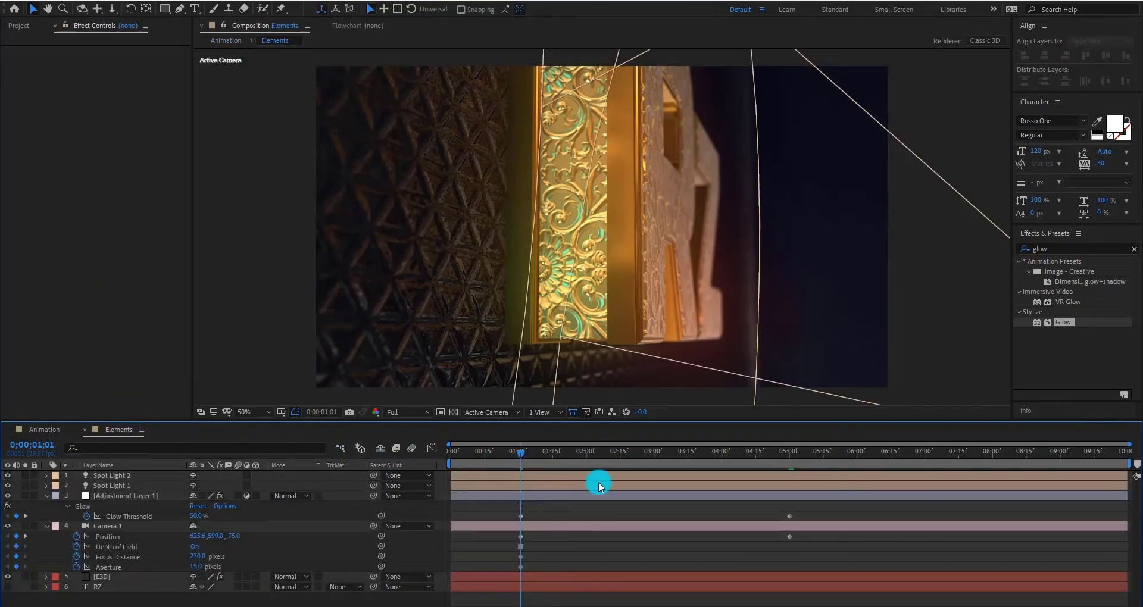
left_click(51, 429)
left_click(453, 455)
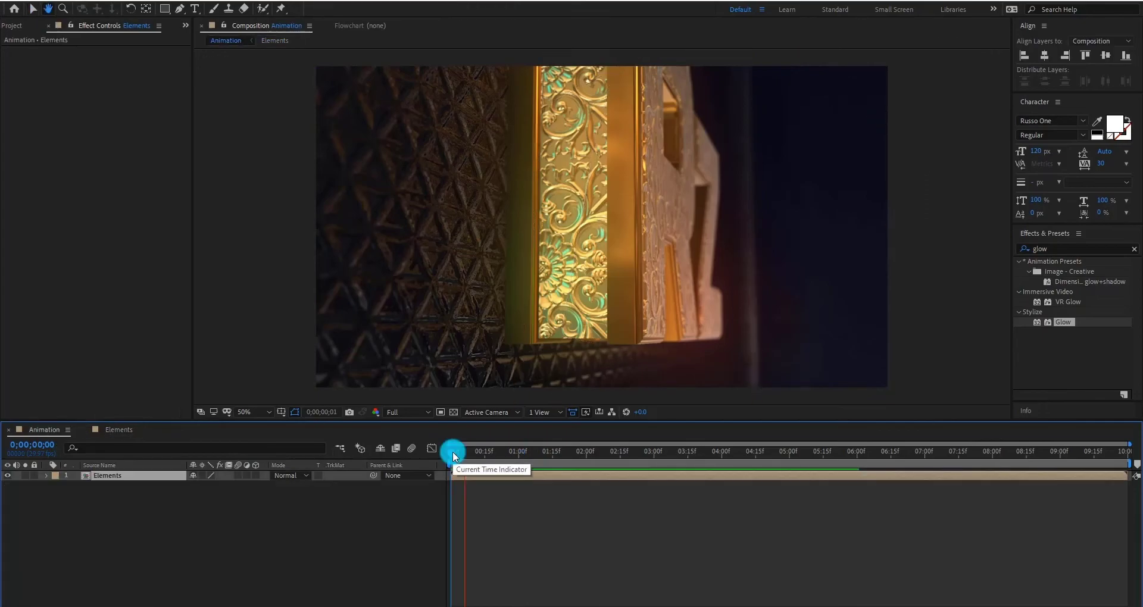